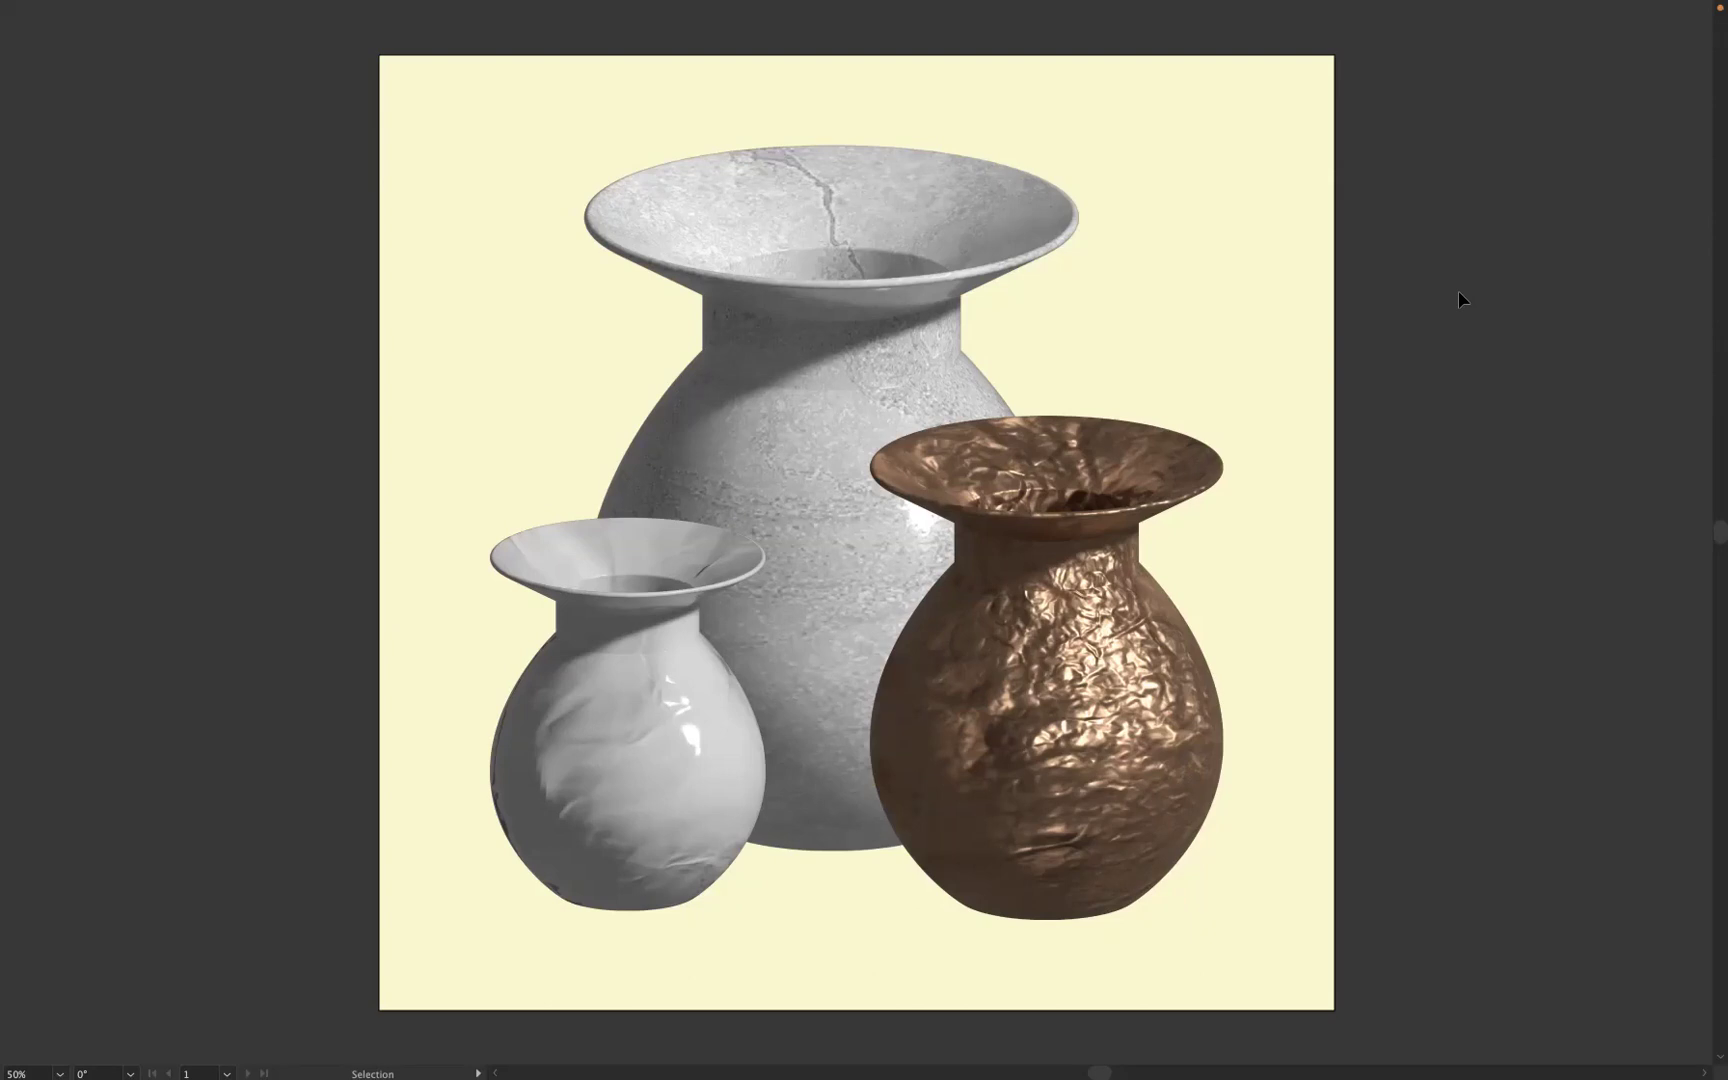
Step: Exit Full Screen Mode so the workspace panels reappear around the three vases
key("f")
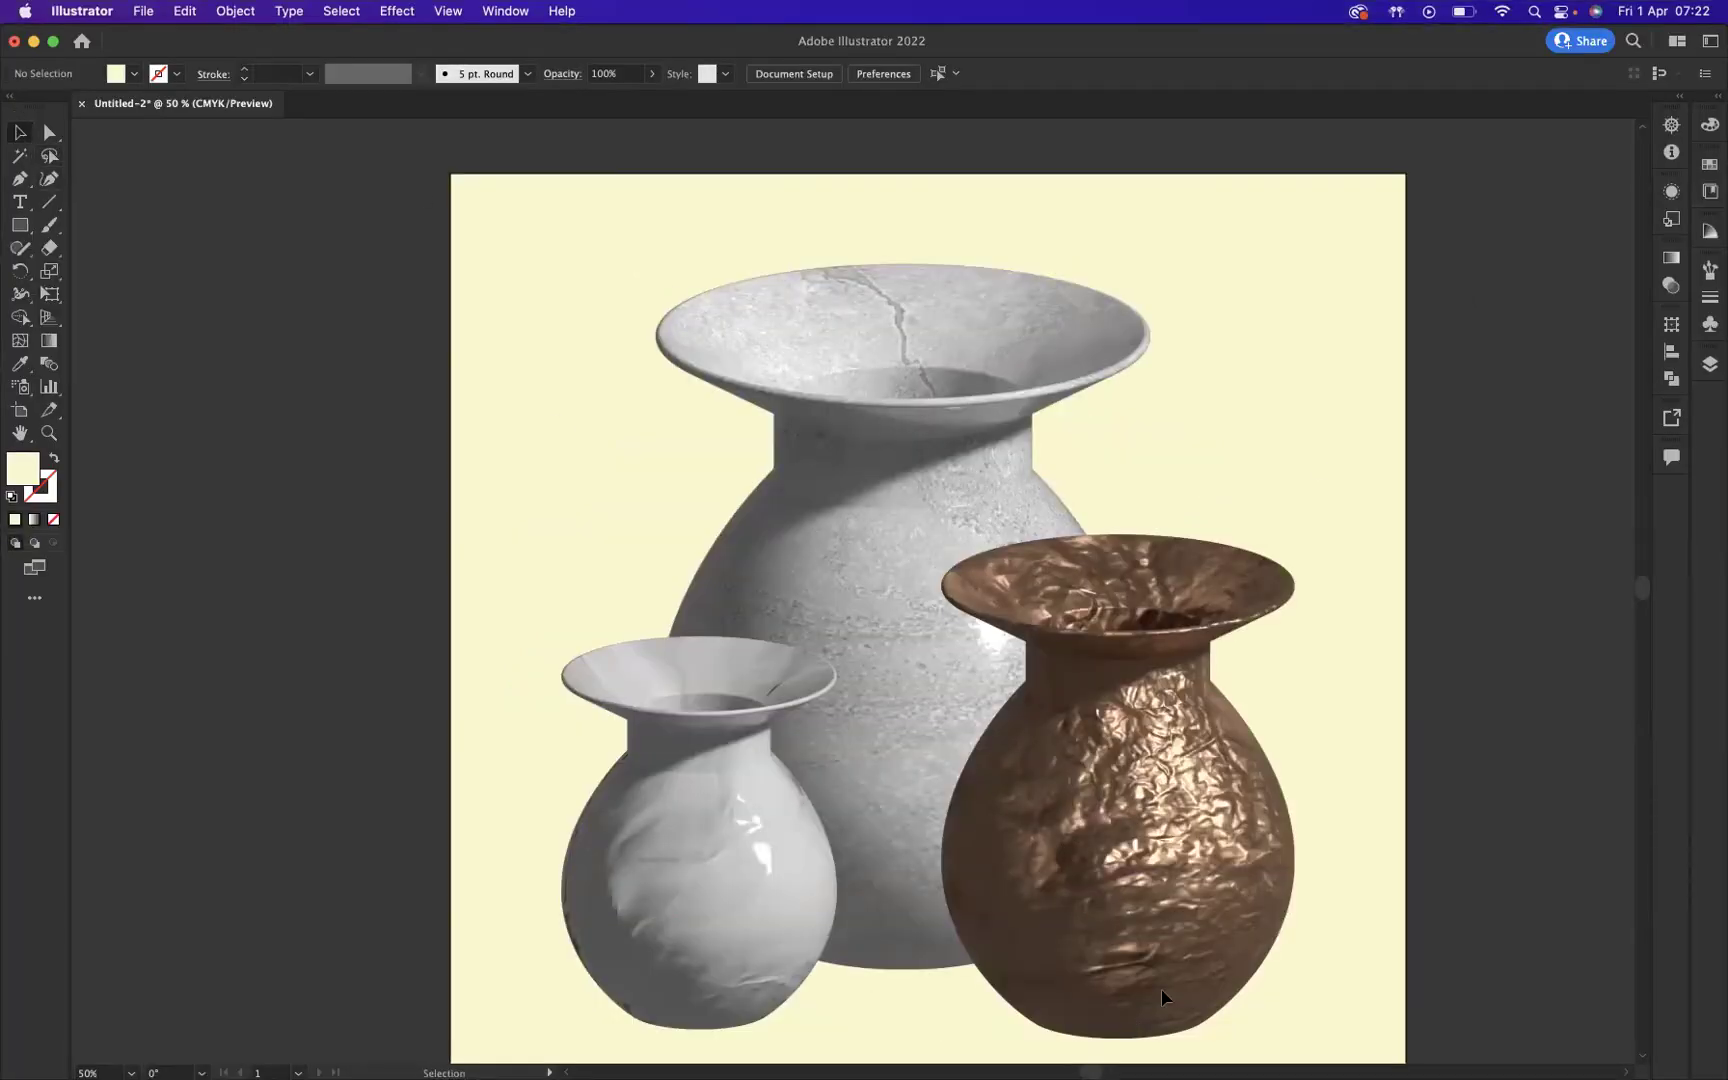
Step: Create a 1080 × 1080 px Artboard 2 and place it right of the vase artboard
key("super+minus")
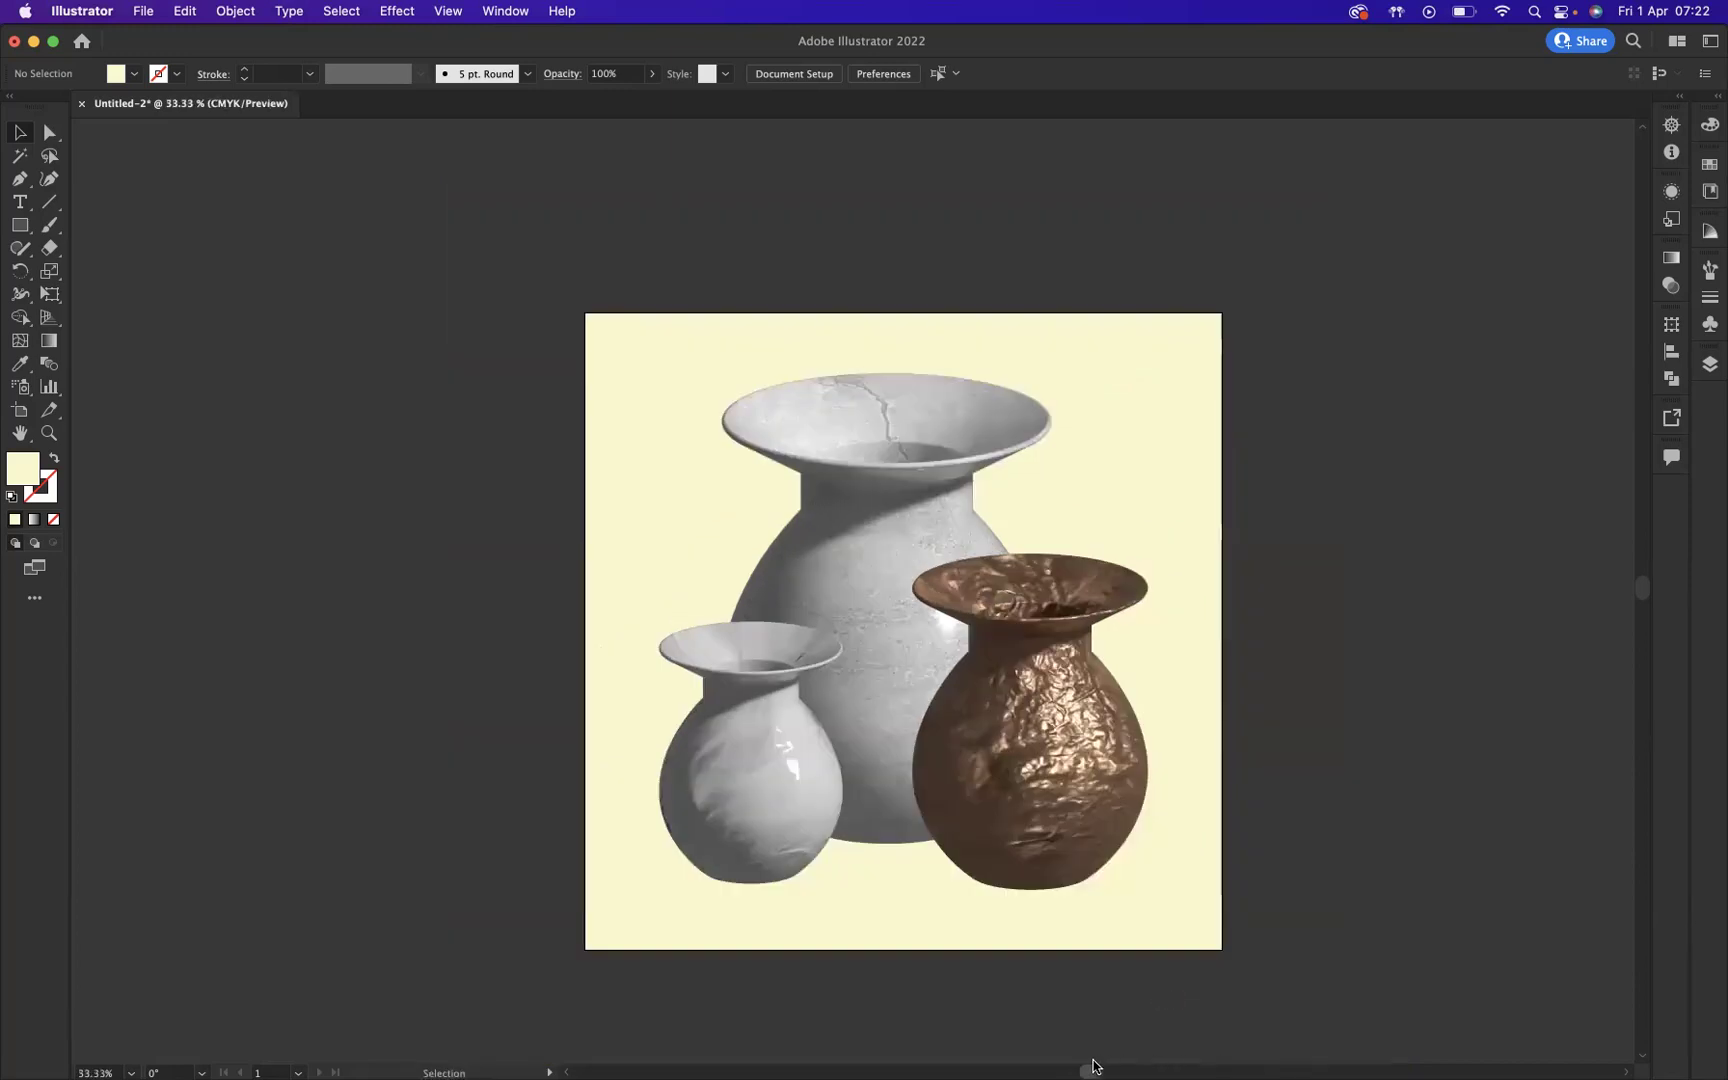
left_click_drag(1093, 1066, 1165, 1066)
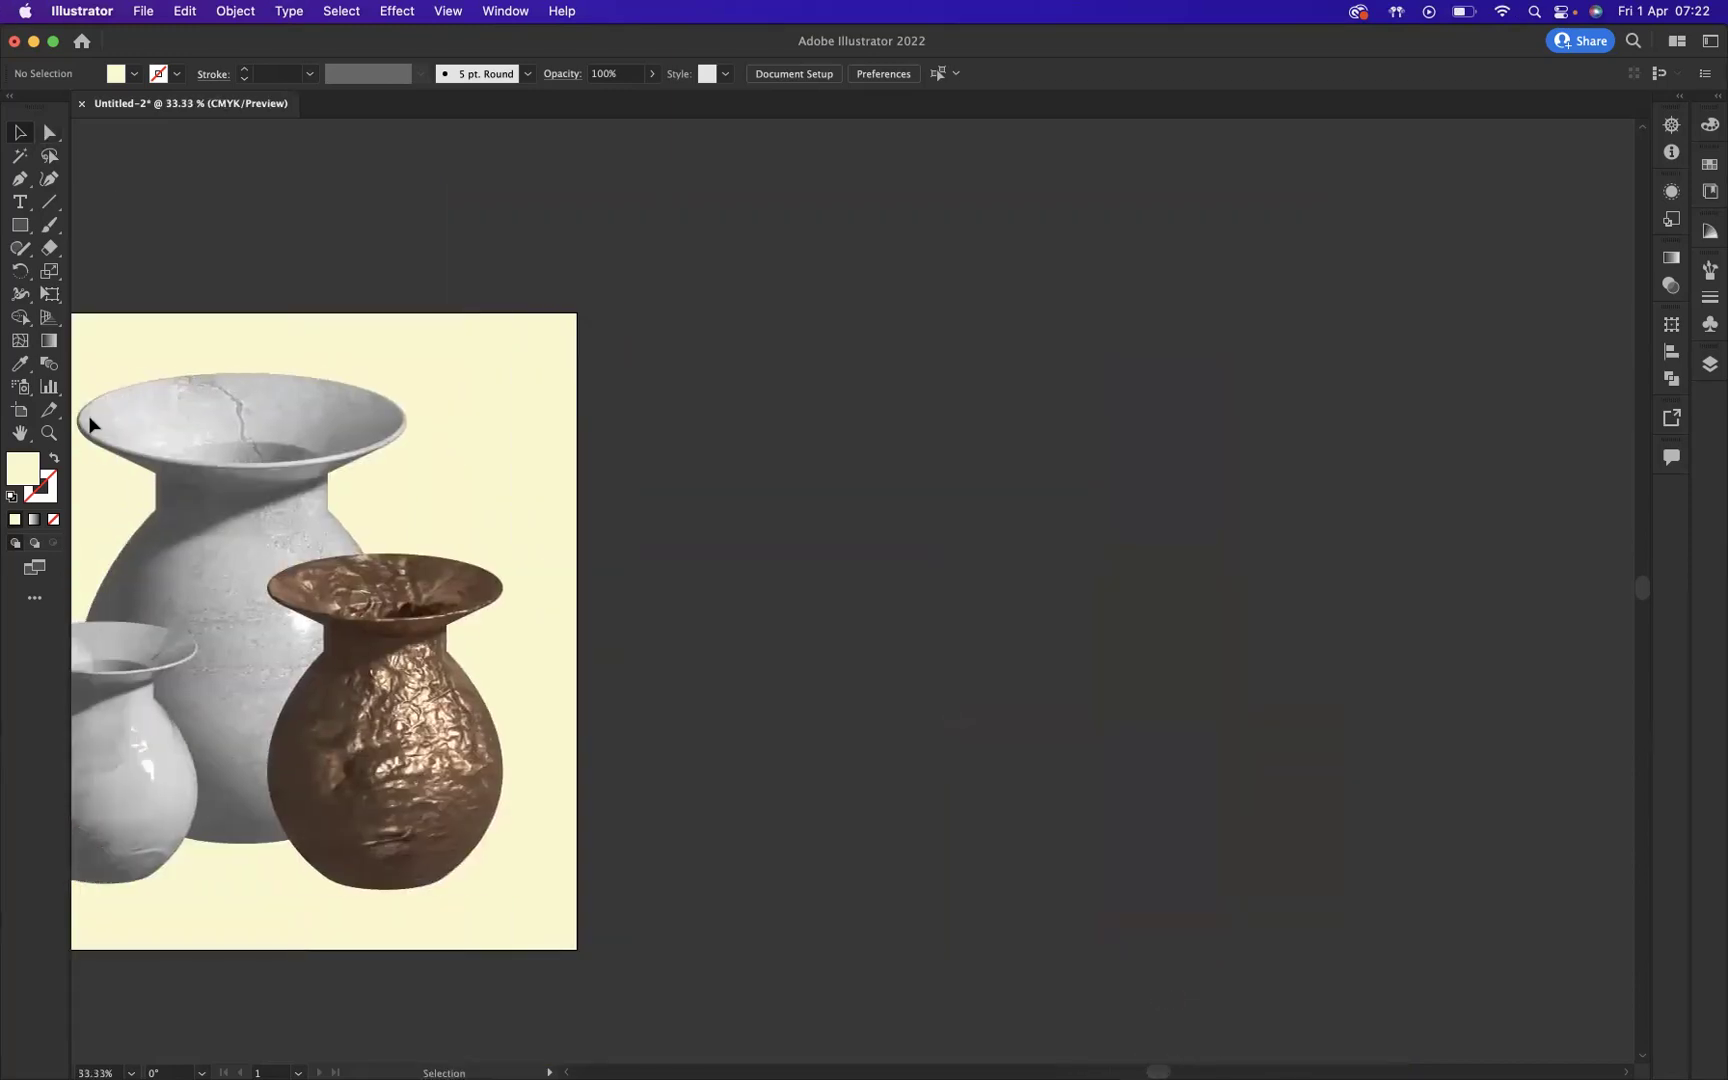
left_click(20, 410)
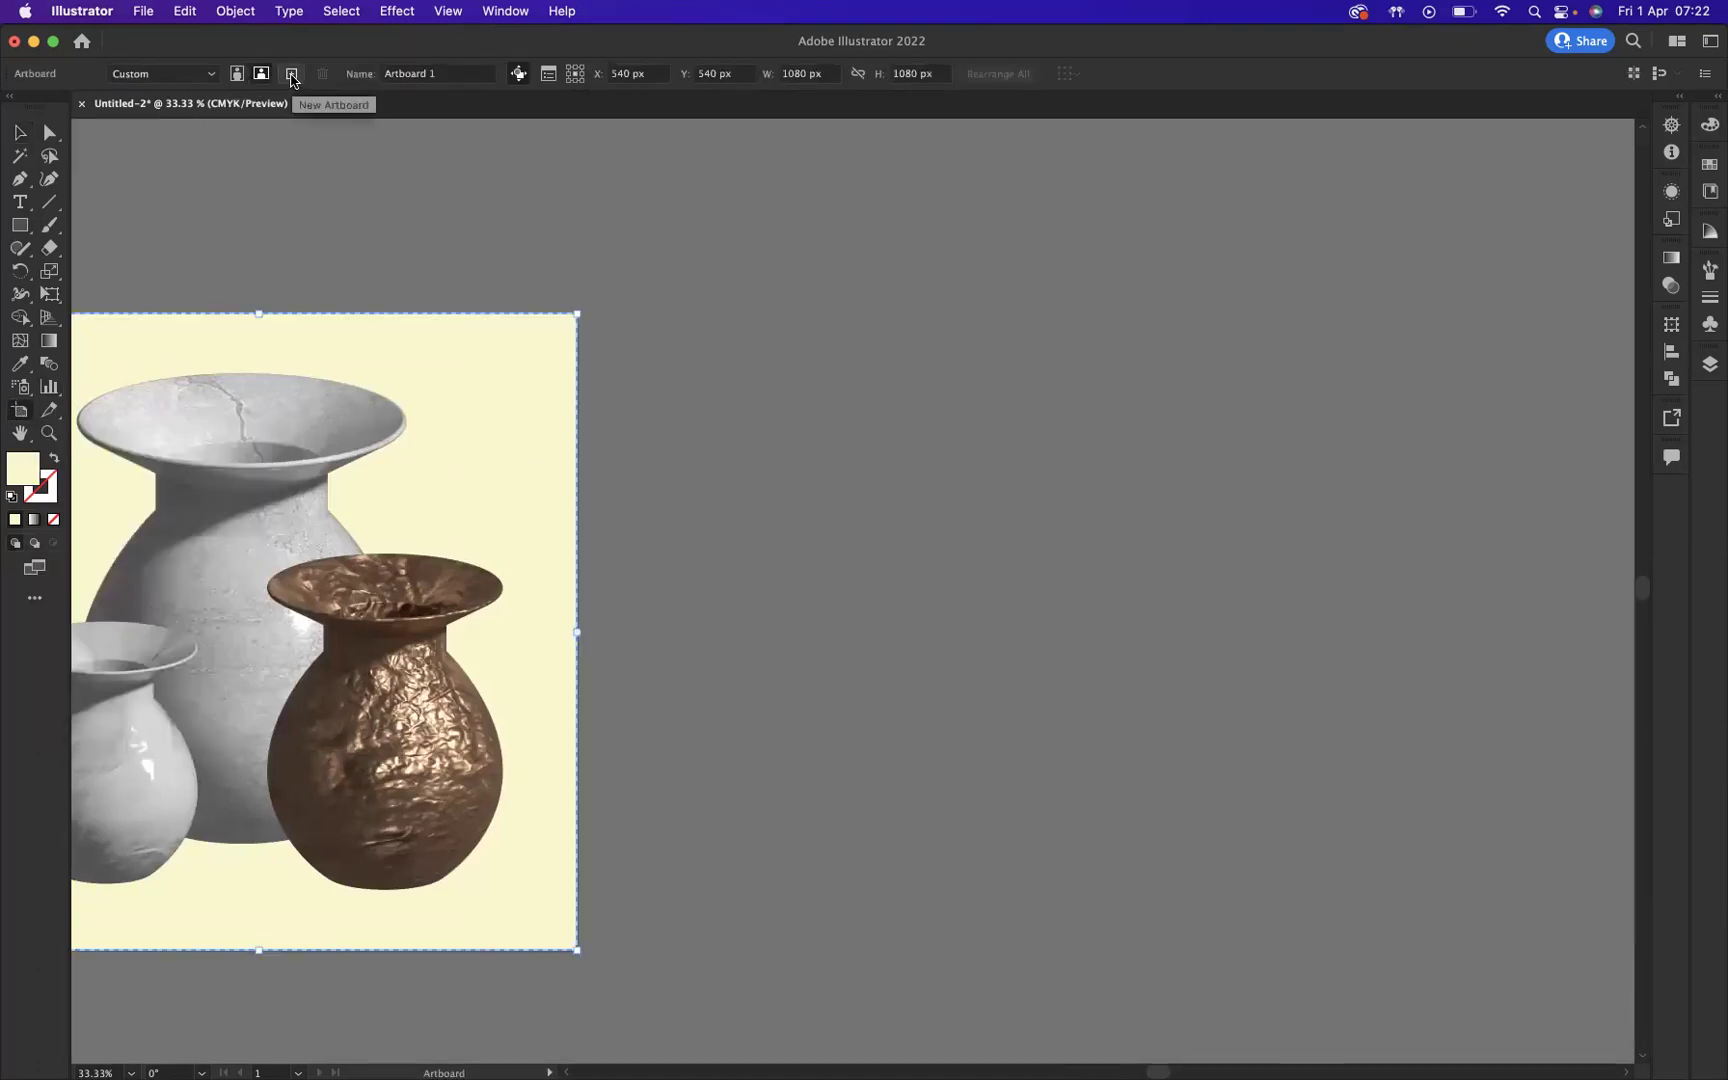
left_click(291, 73)
left_click_drag(783, 540, 1070, 540)
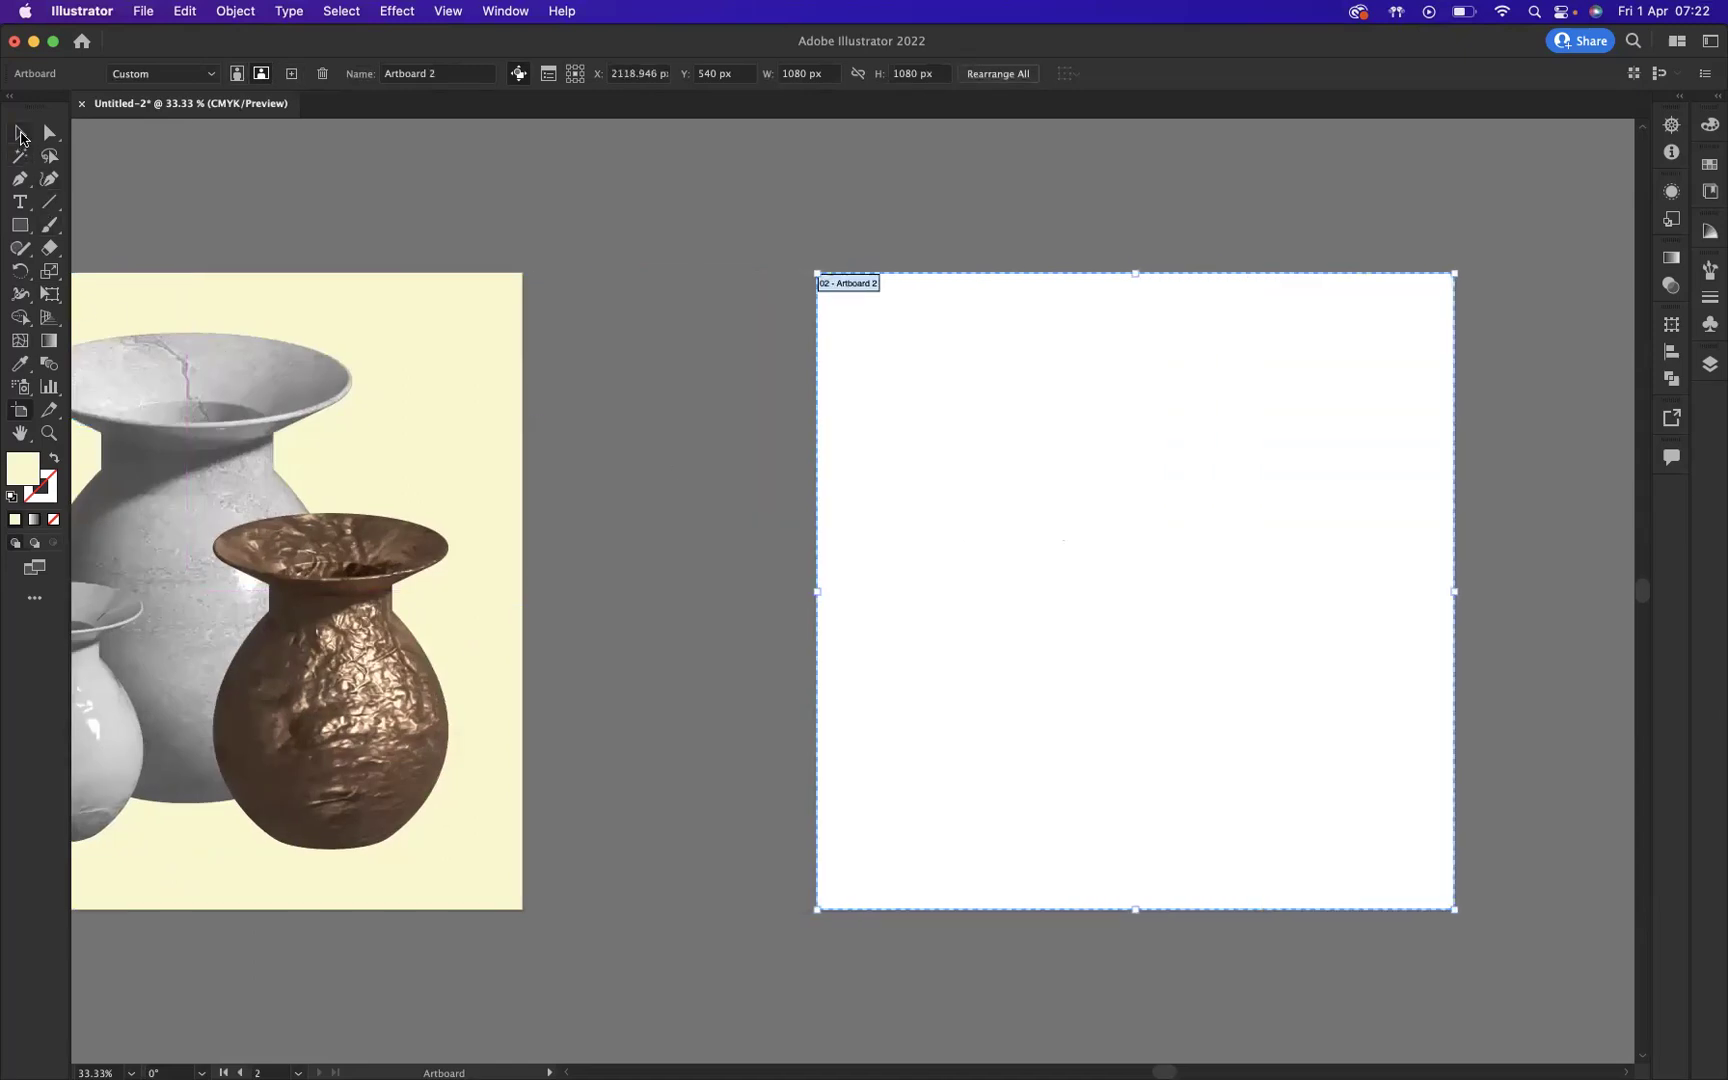
key("Escape")
scroll(1110, 626, "right", 5)
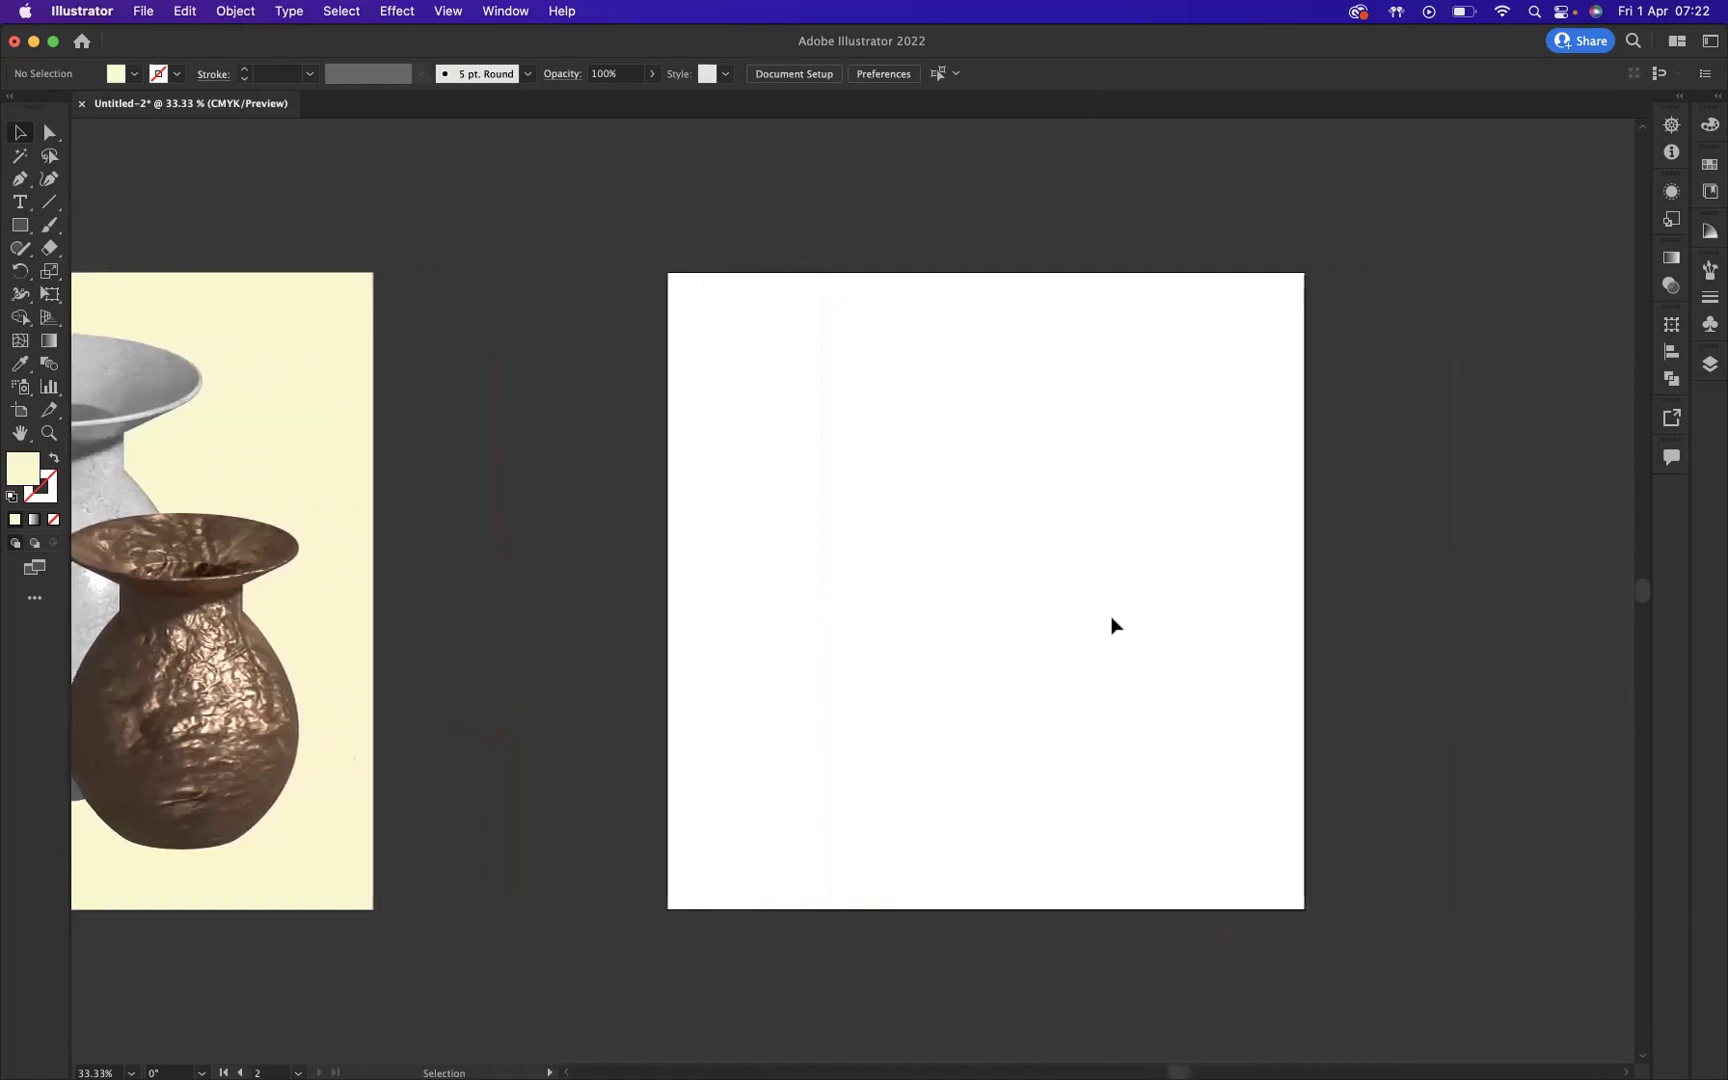
scroll(1110, 628, "right", 3)
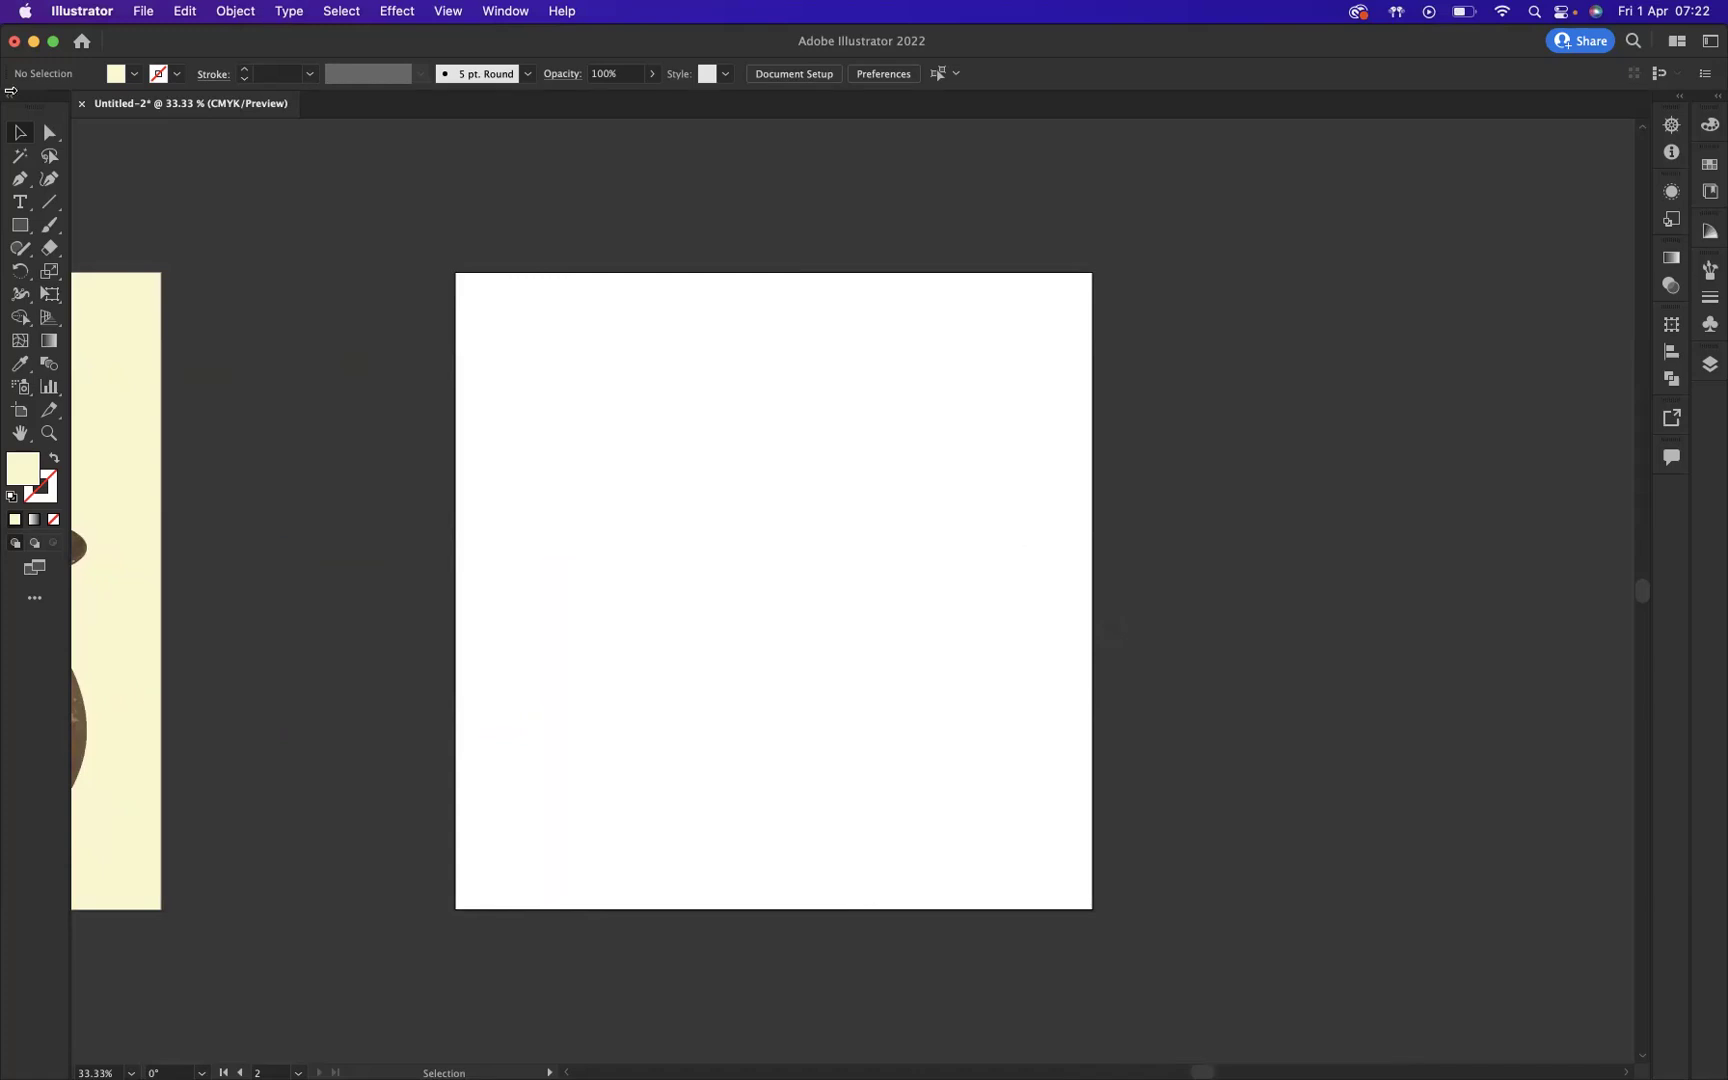
Step: Draw the half-vase profile with the Pen tool, with no fill: rim, neck, curved belly and flat base
left_click(18, 182)
left_click(580, 385)
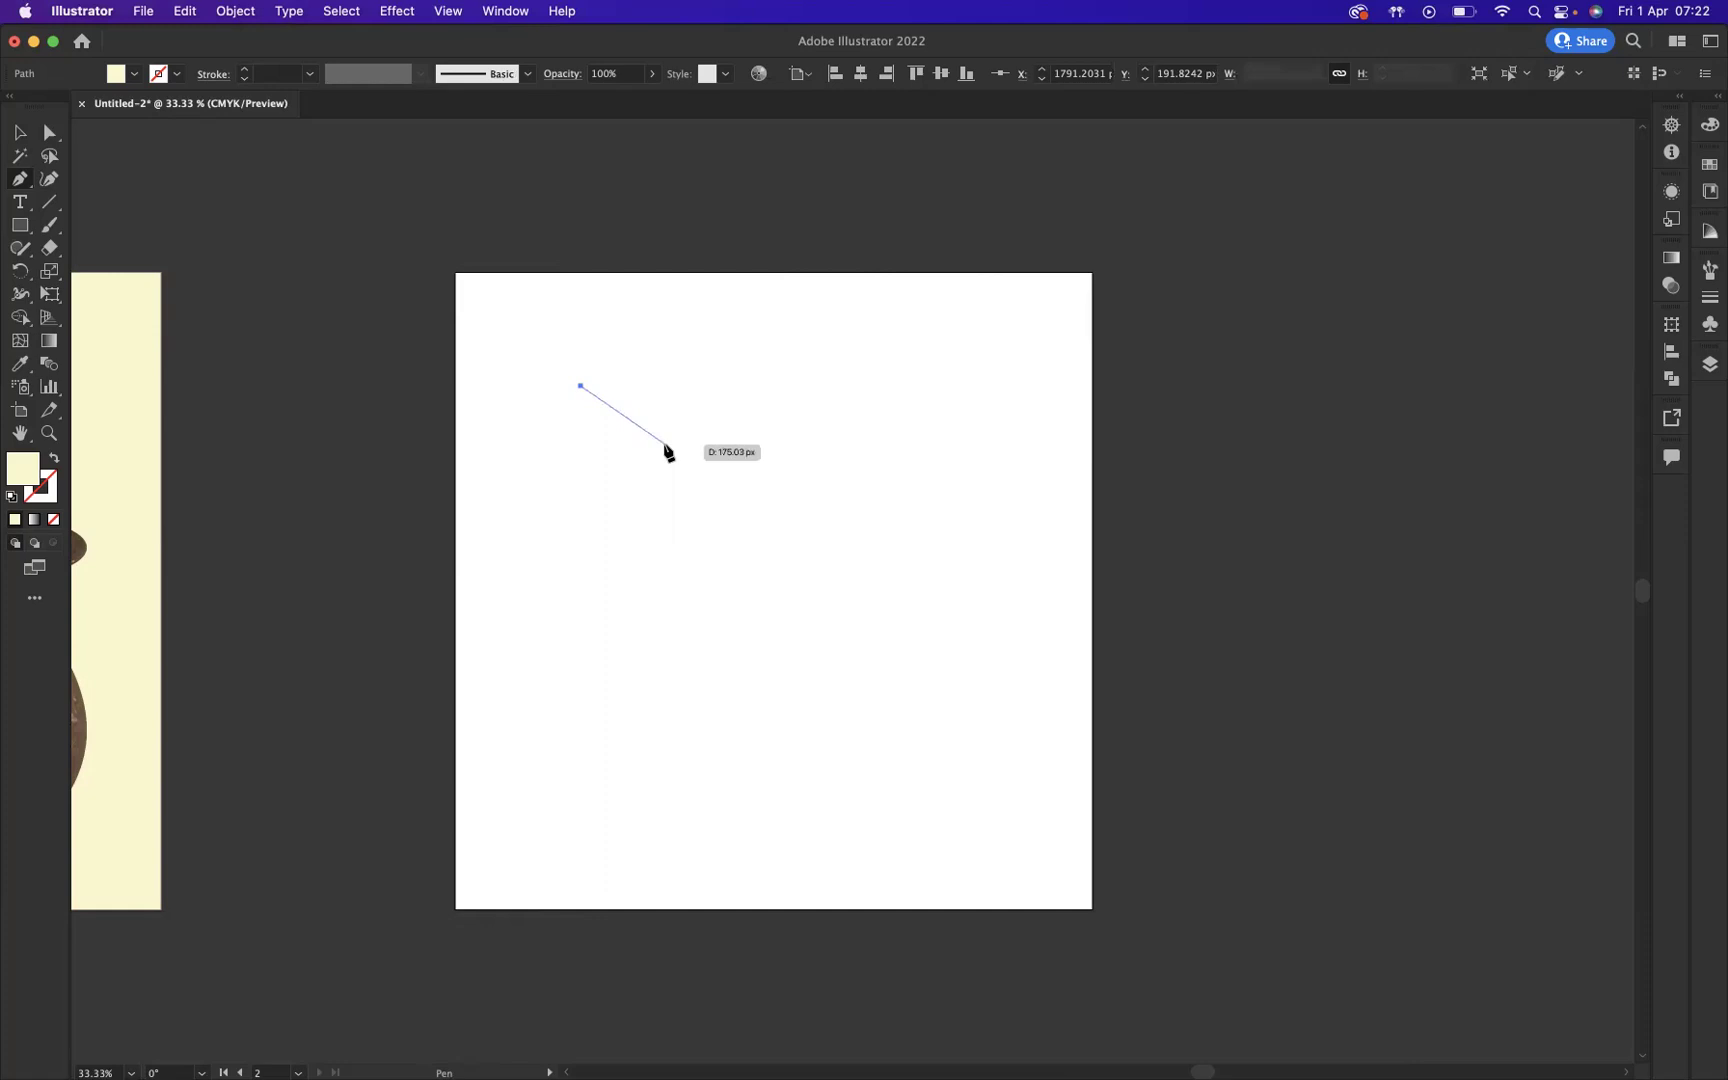
left_click(665, 444)
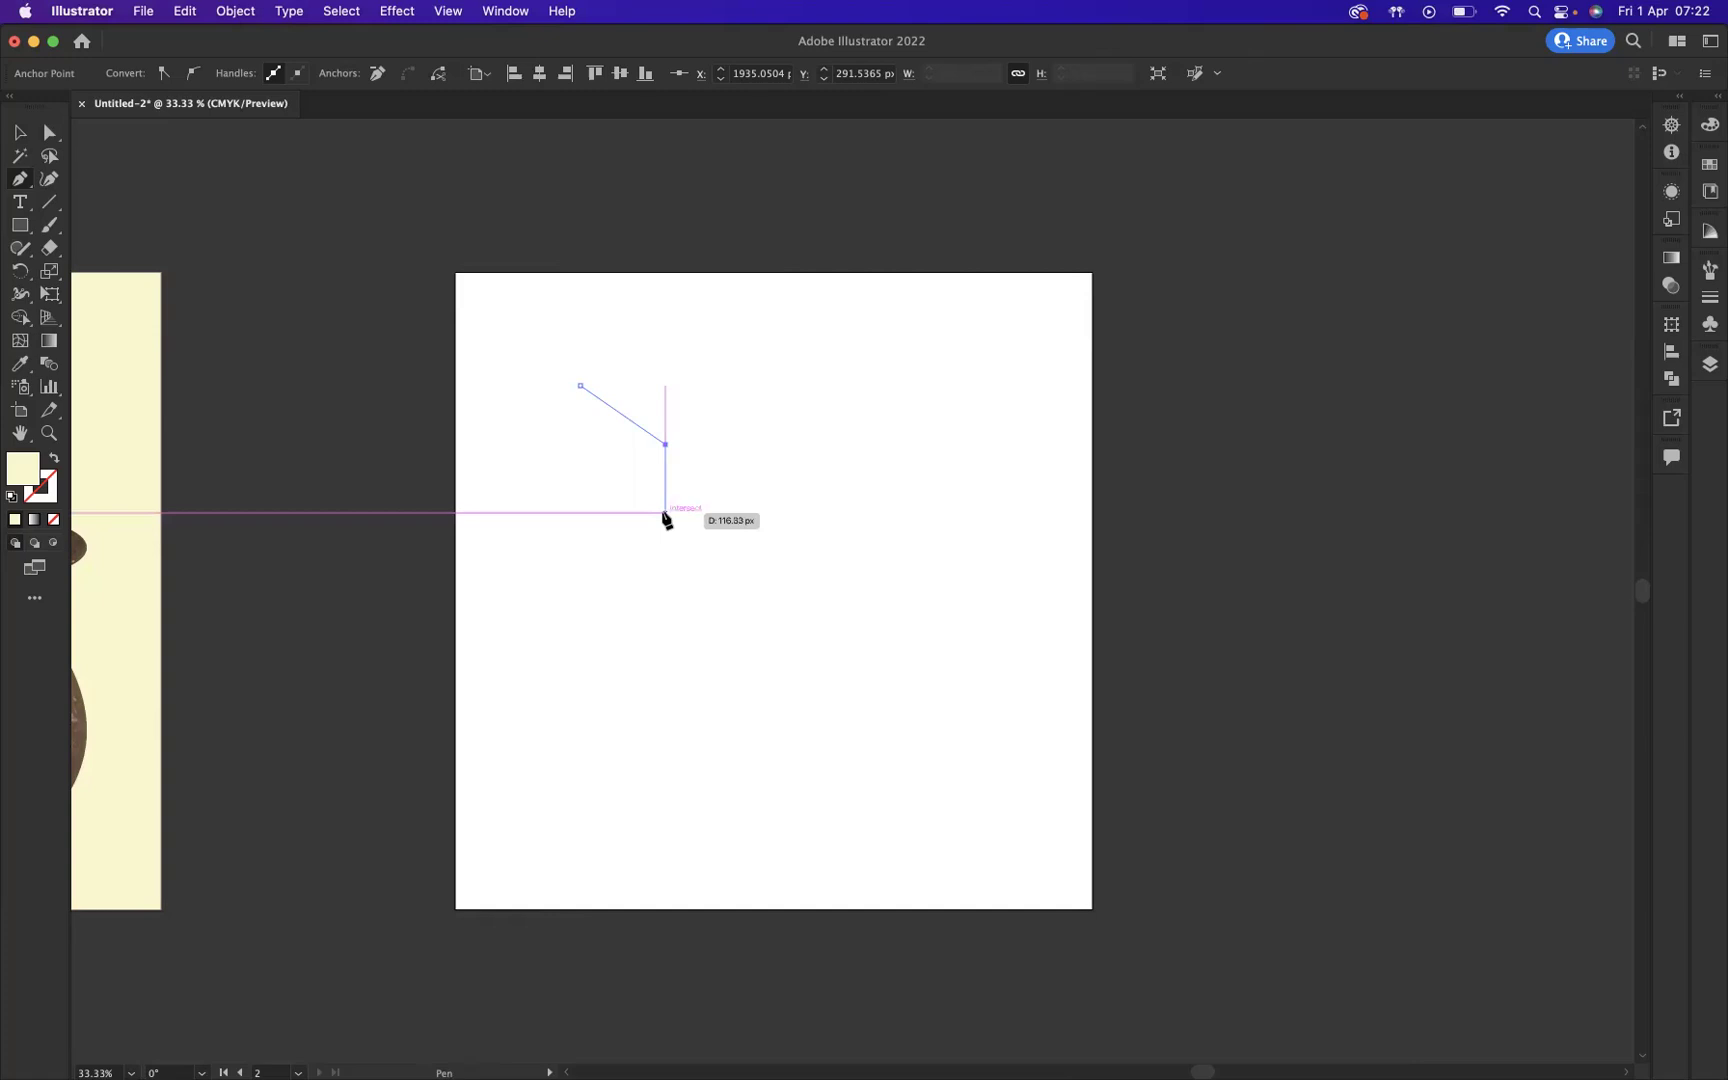
left_click(665, 513)
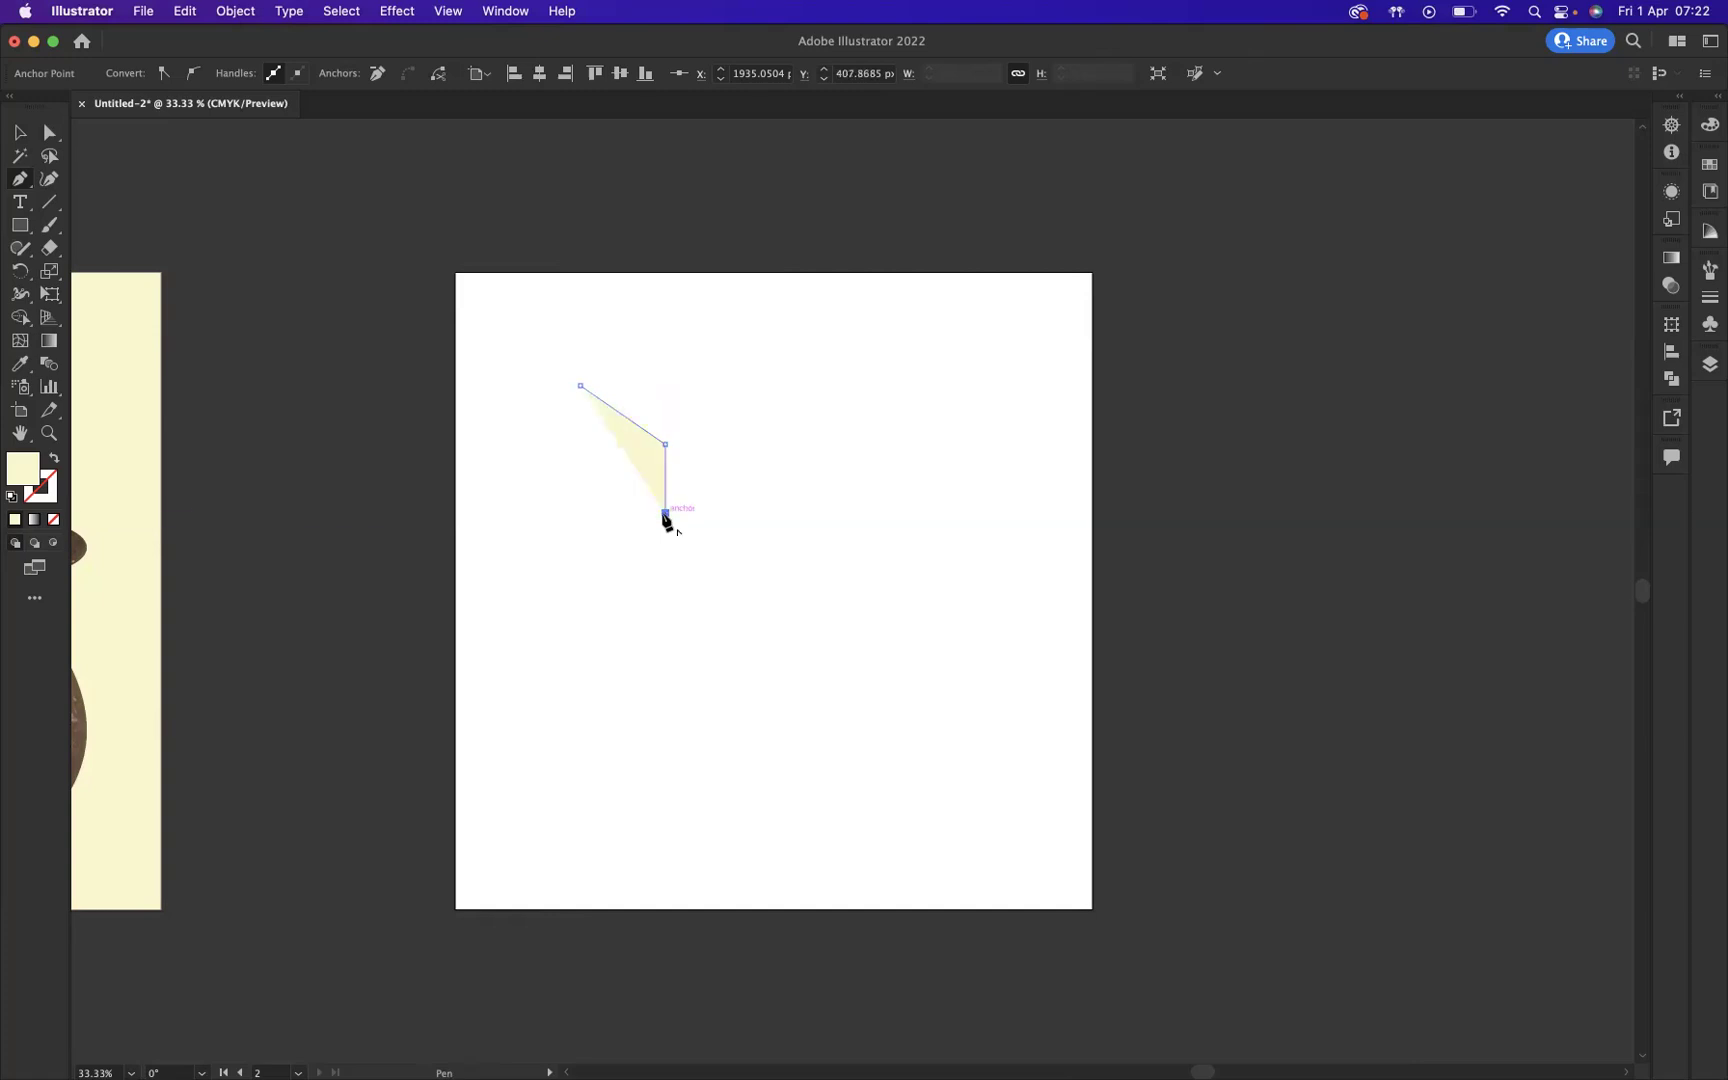
left_click(54, 457)
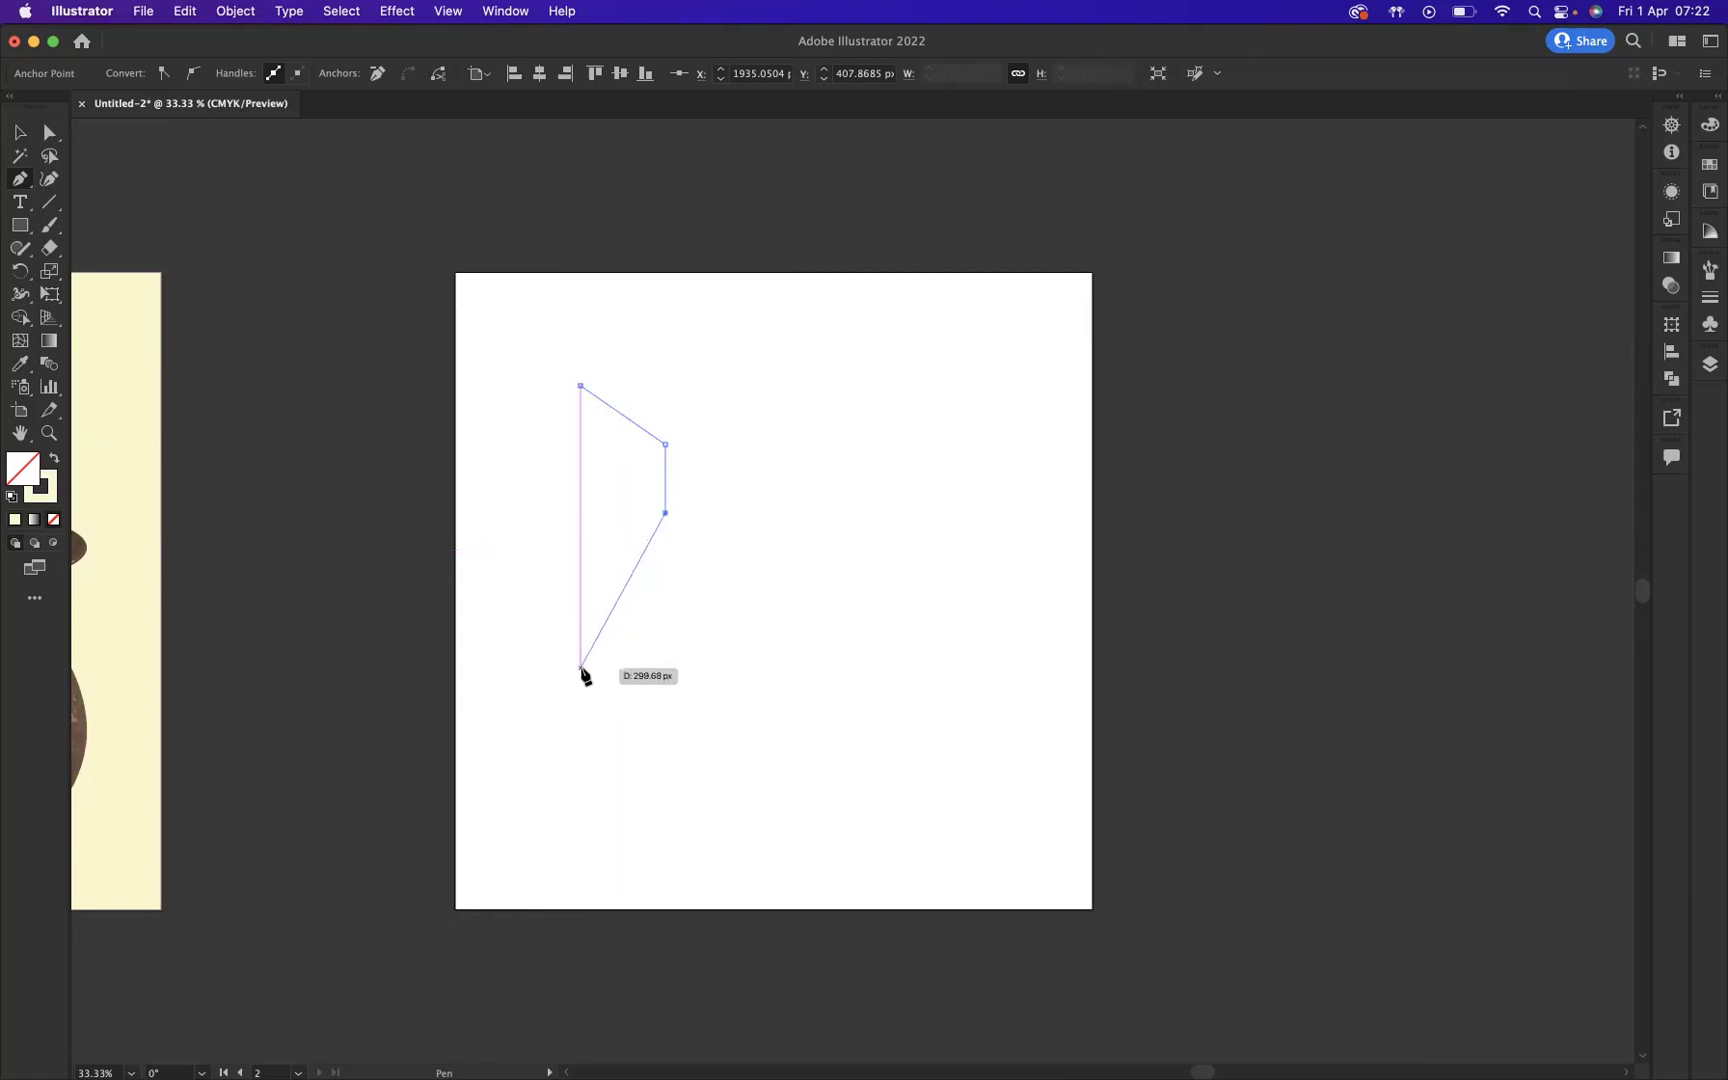
left_click(580, 670)
left_click_drag(581, 677, 583, 759)
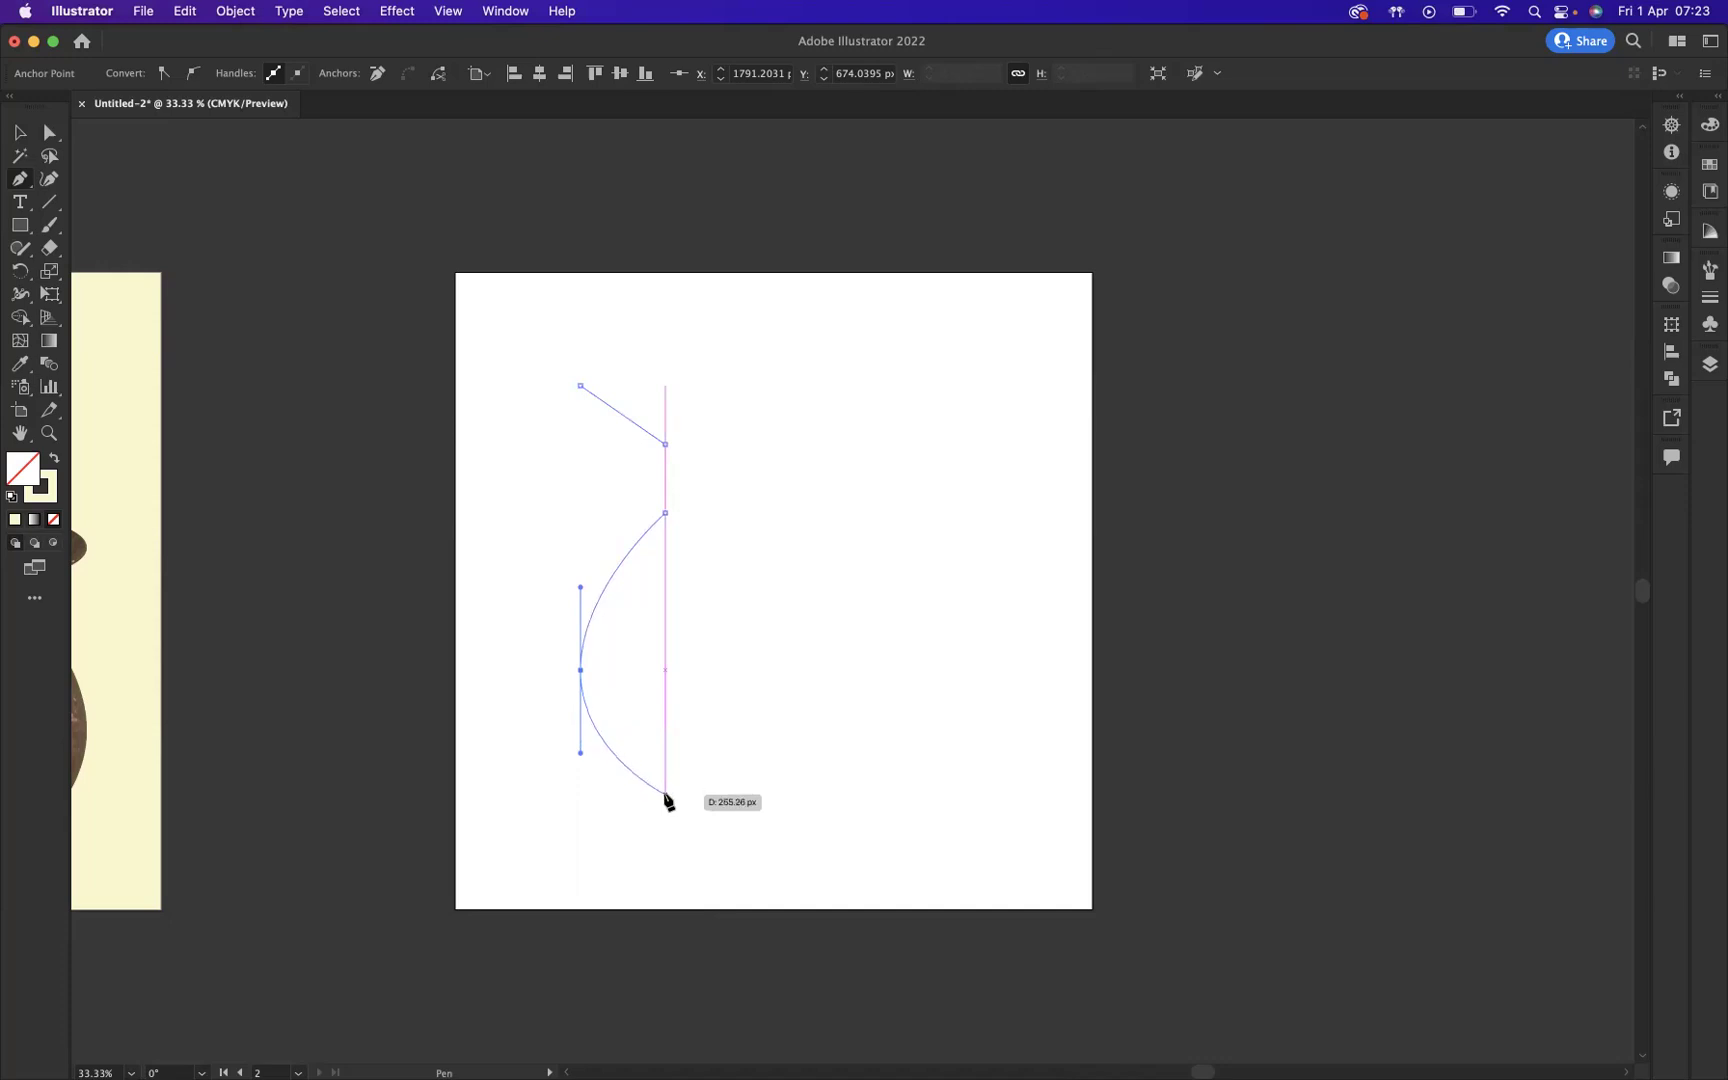
left_click(666, 806)
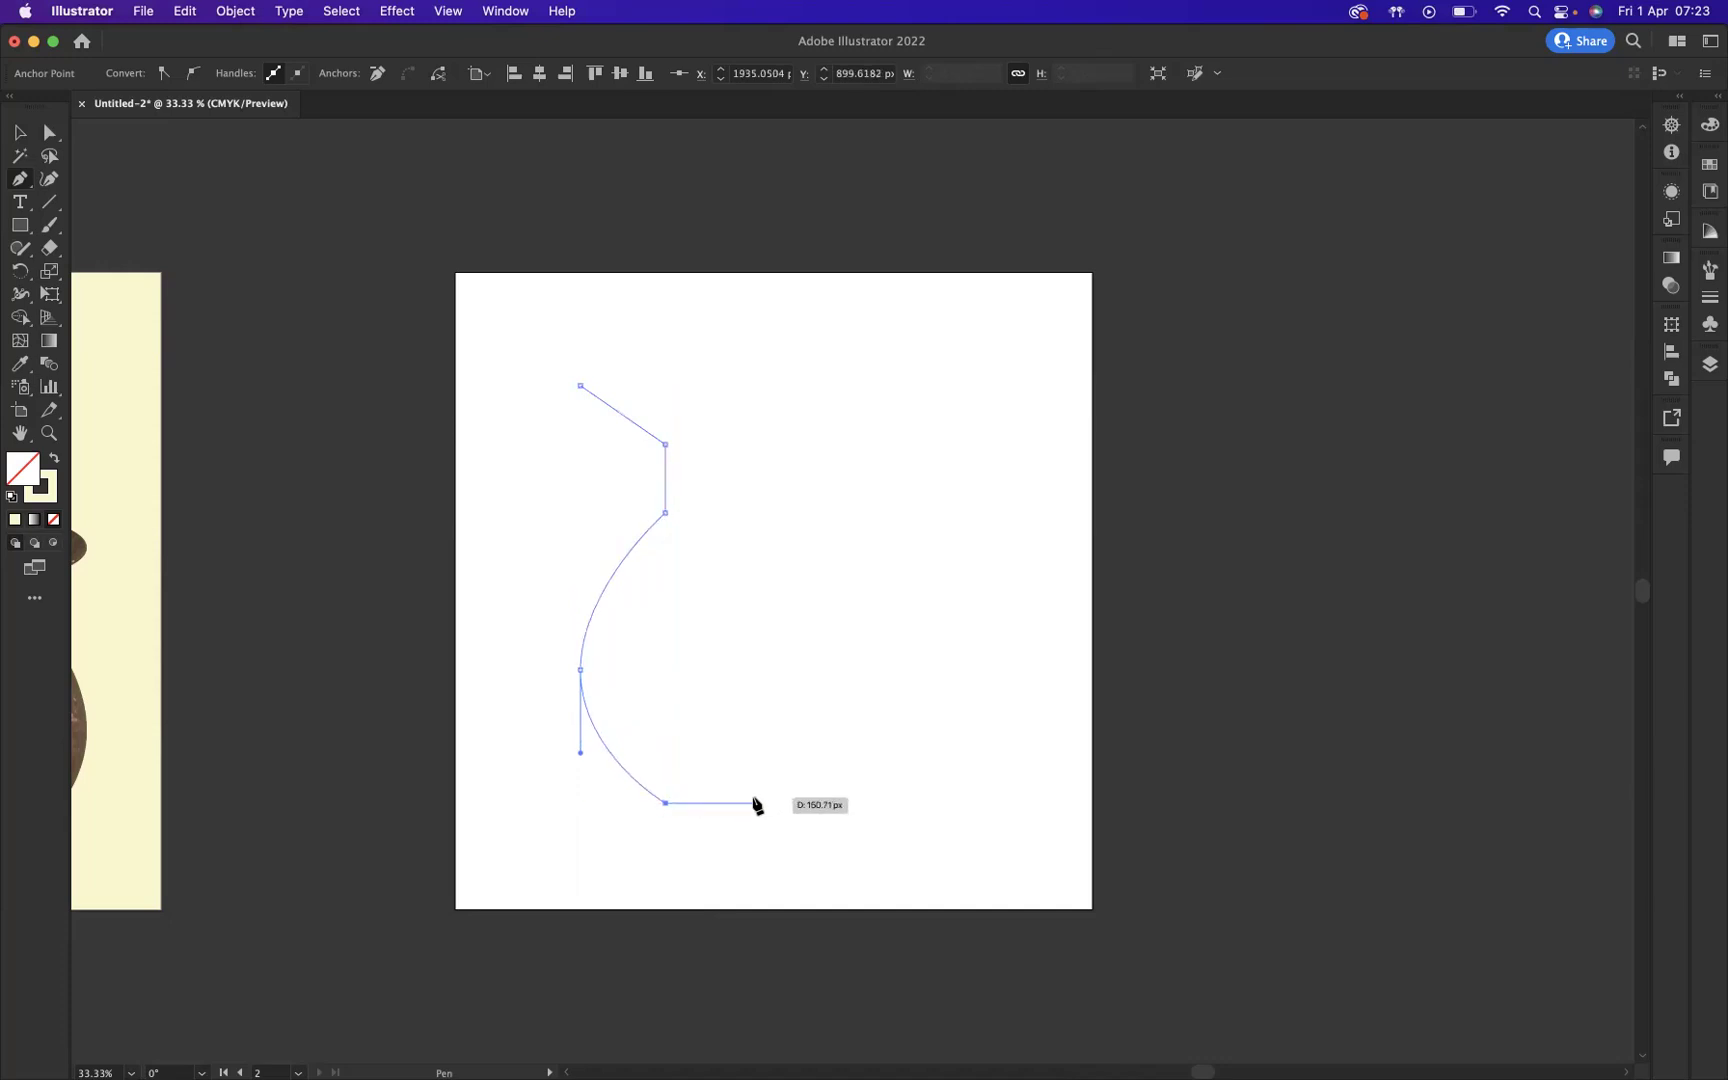
left_click(752, 804)
Step: Select the finished profile path and give it a black stroke
left_click(20, 134)
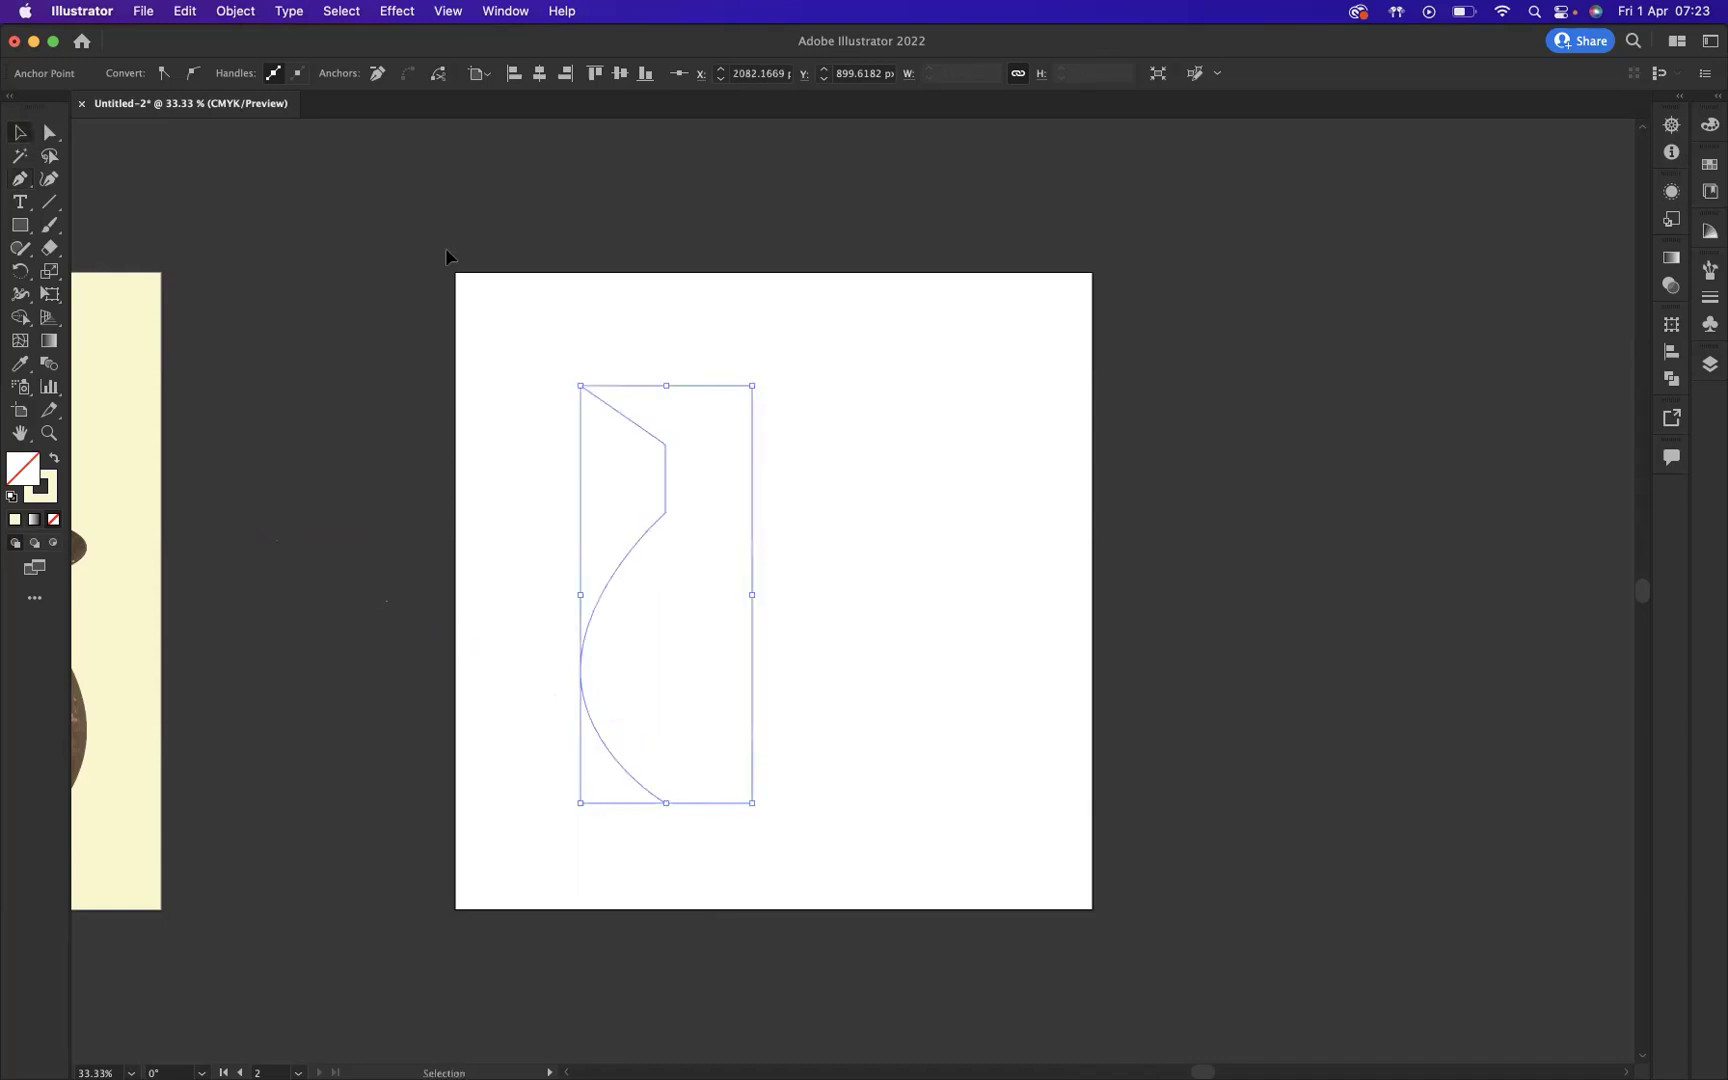
left_click(636, 359)
left_click(663, 552)
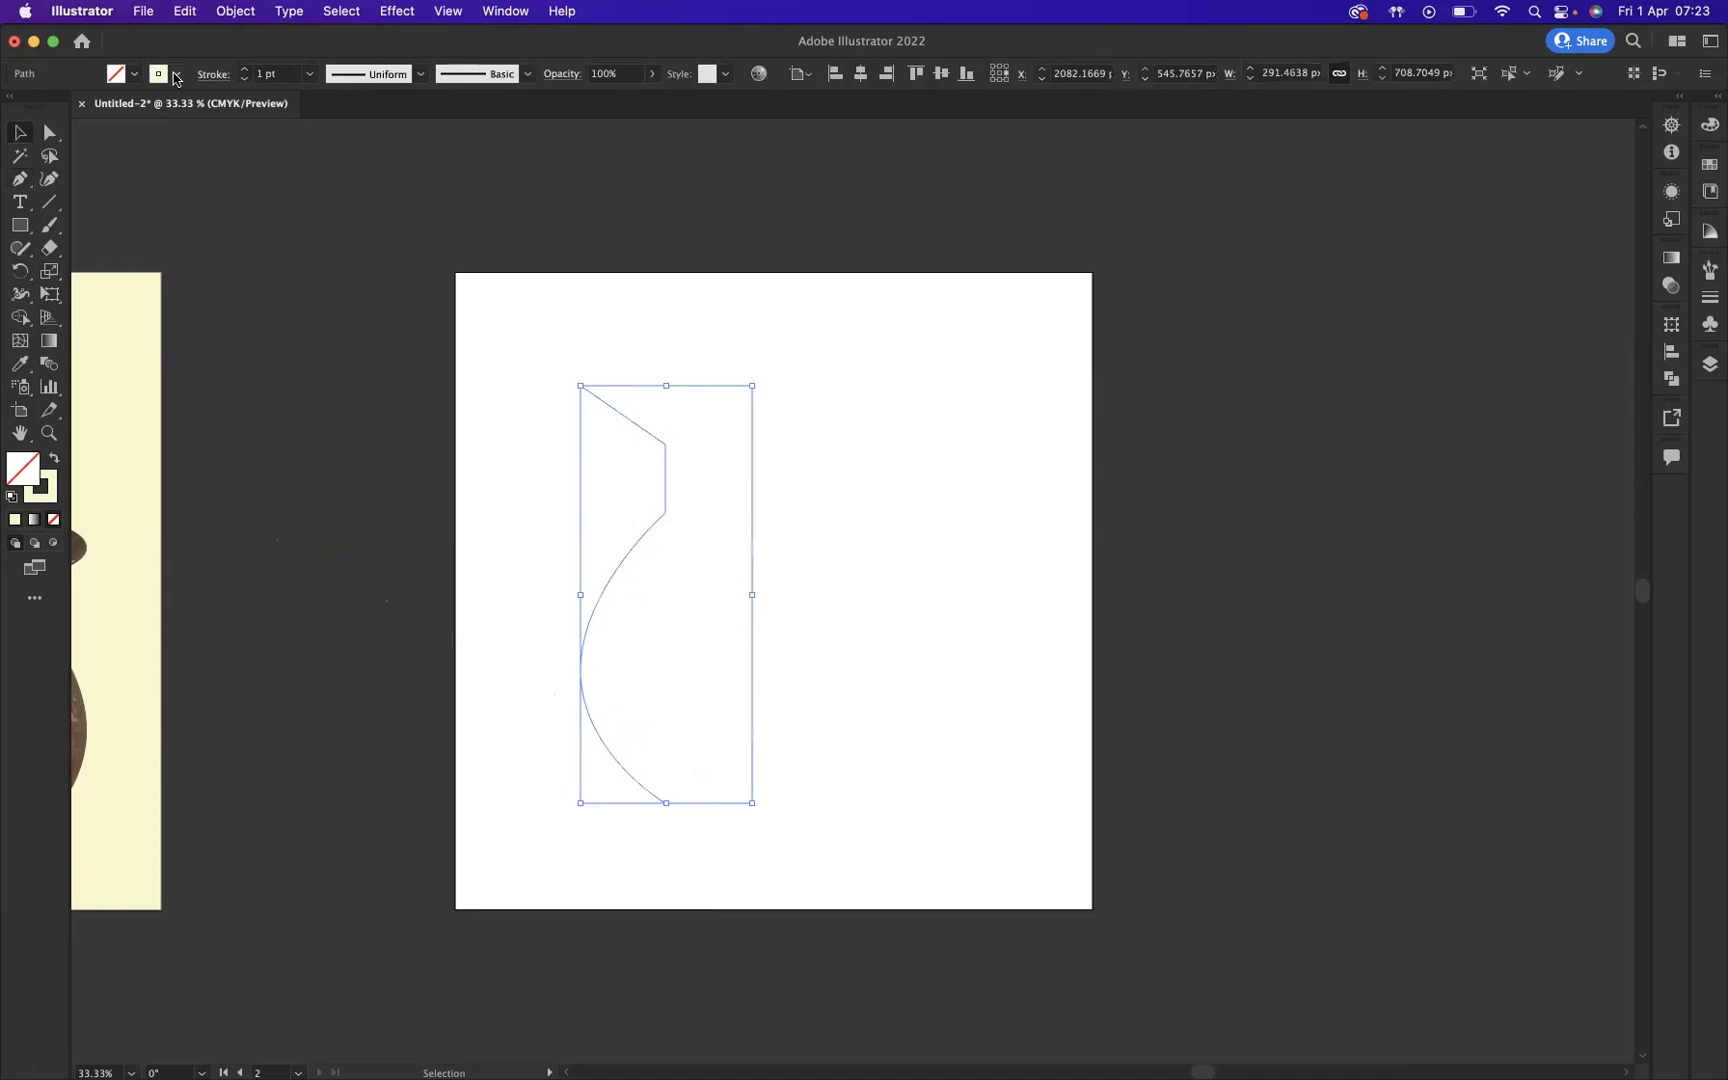
left_click(177, 73)
left_click(53, 106)
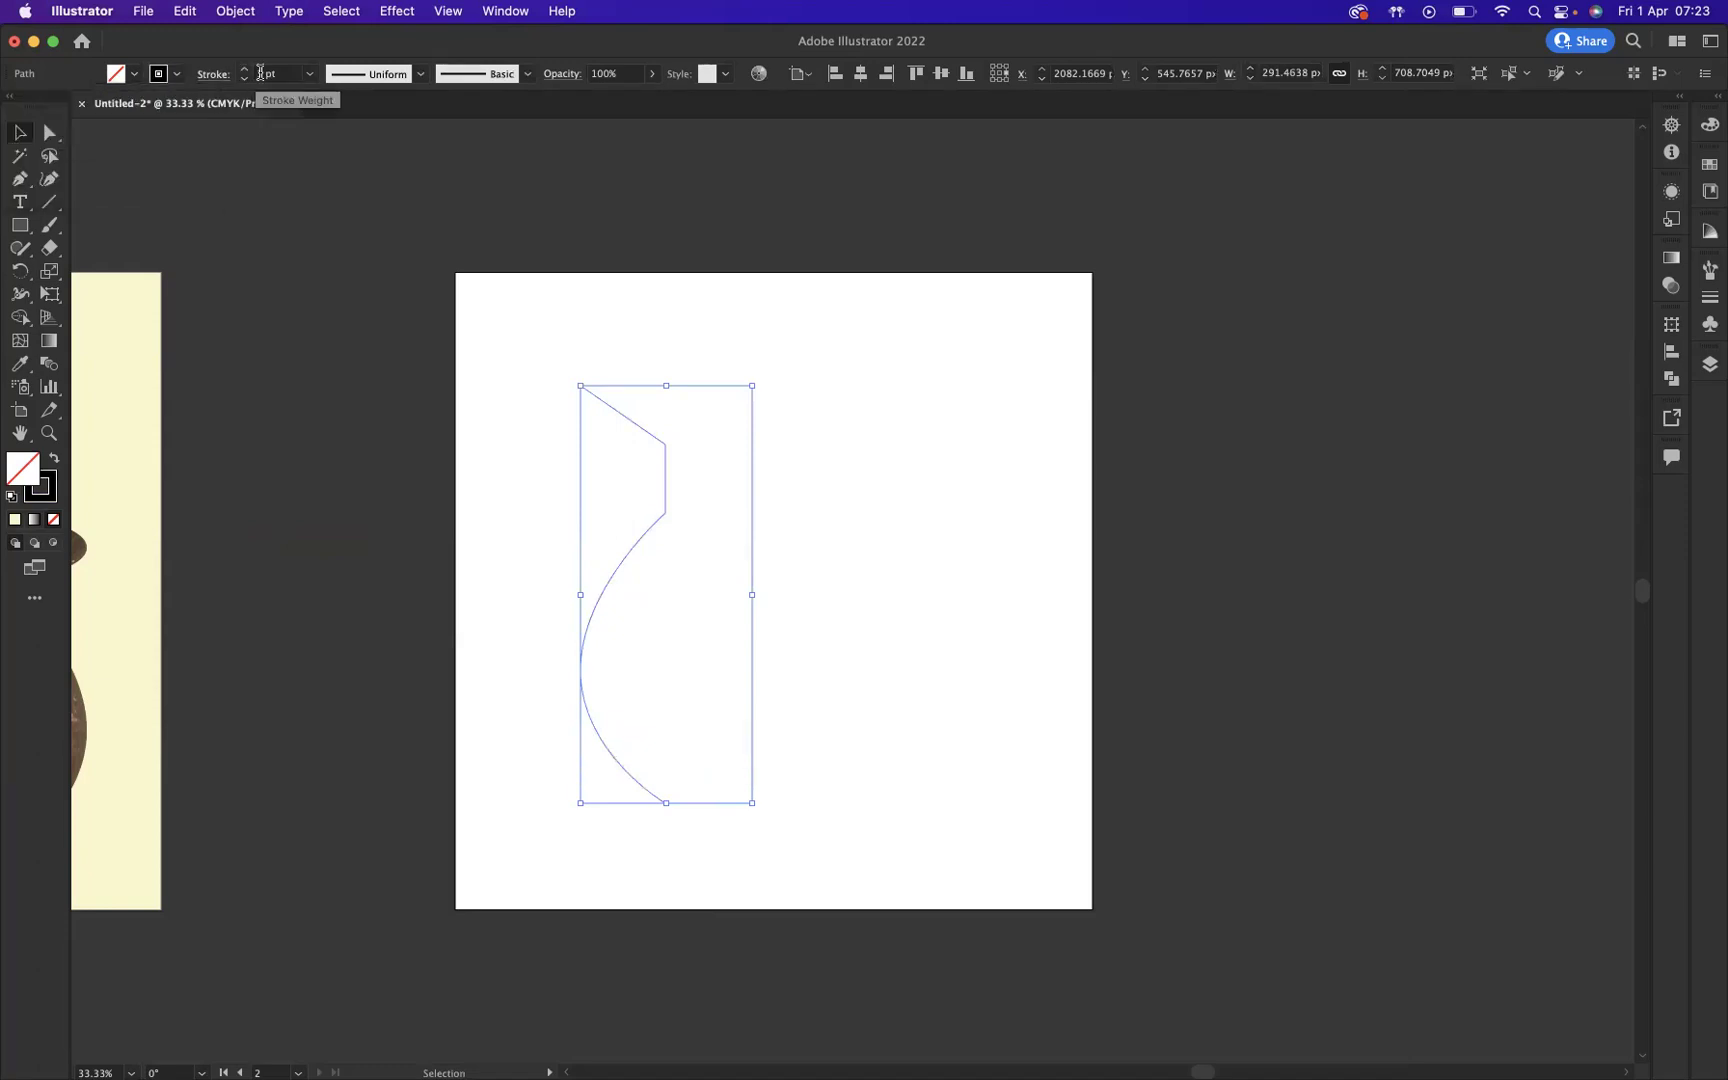
Step: Set the profile's stroke weight to 15 pt
left_click(259, 74)
type("0")
key("Return")
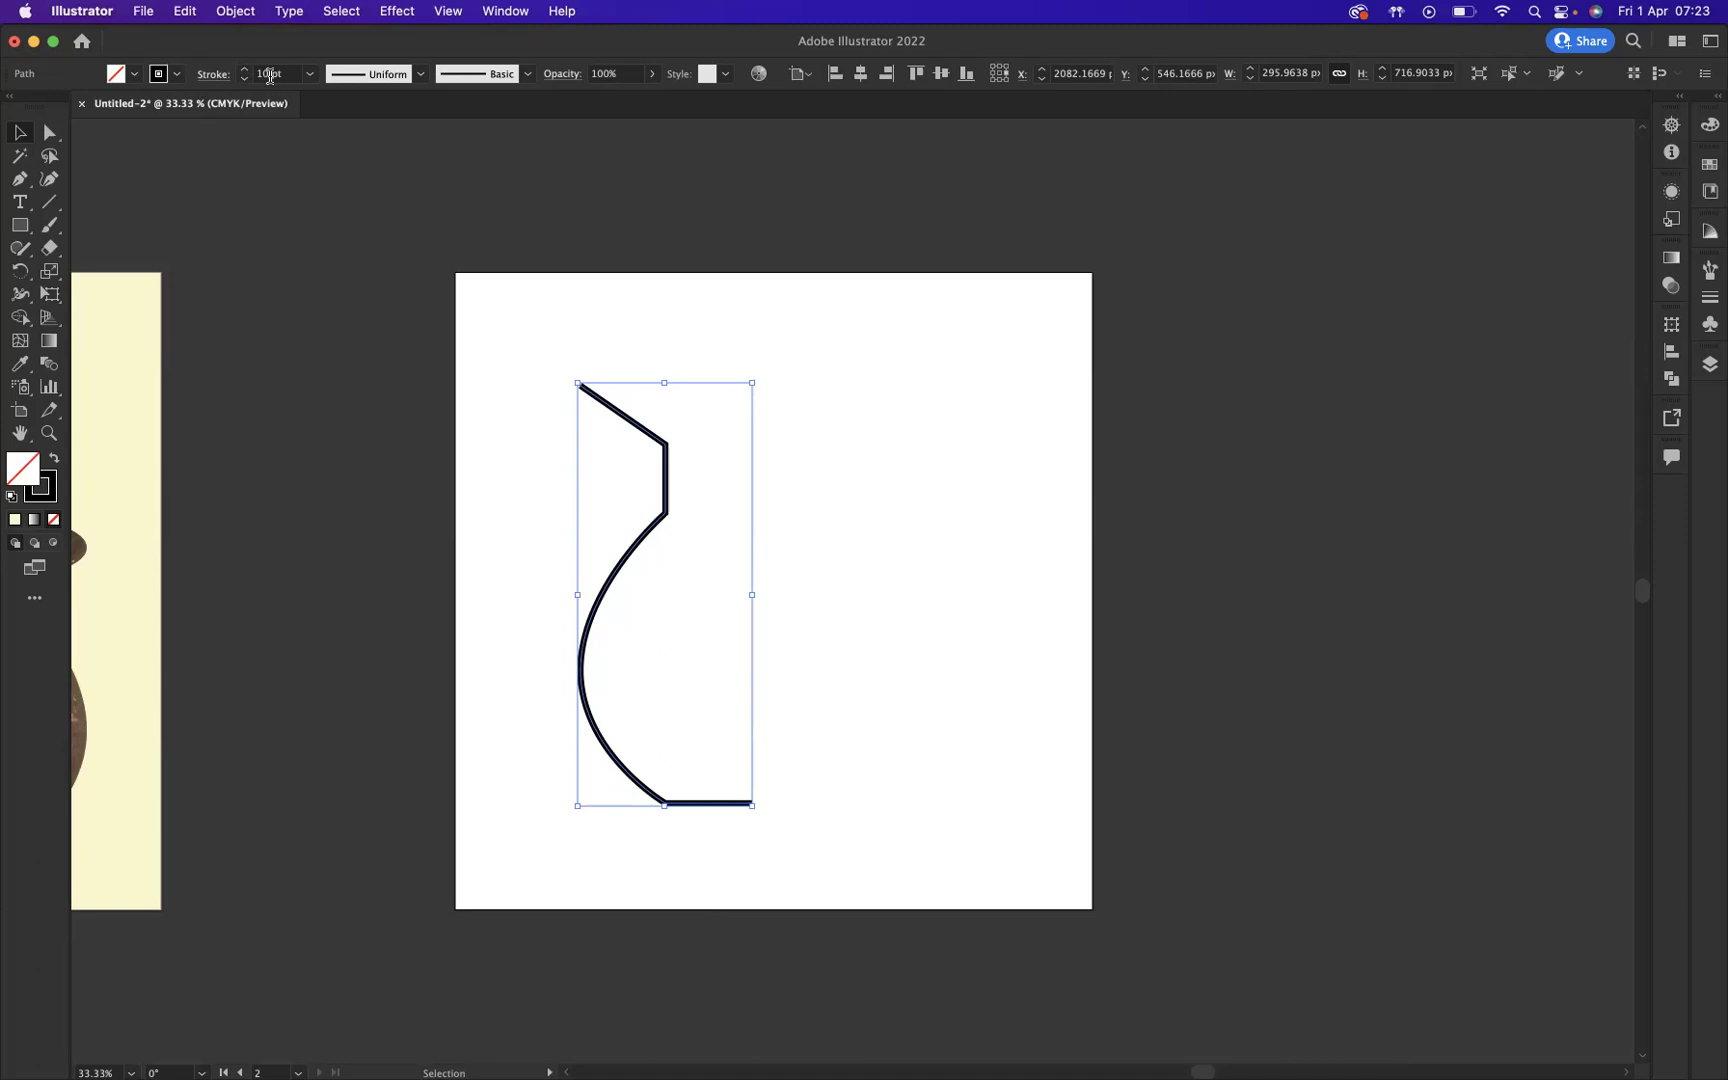
left_click(274, 74)
key("BackSpace")
key("BackSpace")
type("5")
key("Return")
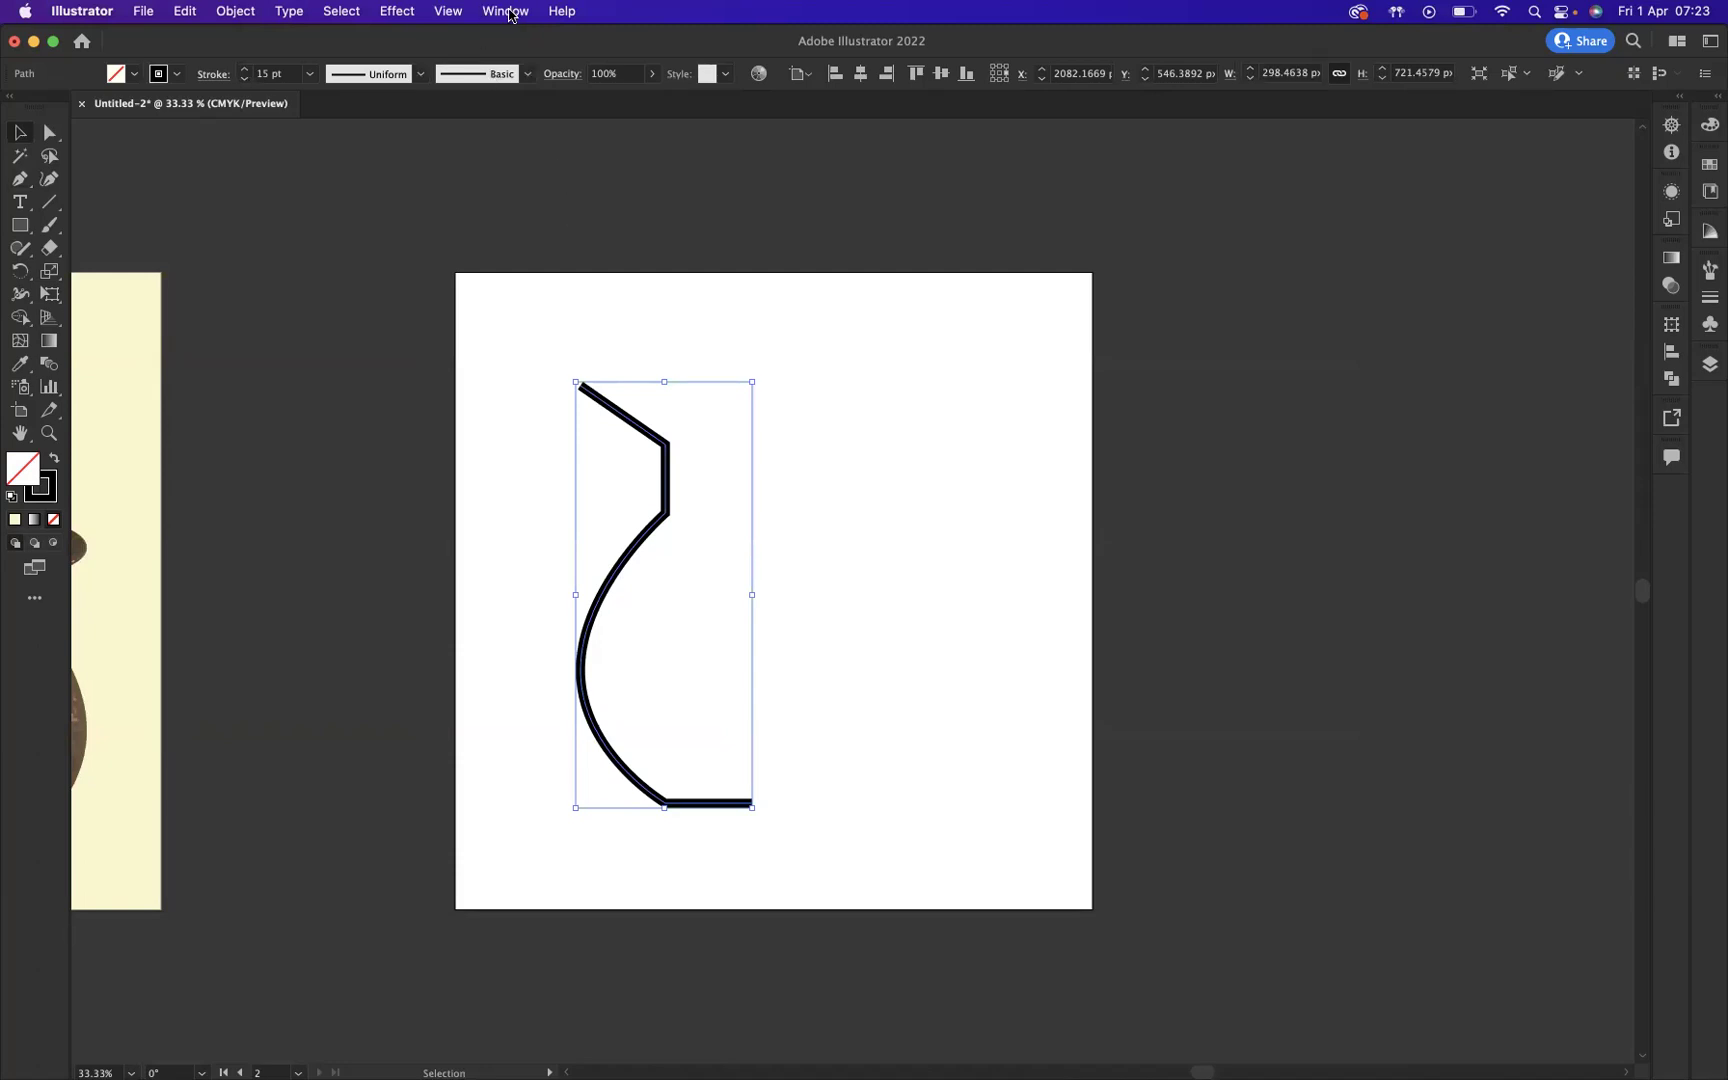
Step: In the 3D and Materials panel, revolve the profile with offset direction from the Right Edge
left_click(507, 13)
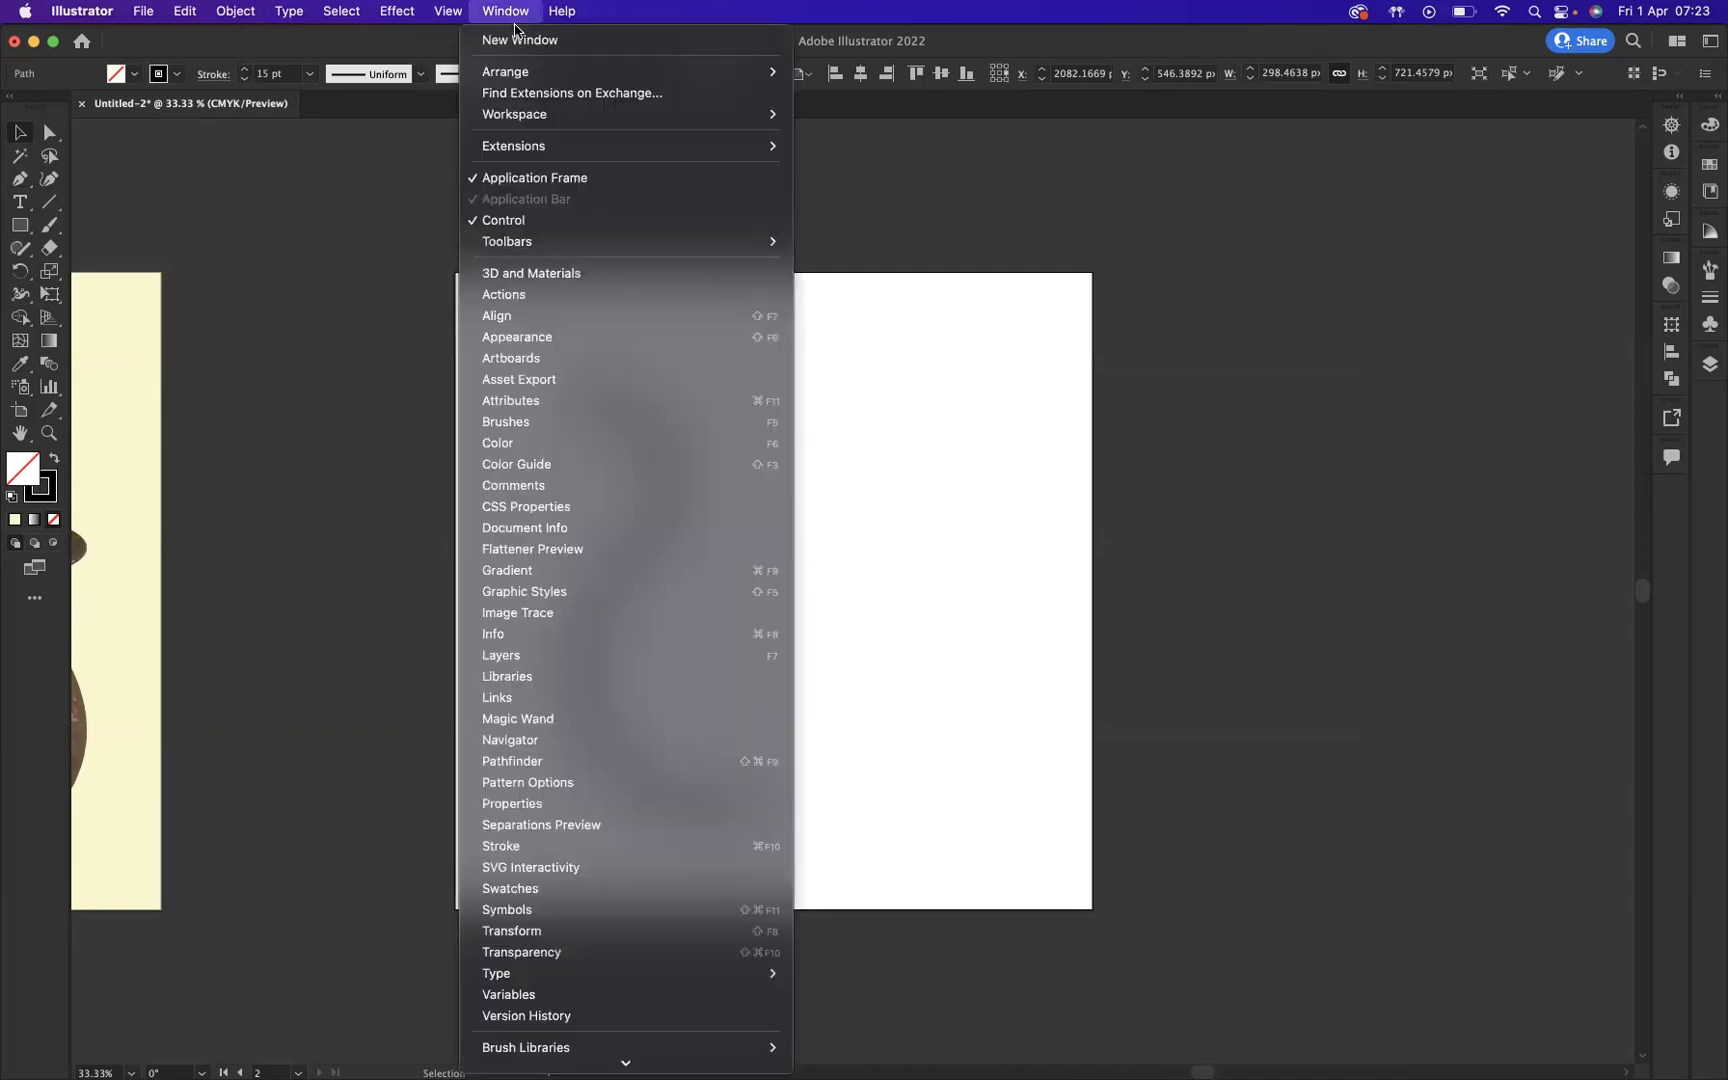
left_click(521, 284)
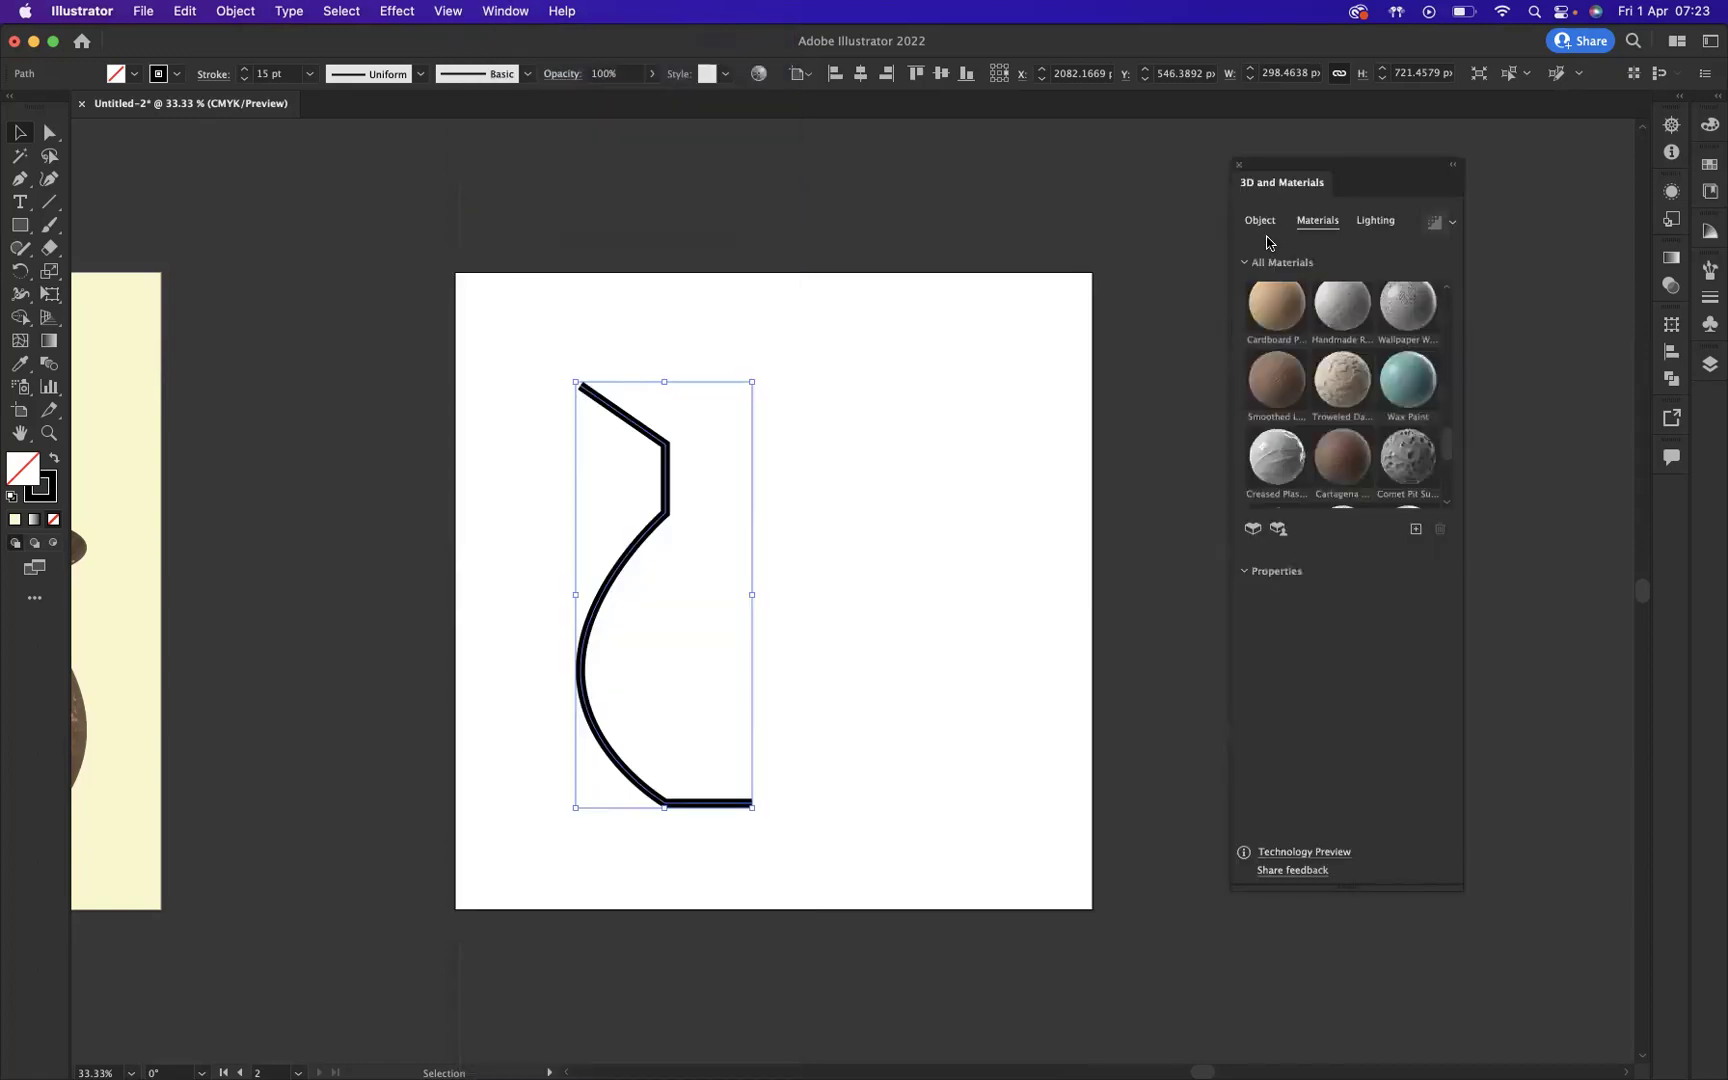
left_click(1264, 224)
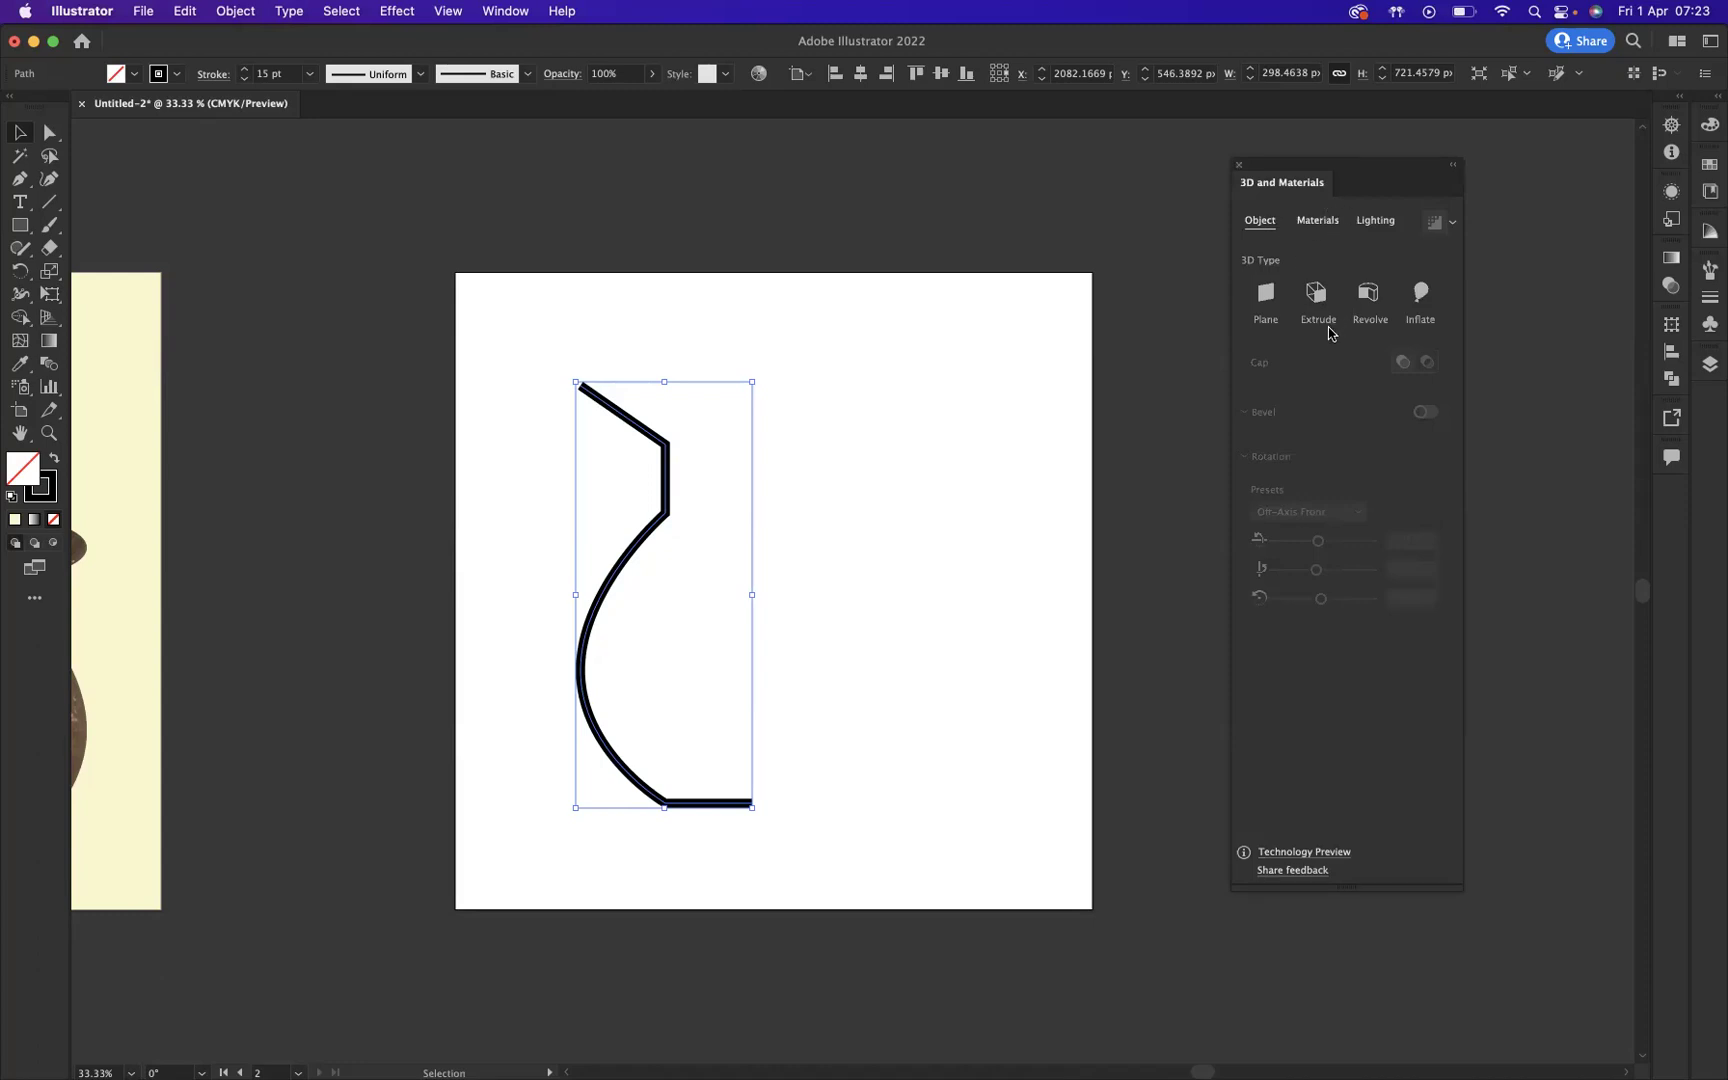
left_click(1316, 294)
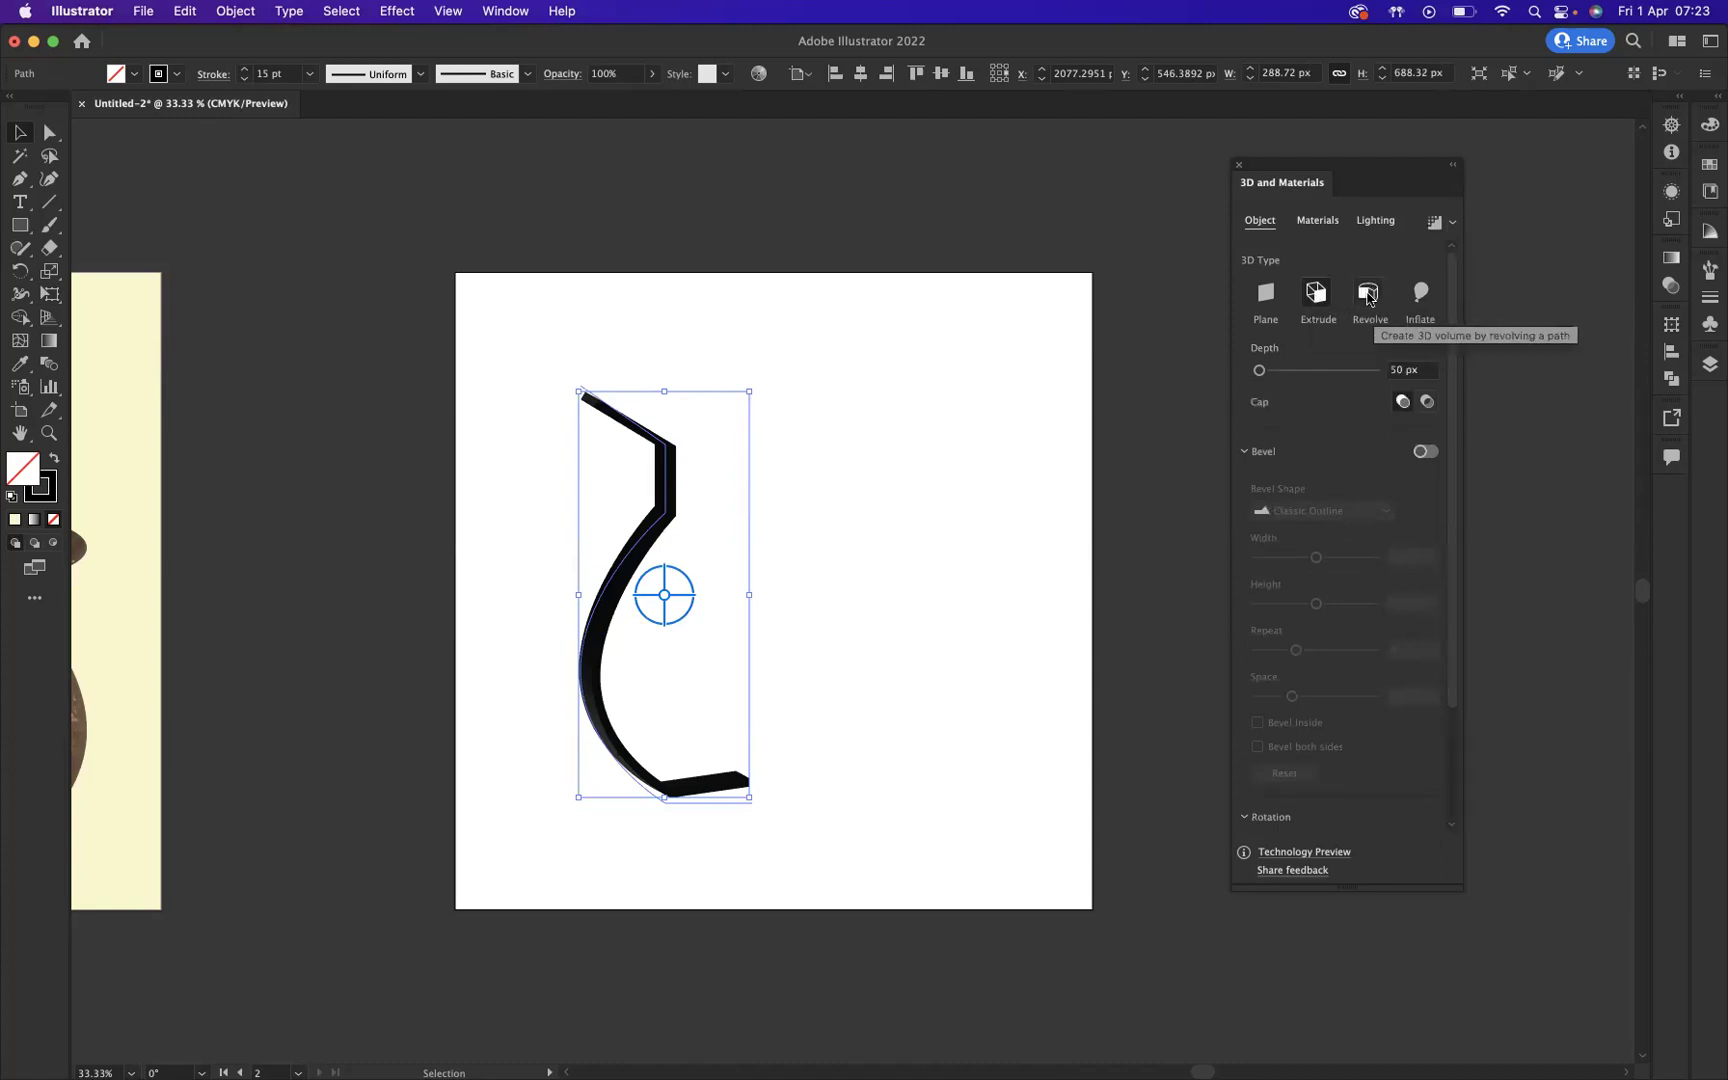
left_click(1369, 296)
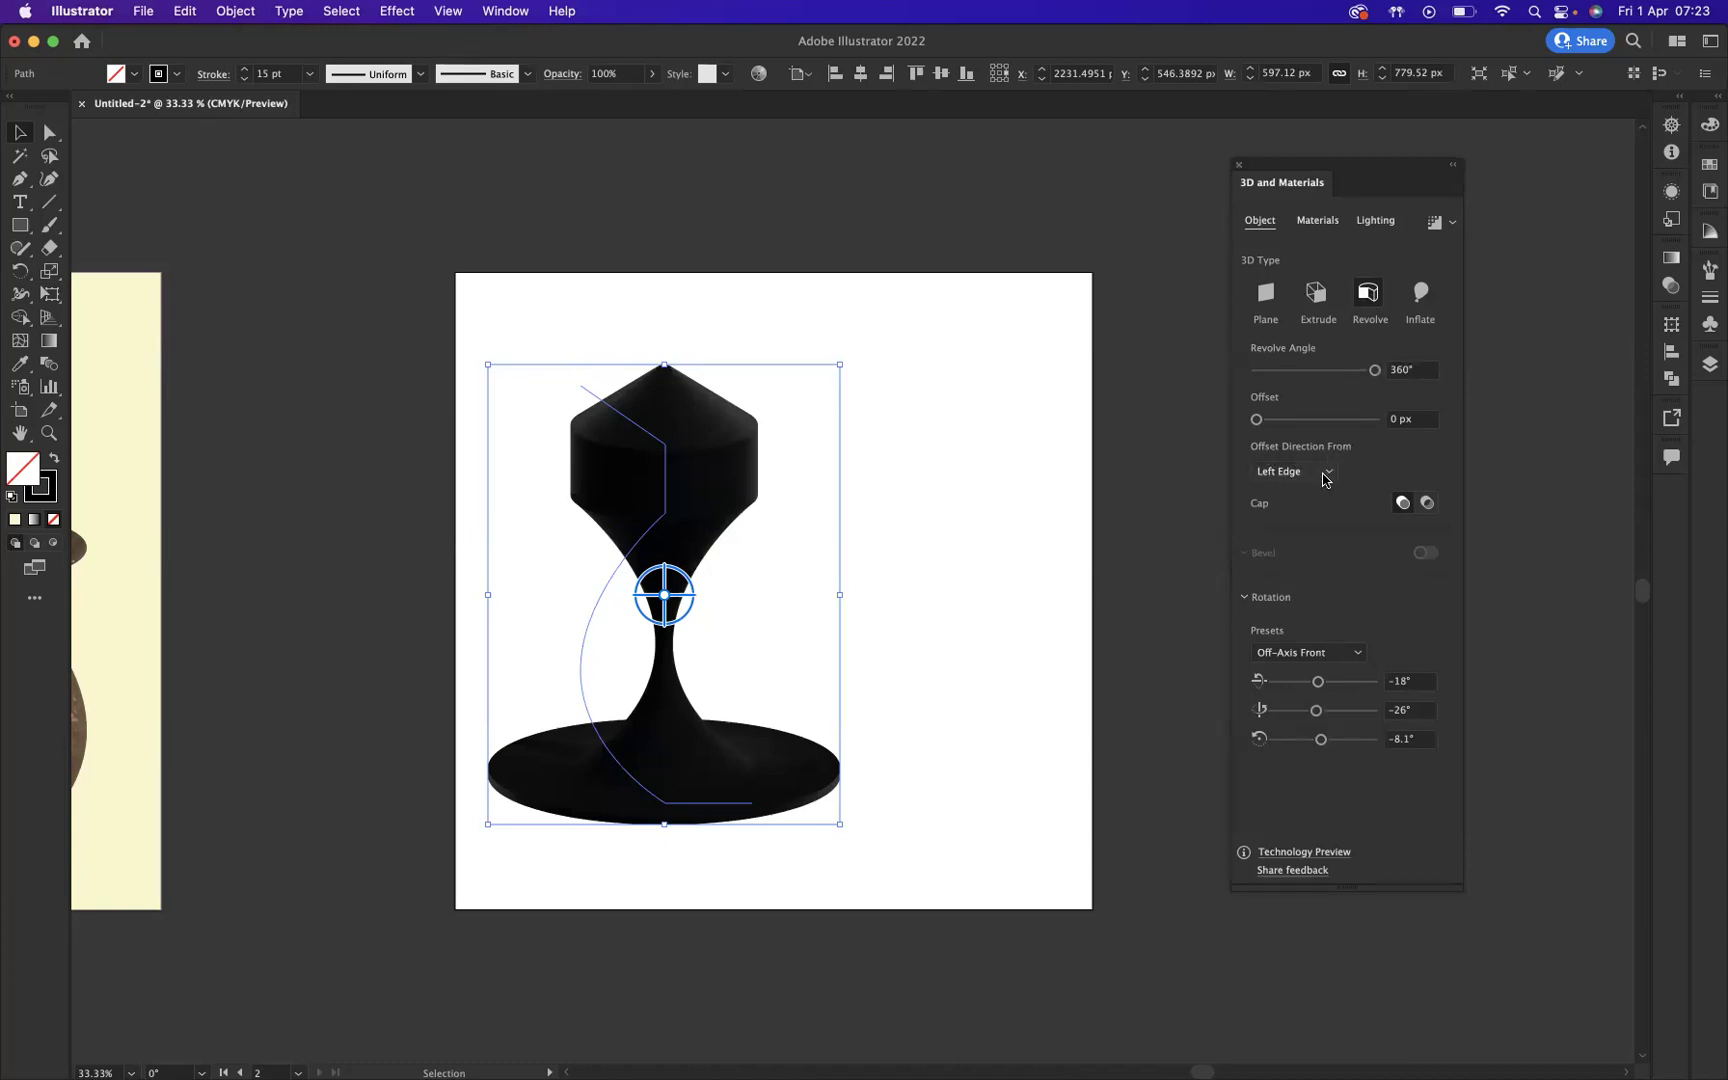
left_click(1319, 474)
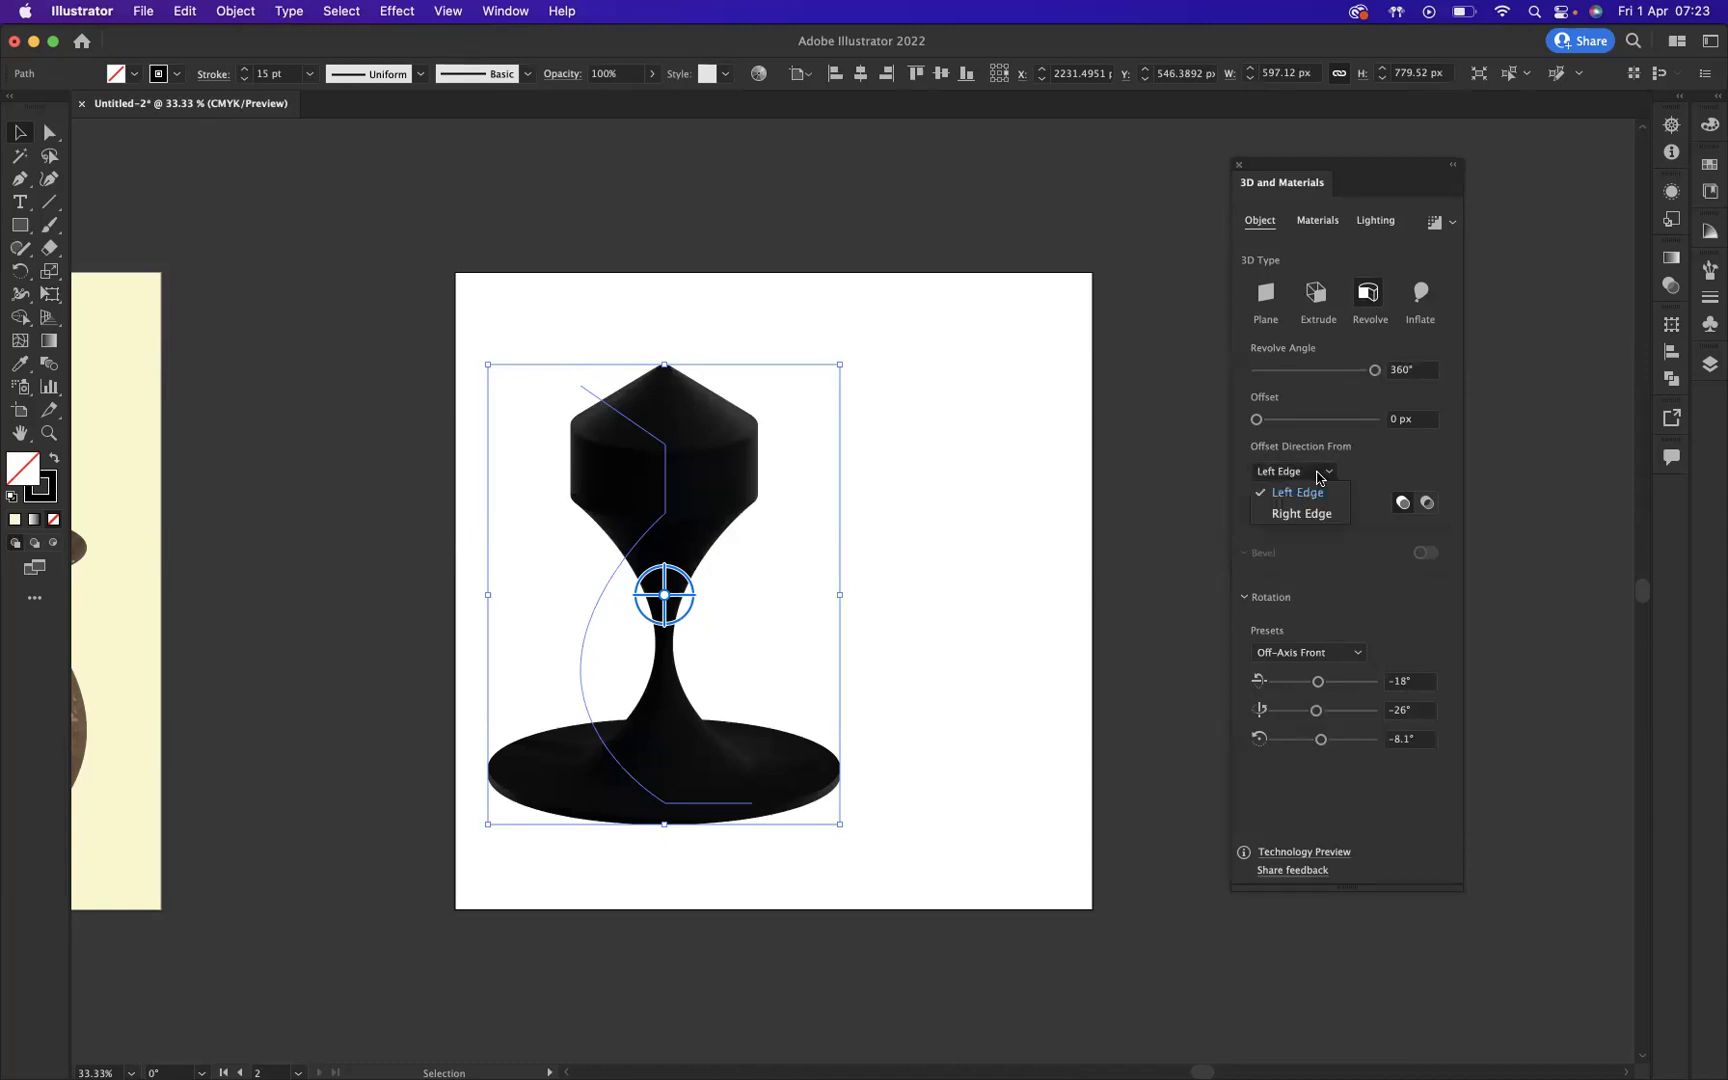
left_click(1310, 515)
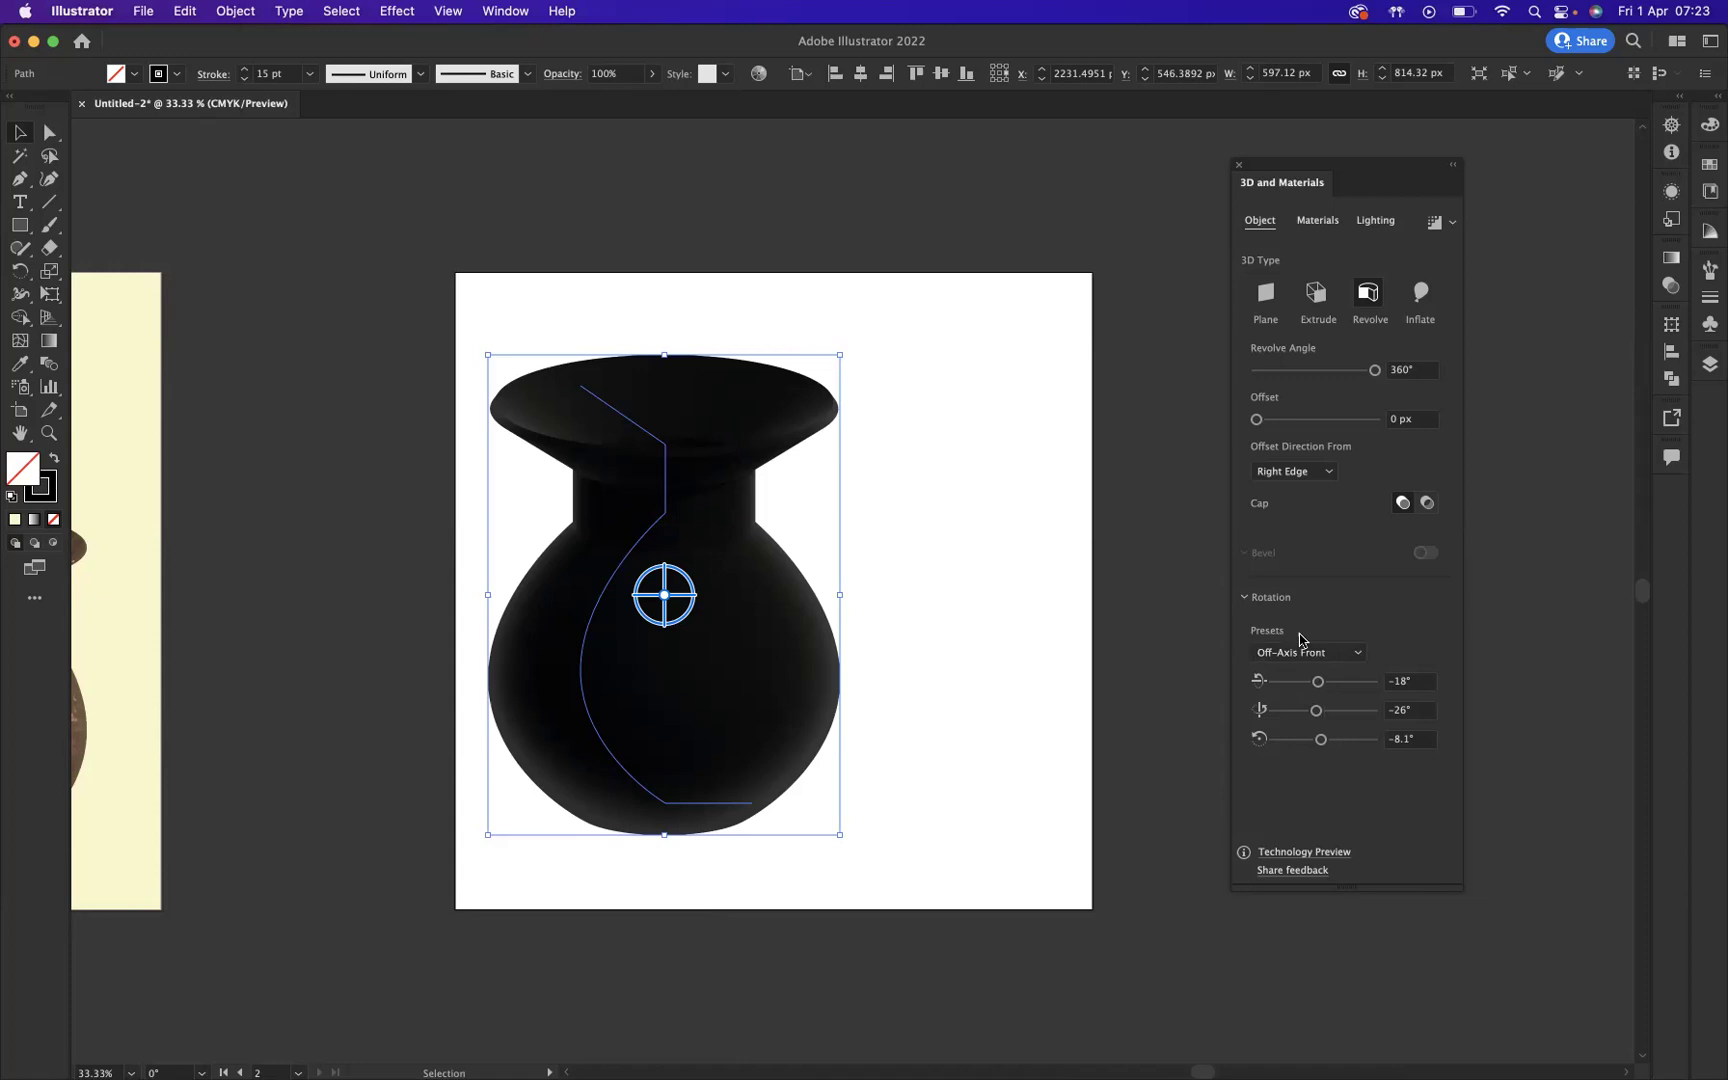
Step: Preview the Isometric Right and Isometric Top rotations, then settle on Off-Axis Front
left_click(1347, 655)
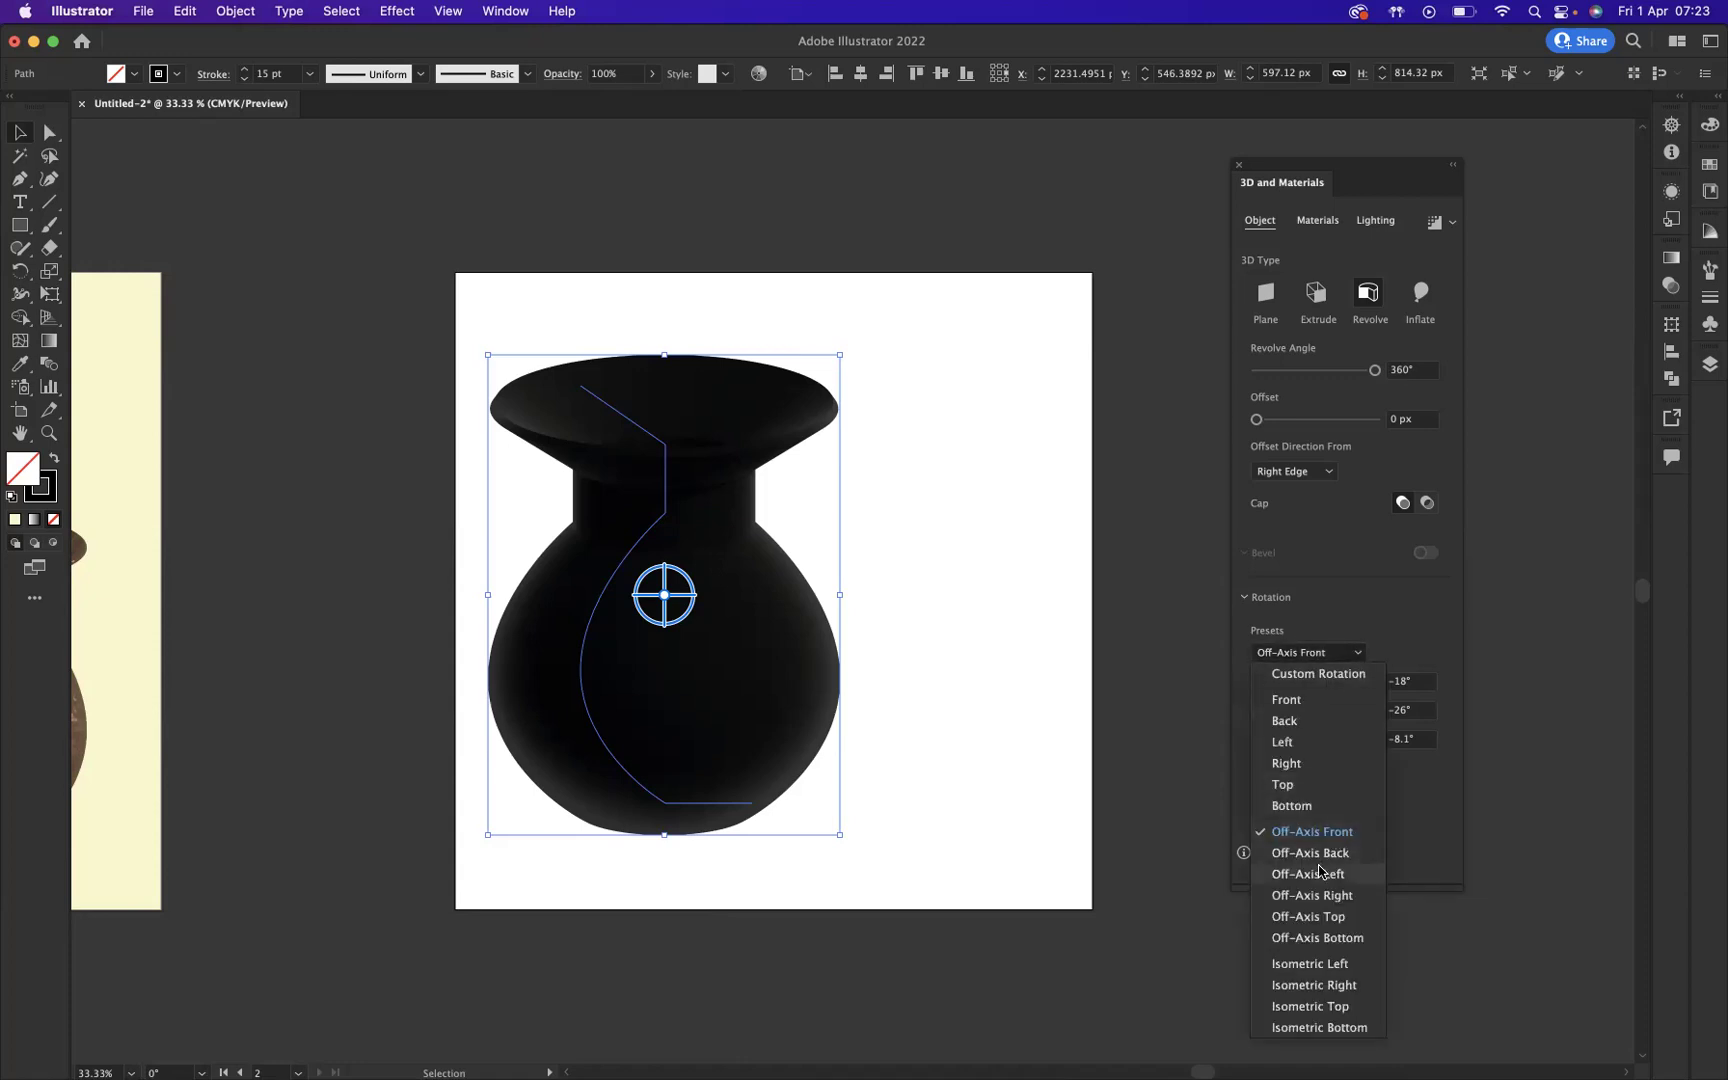
left_click(1313, 985)
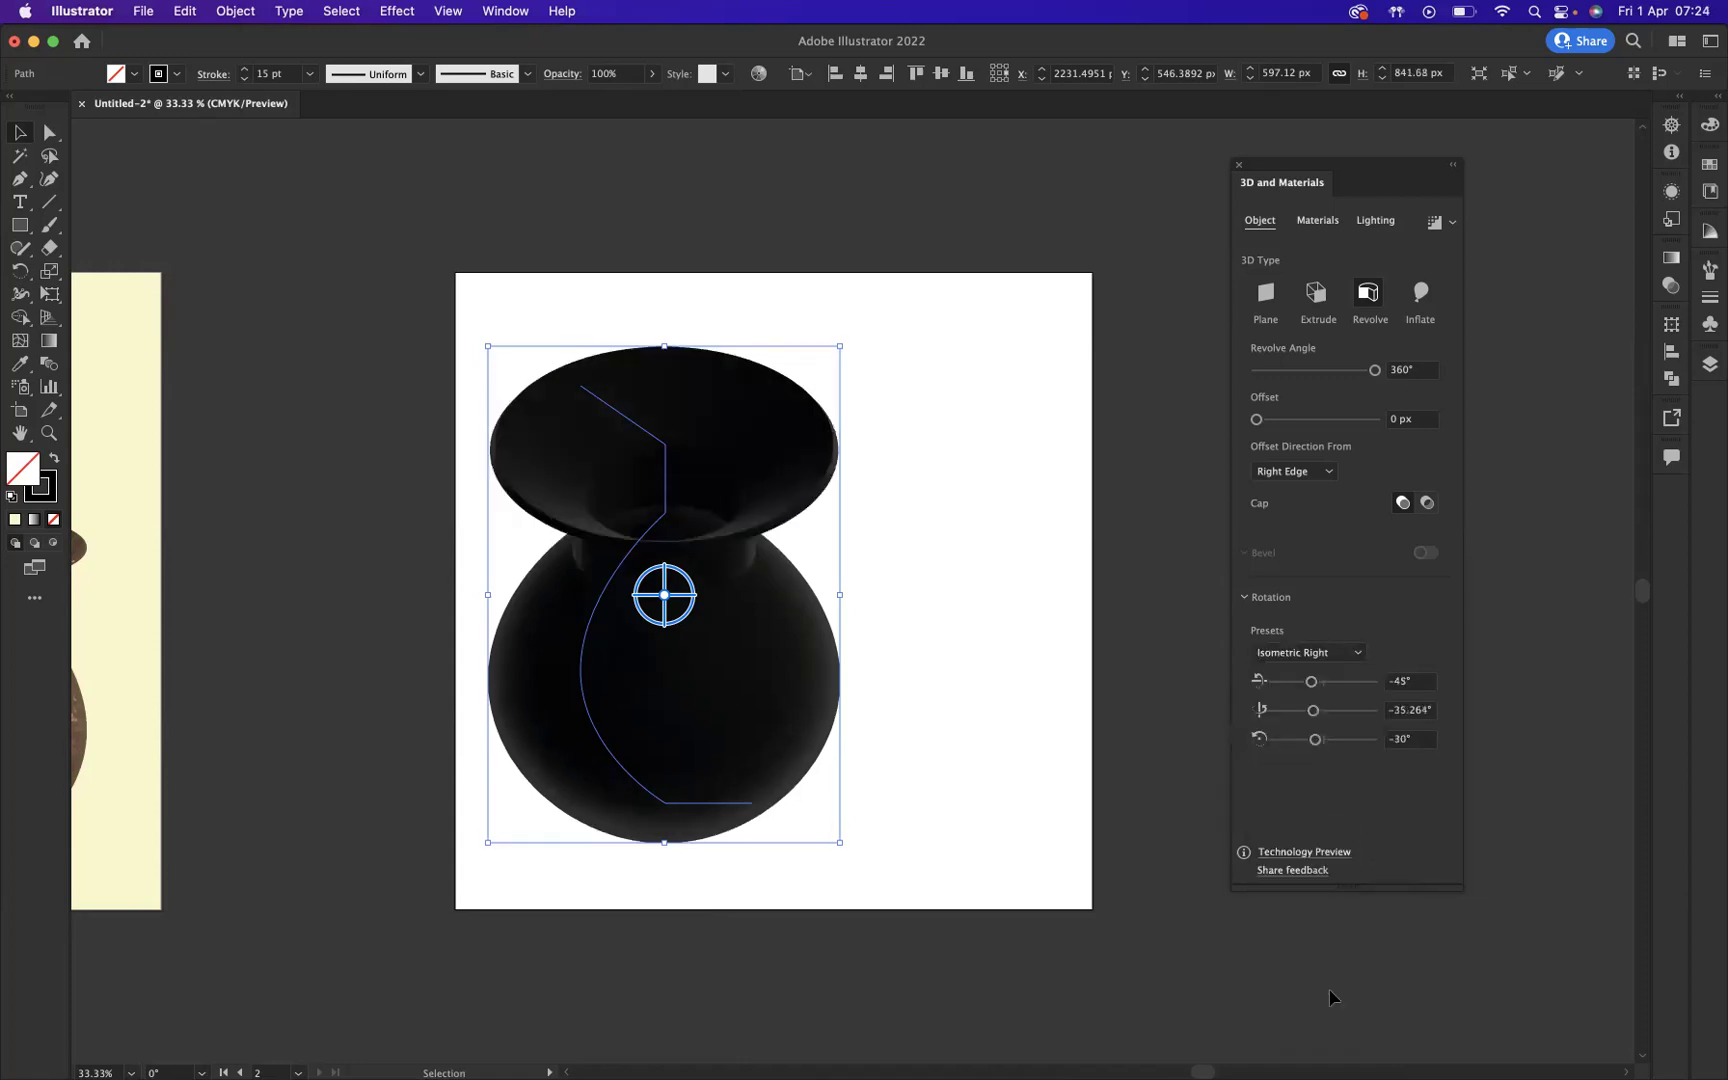
left_click(1306, 656)
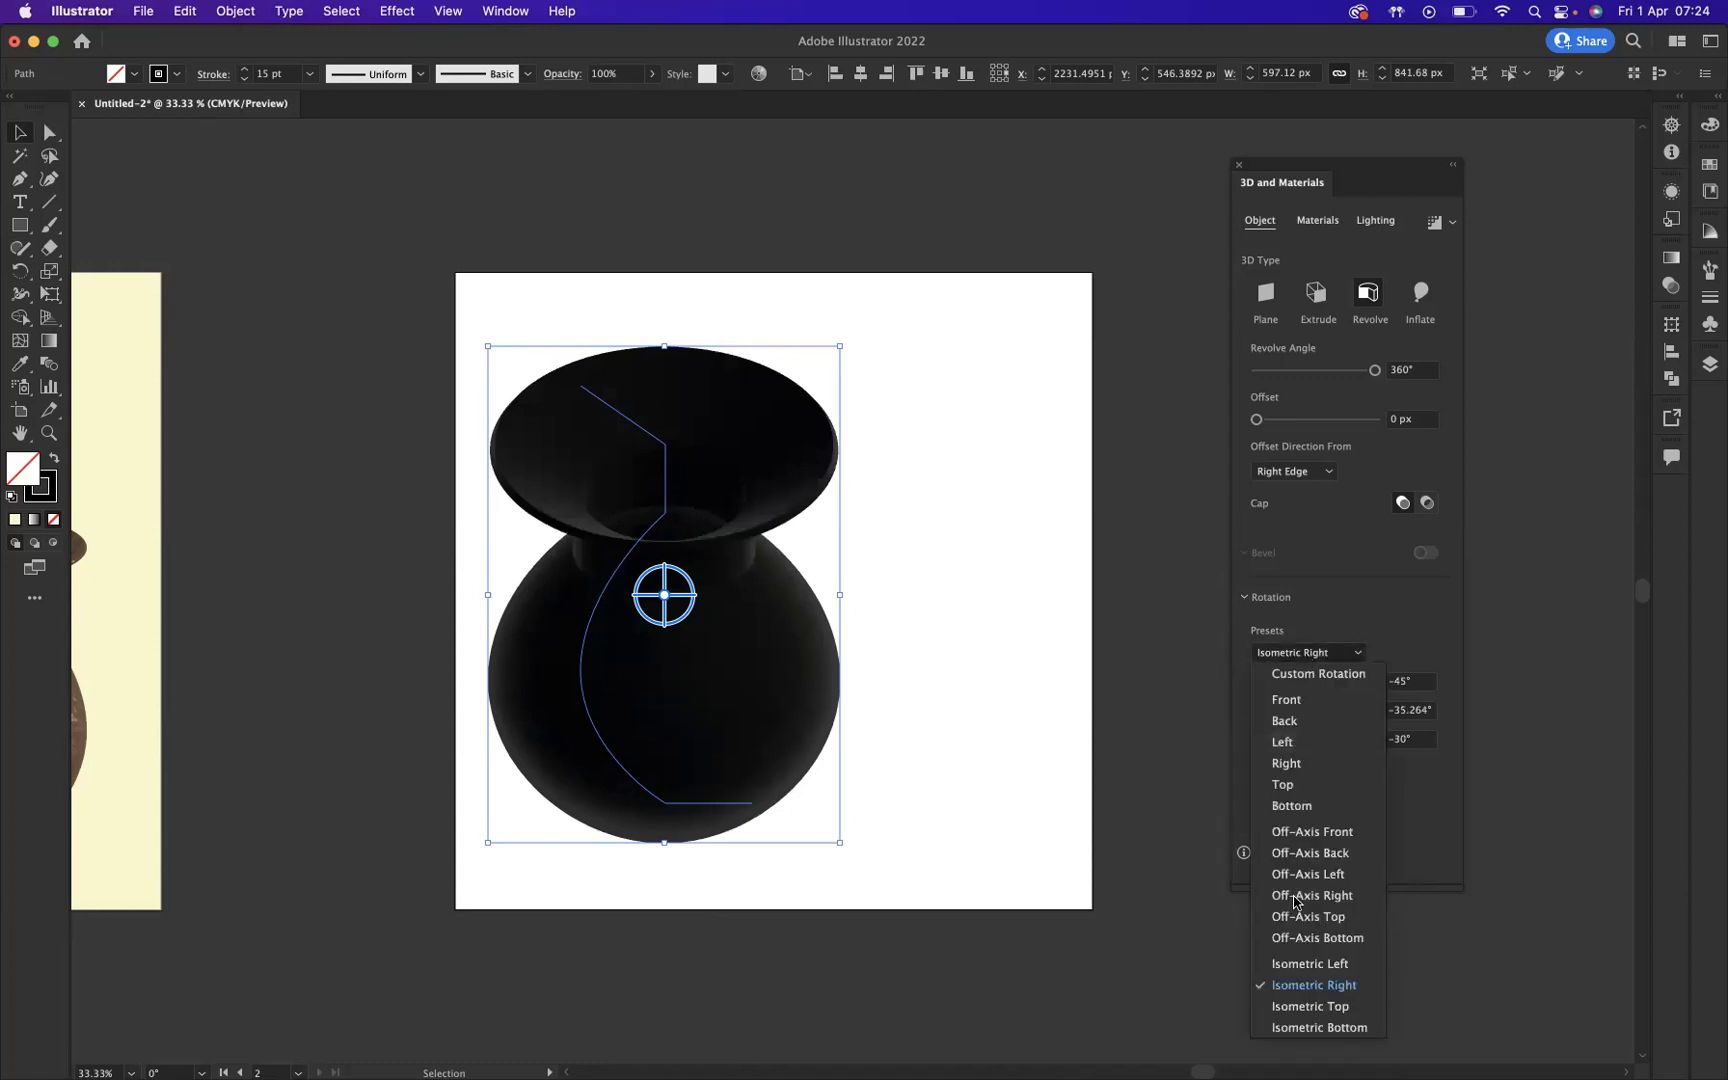
left_click(1310, 1008)
left_click(1344, 658)
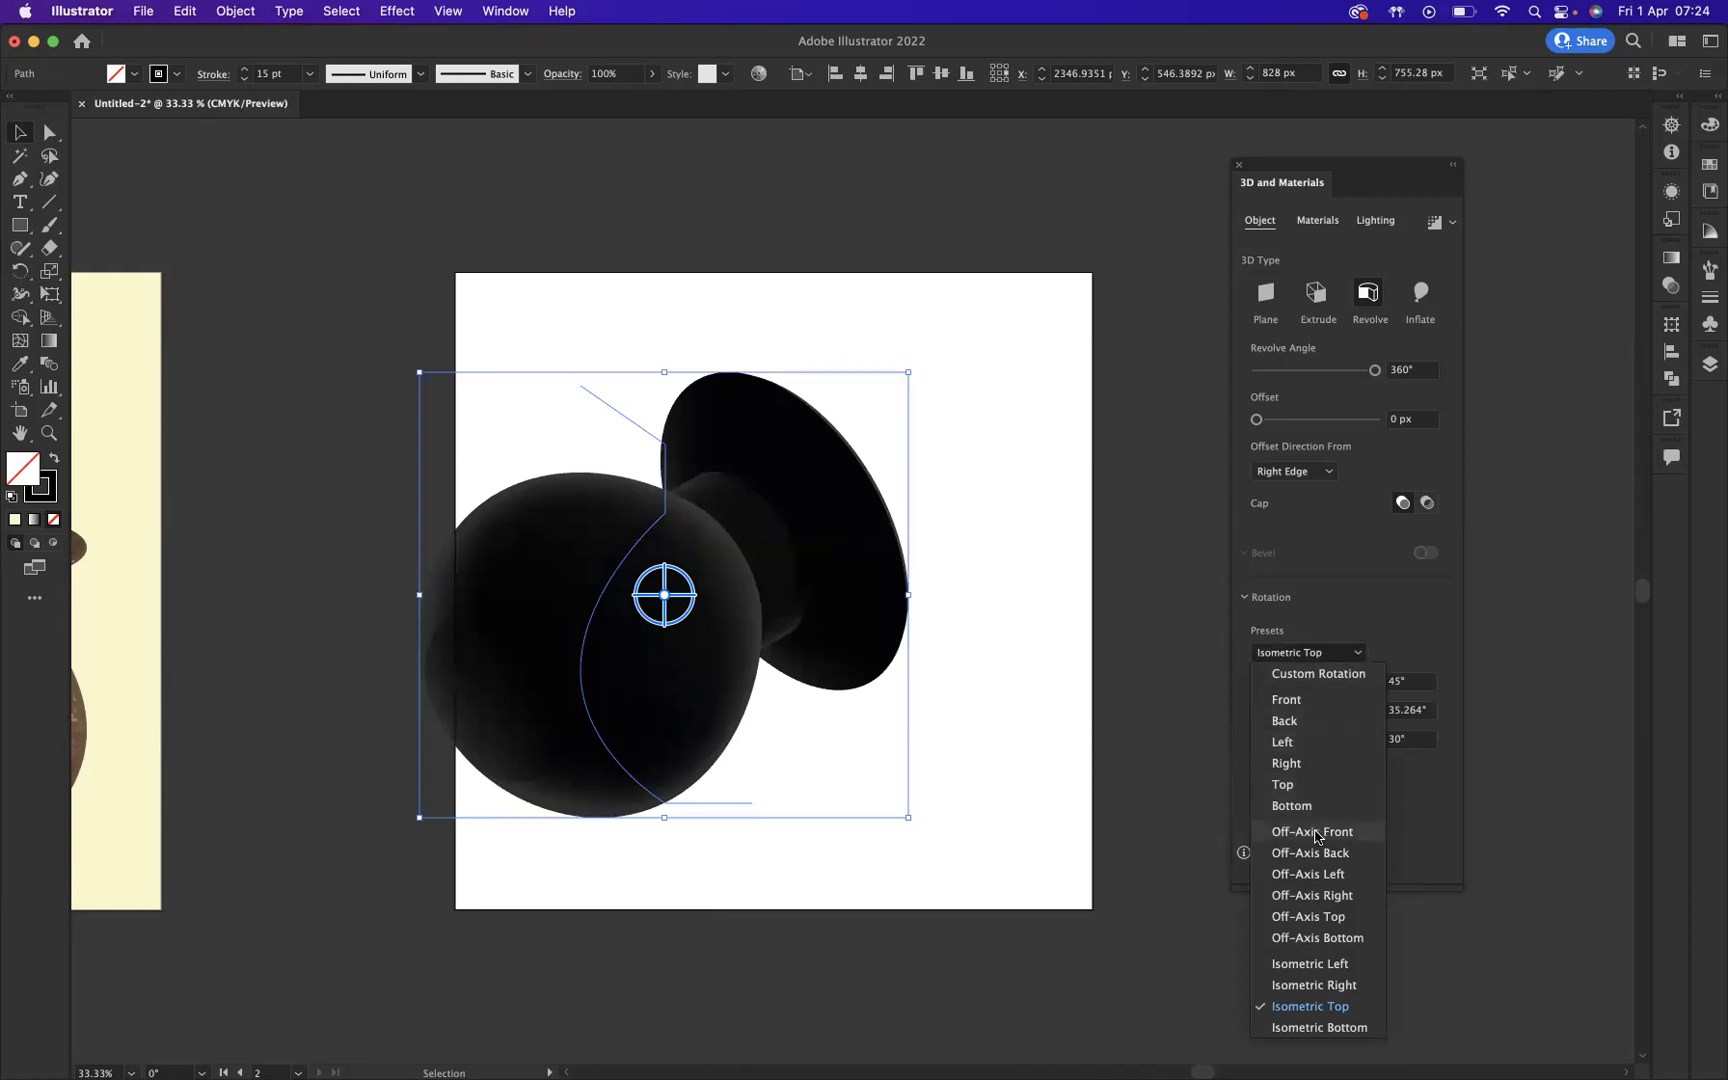
left_click(1313, 833)
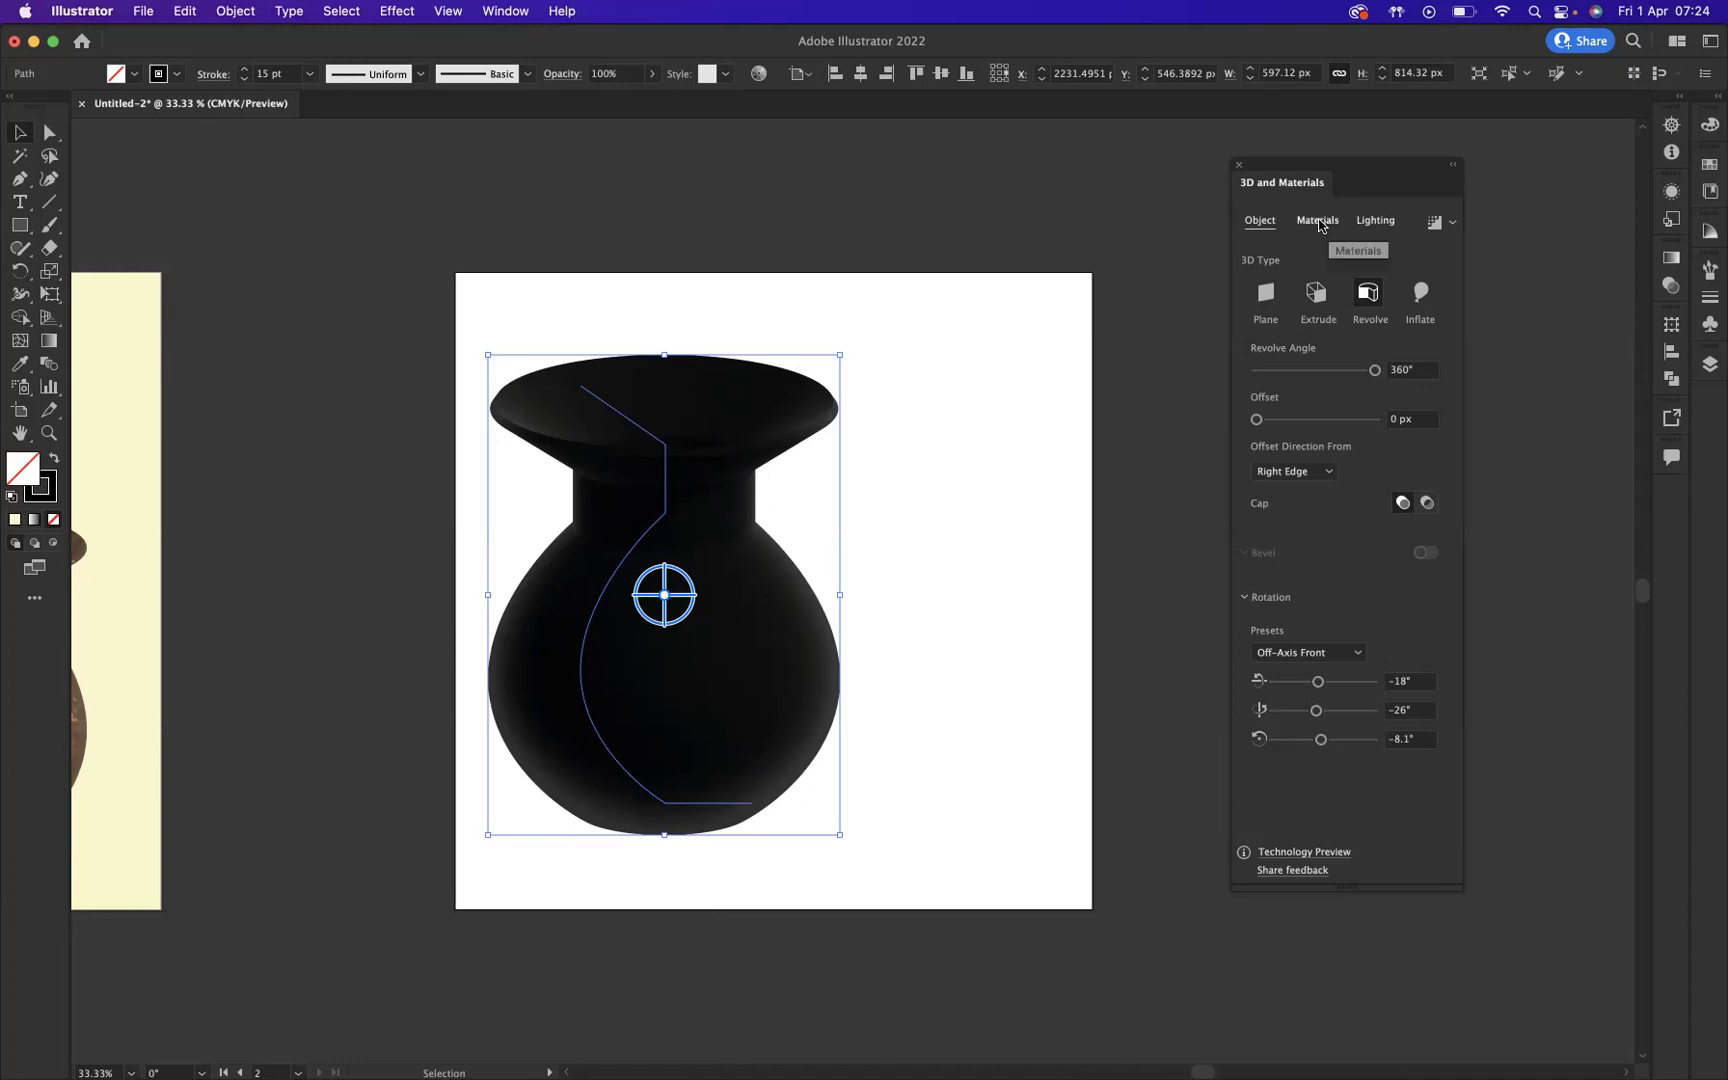
Step: Apply the Marble Paint swatch from All Materials to the revolved vase
left_click(1318, 221)
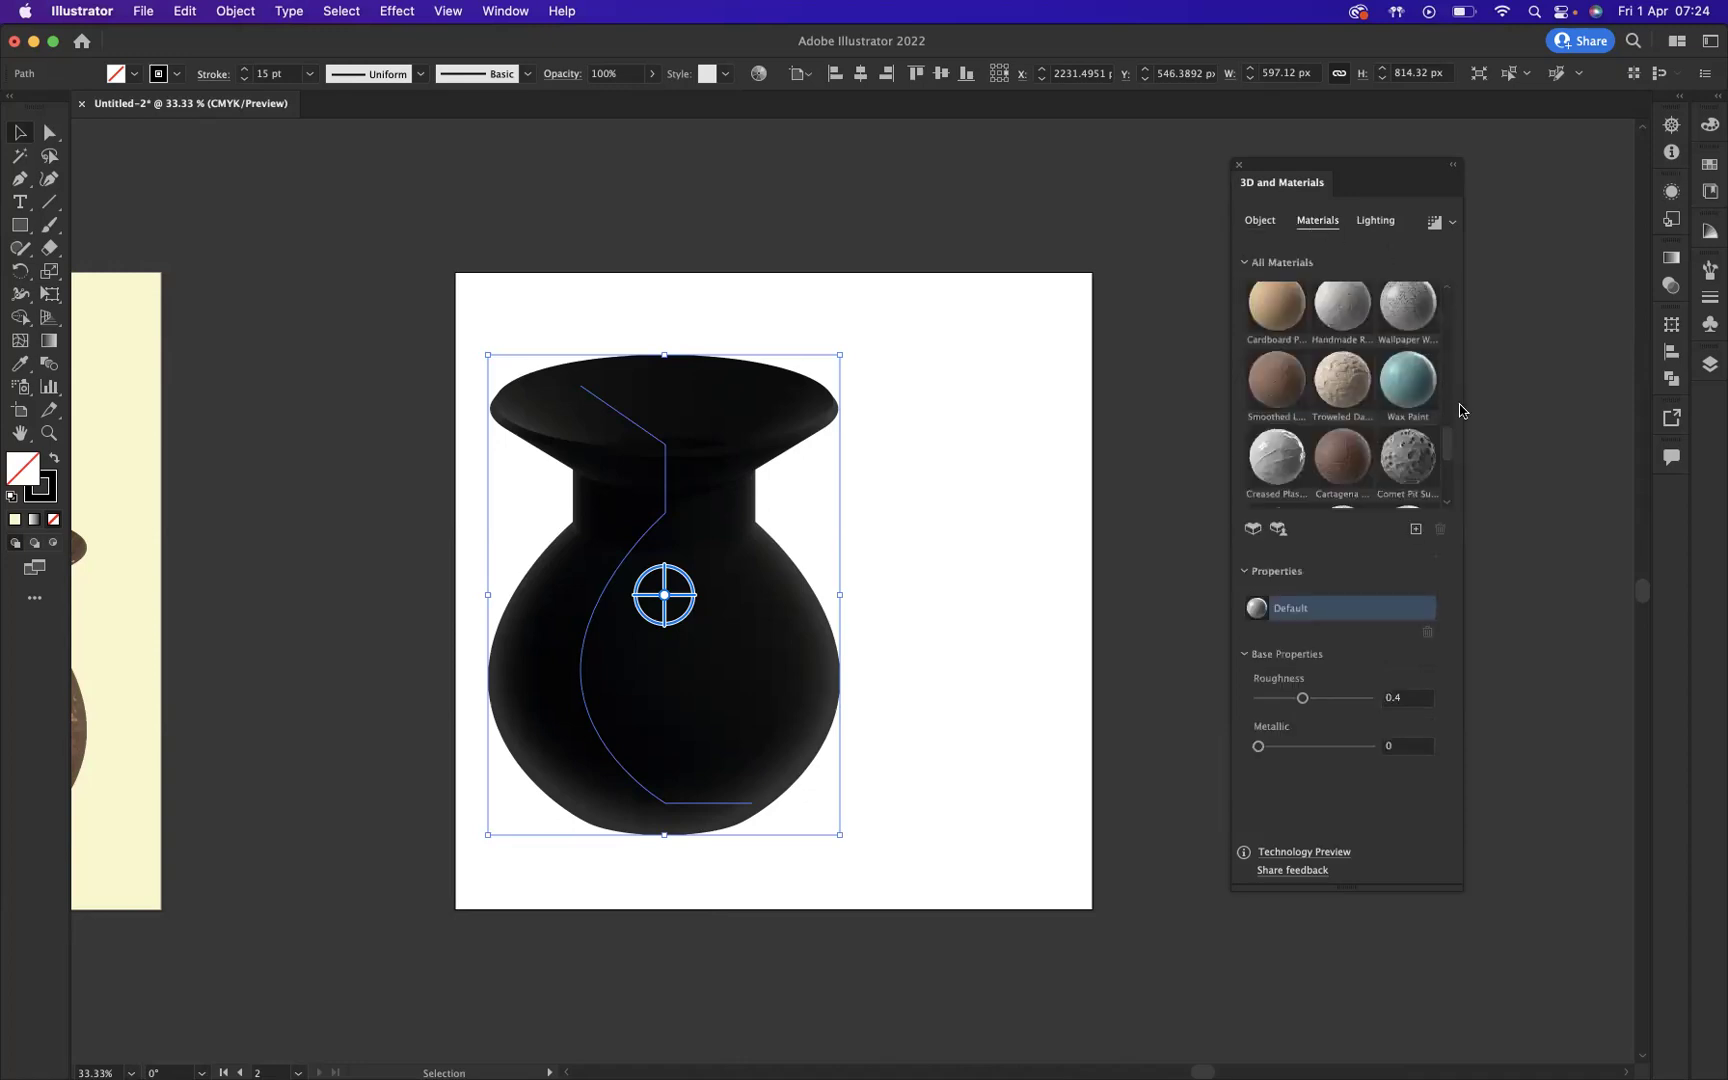
left_click_drag(1450, 445, 1452, 420)
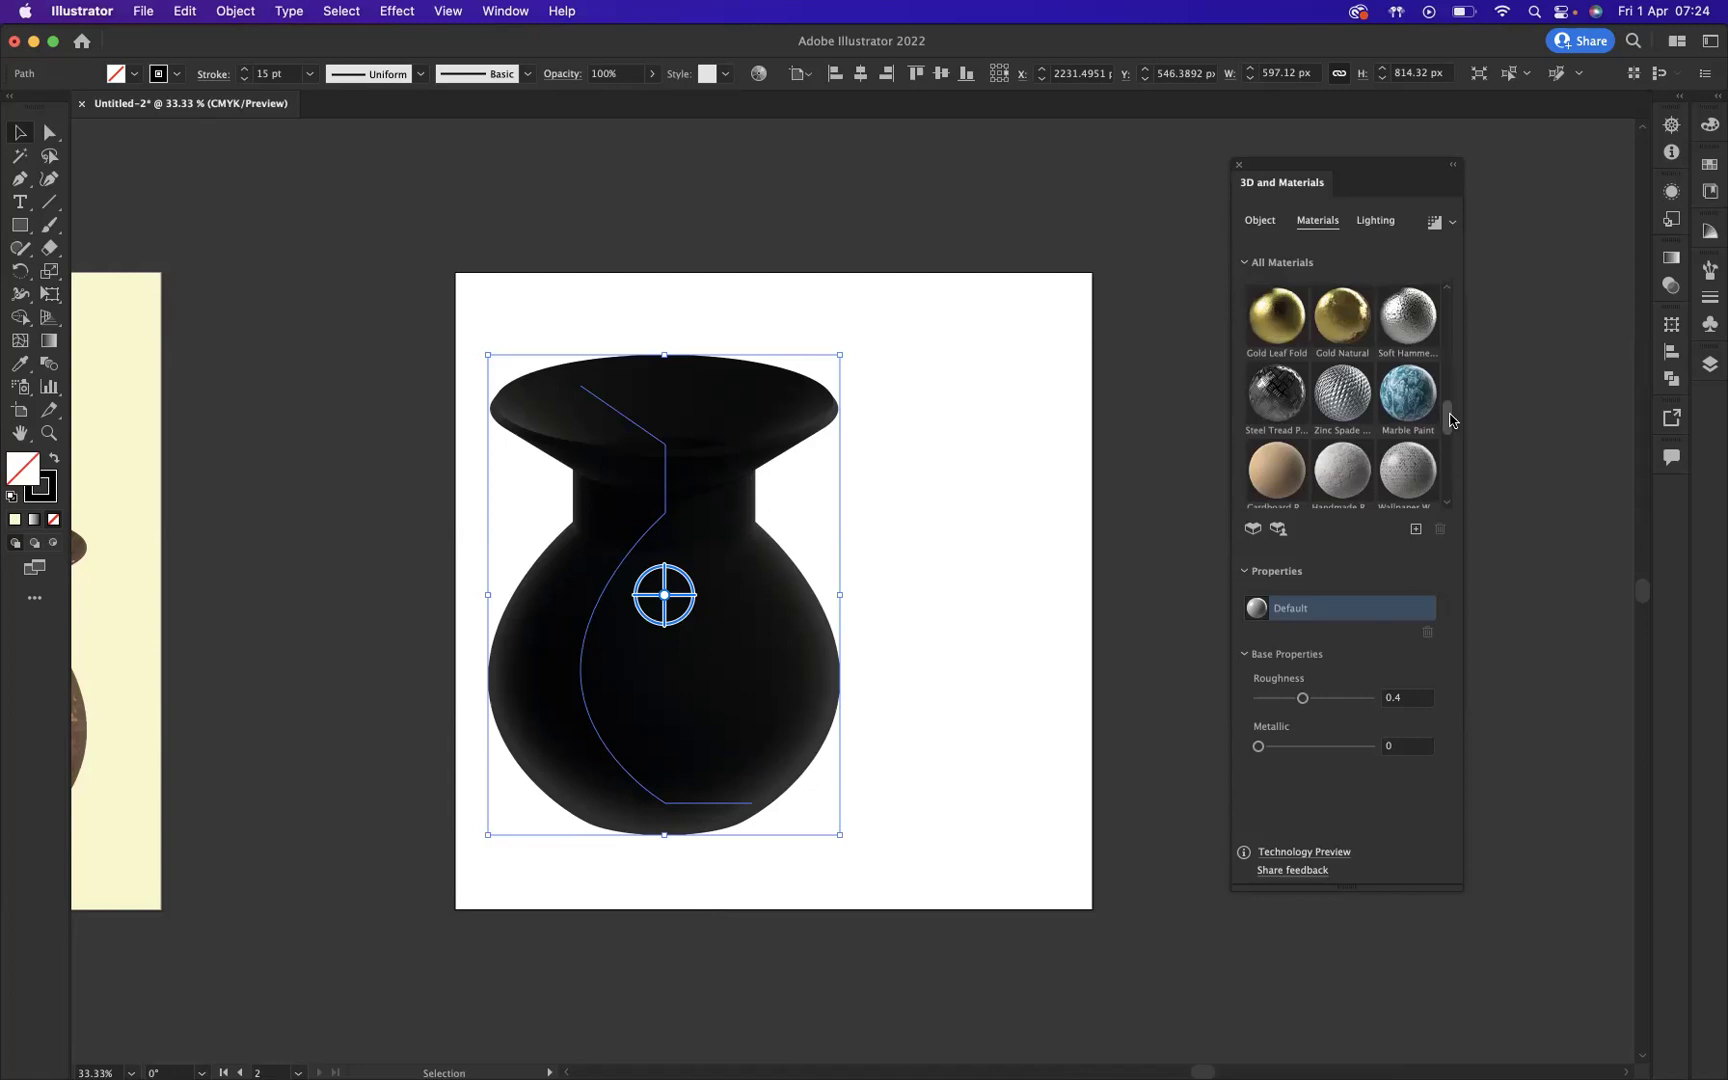
mouse_move(1453, 421)
left_mouse_down()
mouse_move(1450, 305)
mouse_move(1451, 421)
left_mouse_up()
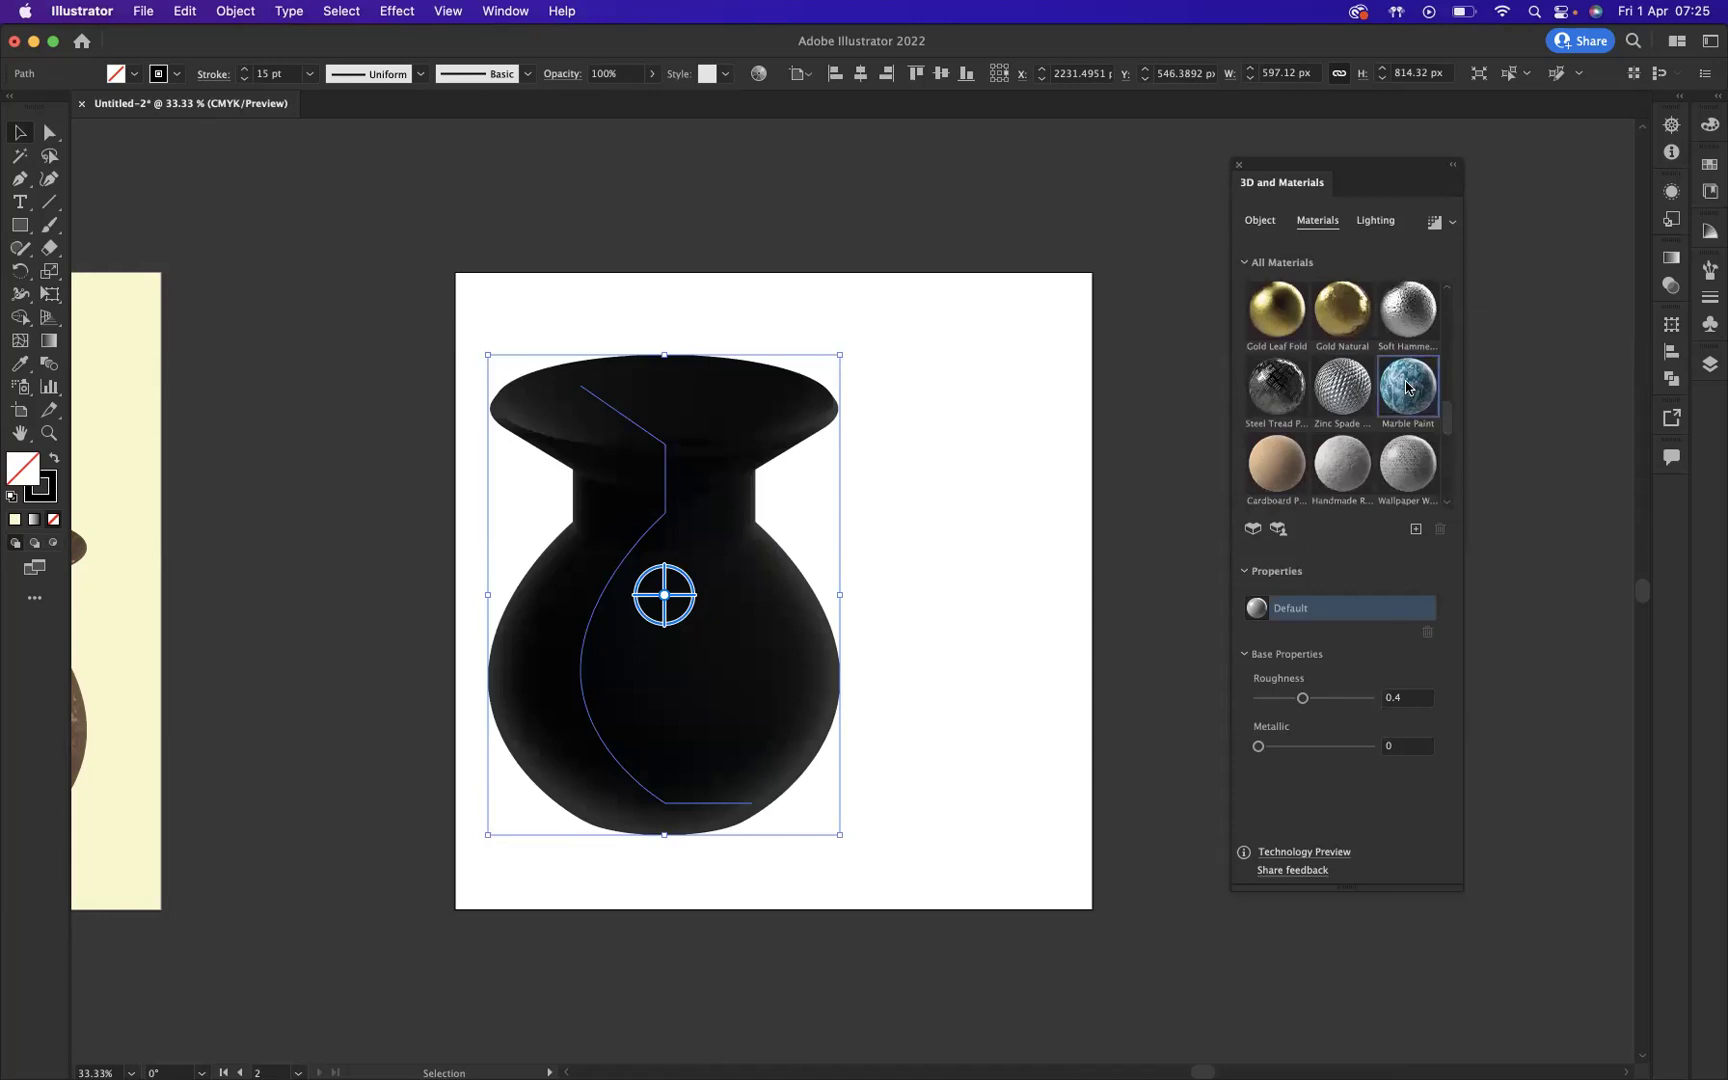
left_click(1407, 388)
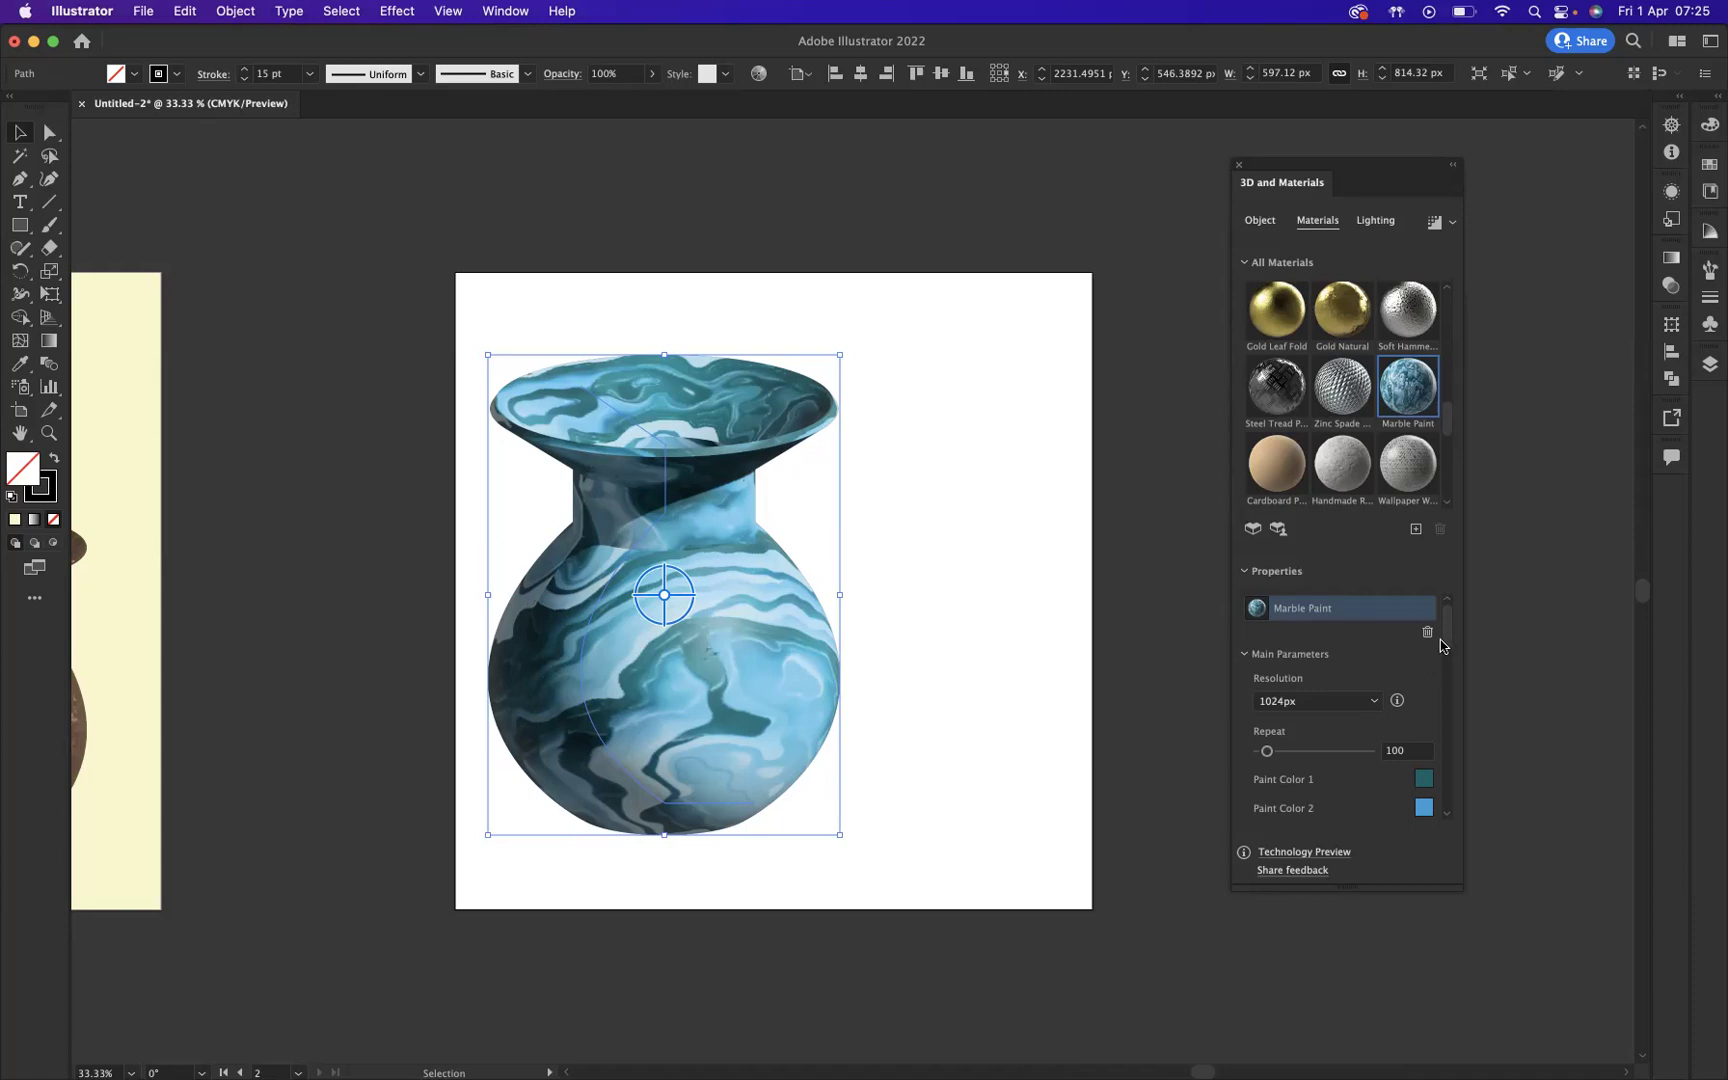
Step: Set Marble Paint's Paint Color 2 to the red hex bf2d34
left_click_drag(1446, 629, 1450, 660)
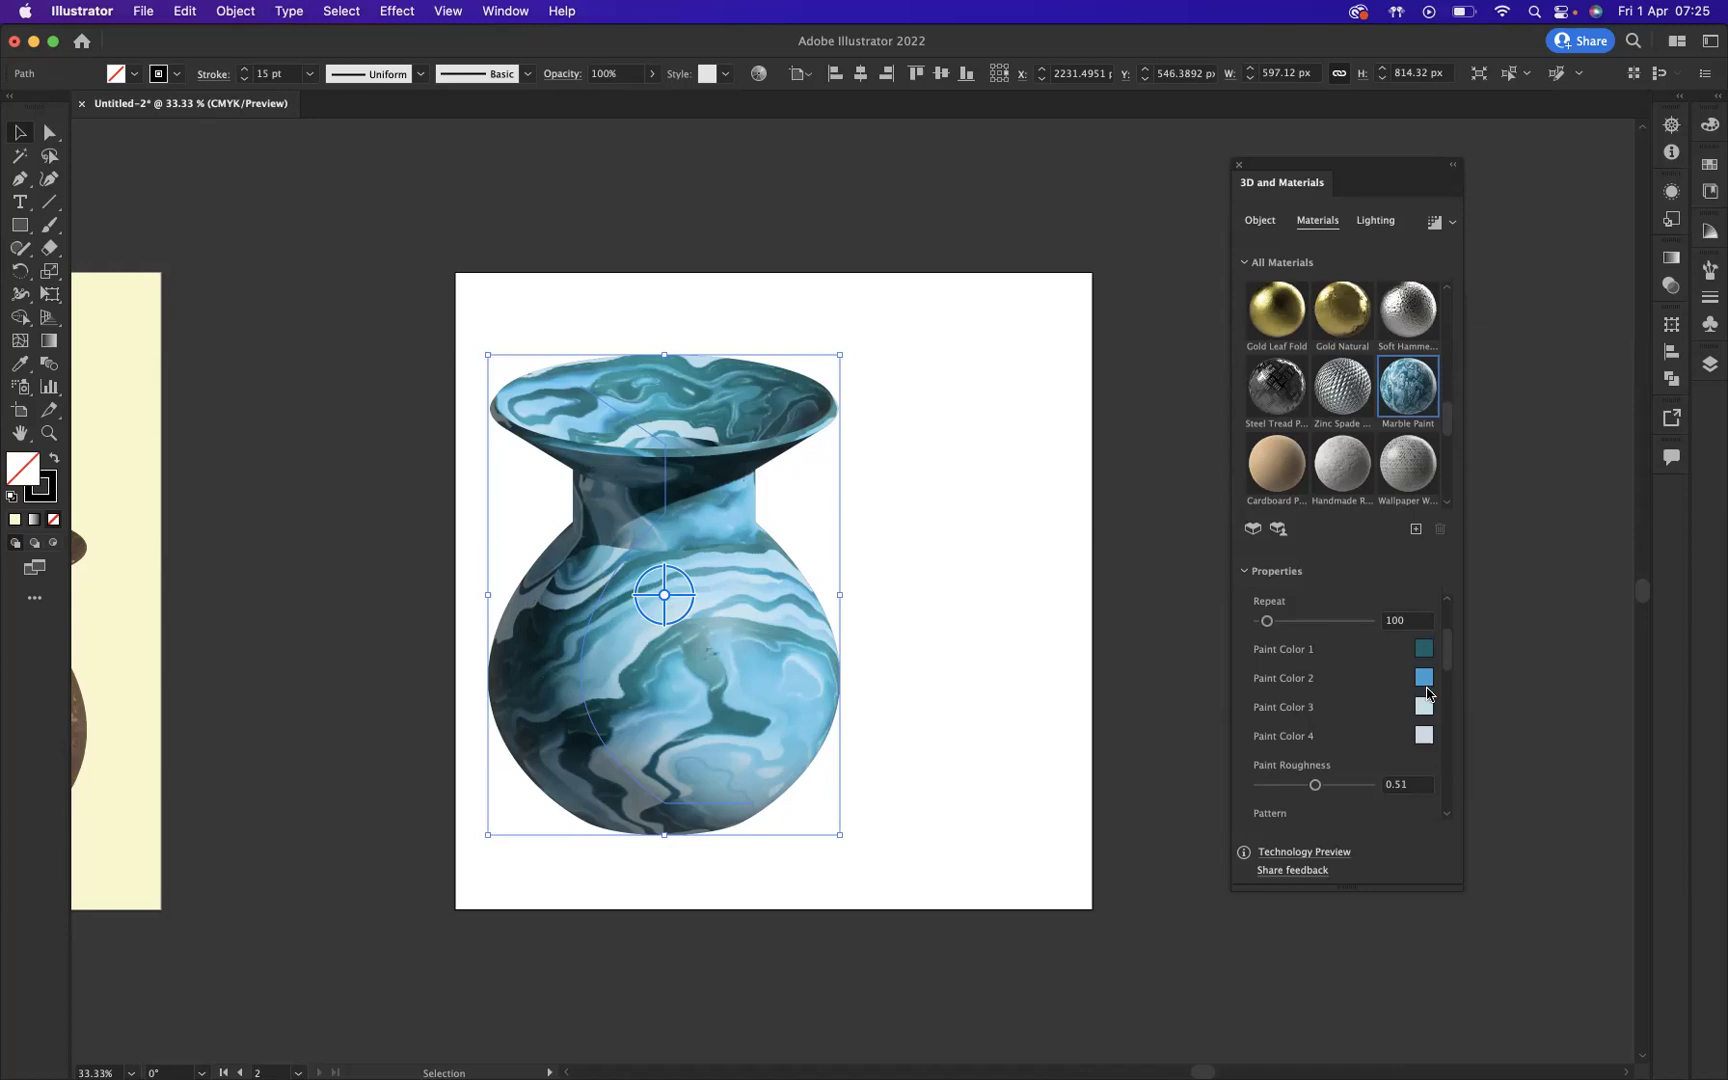
left_click(1425, 680)
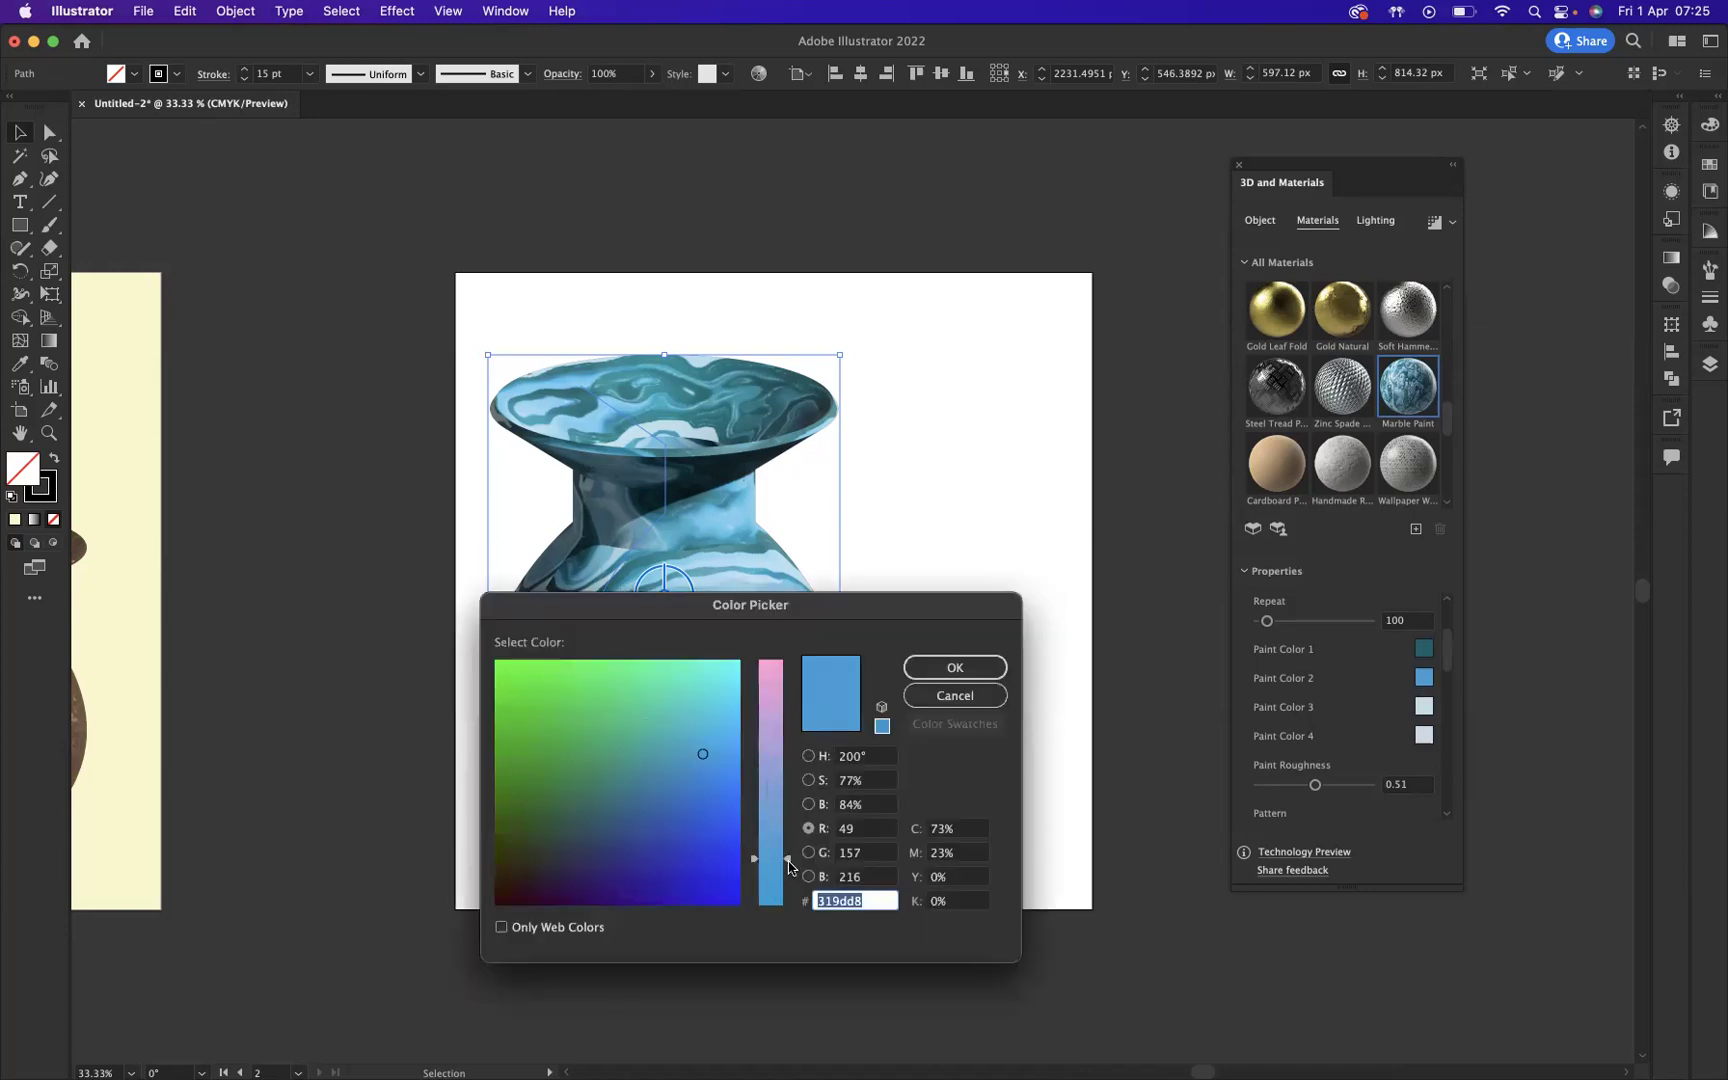
type("bf3557")
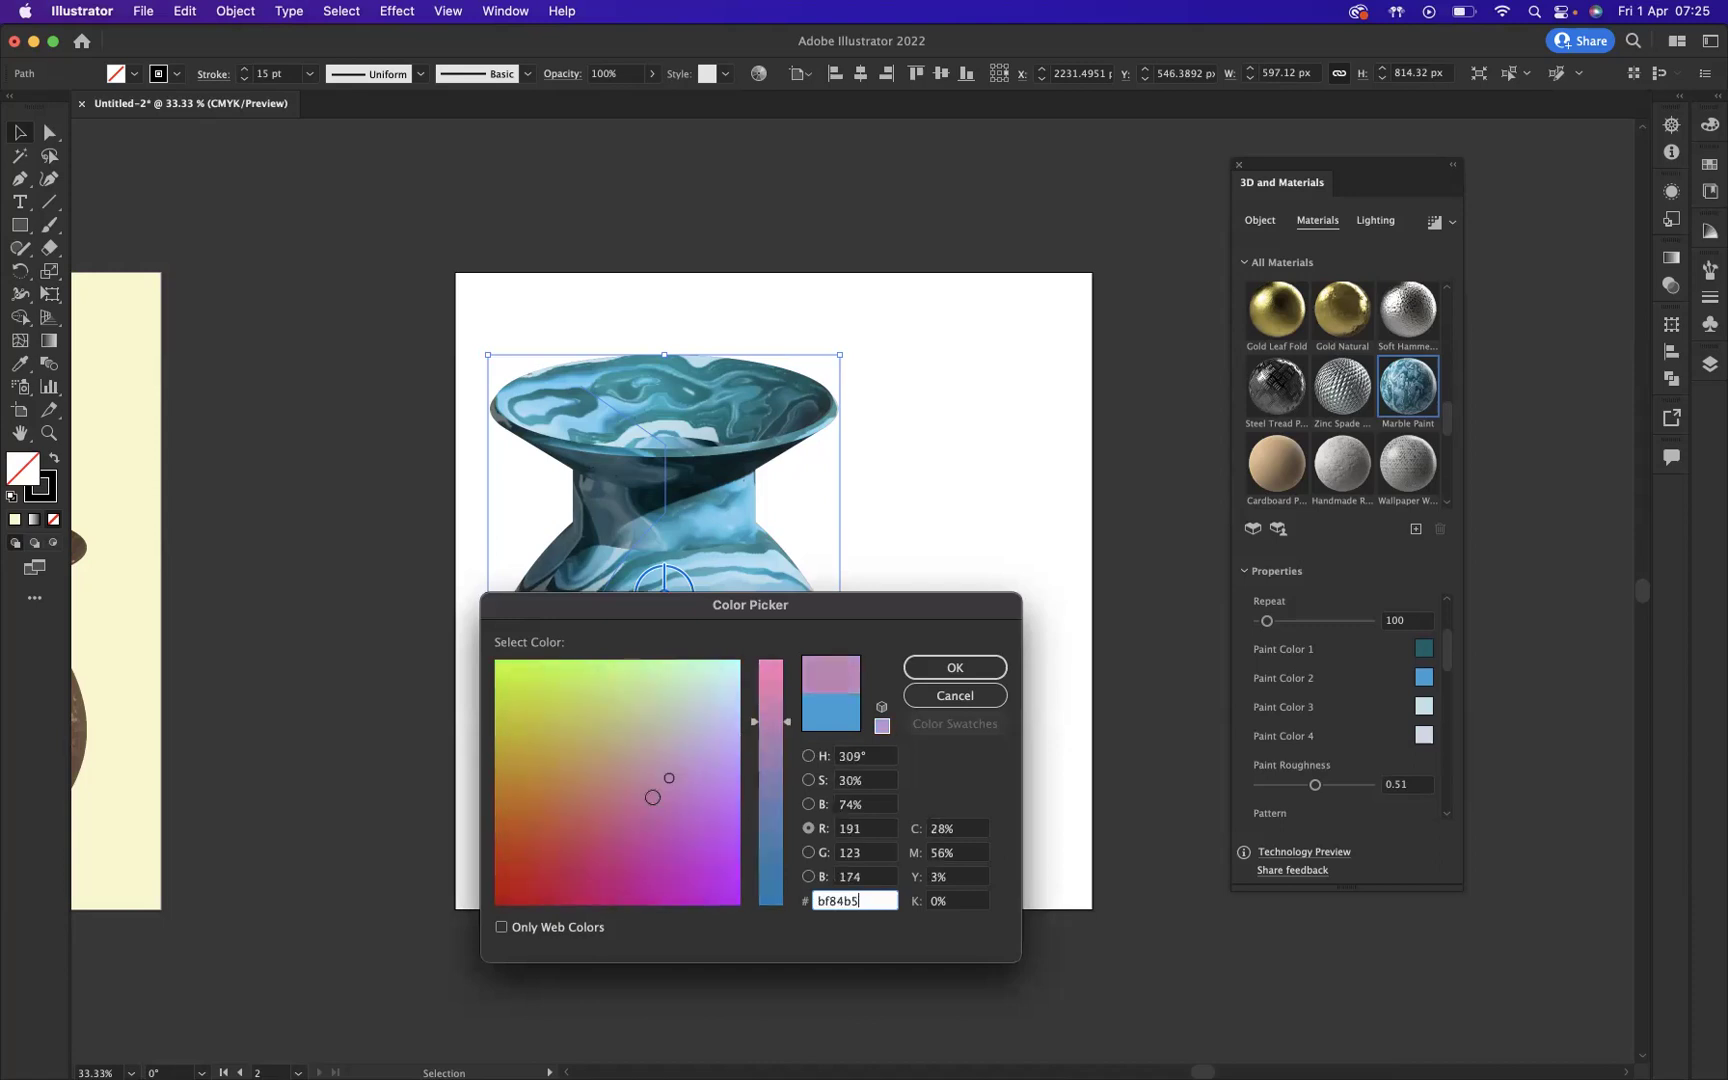
key("BackSpace")
key("BackSpace")
key("BackSpace")
key("BackSpace")
type("2d34")
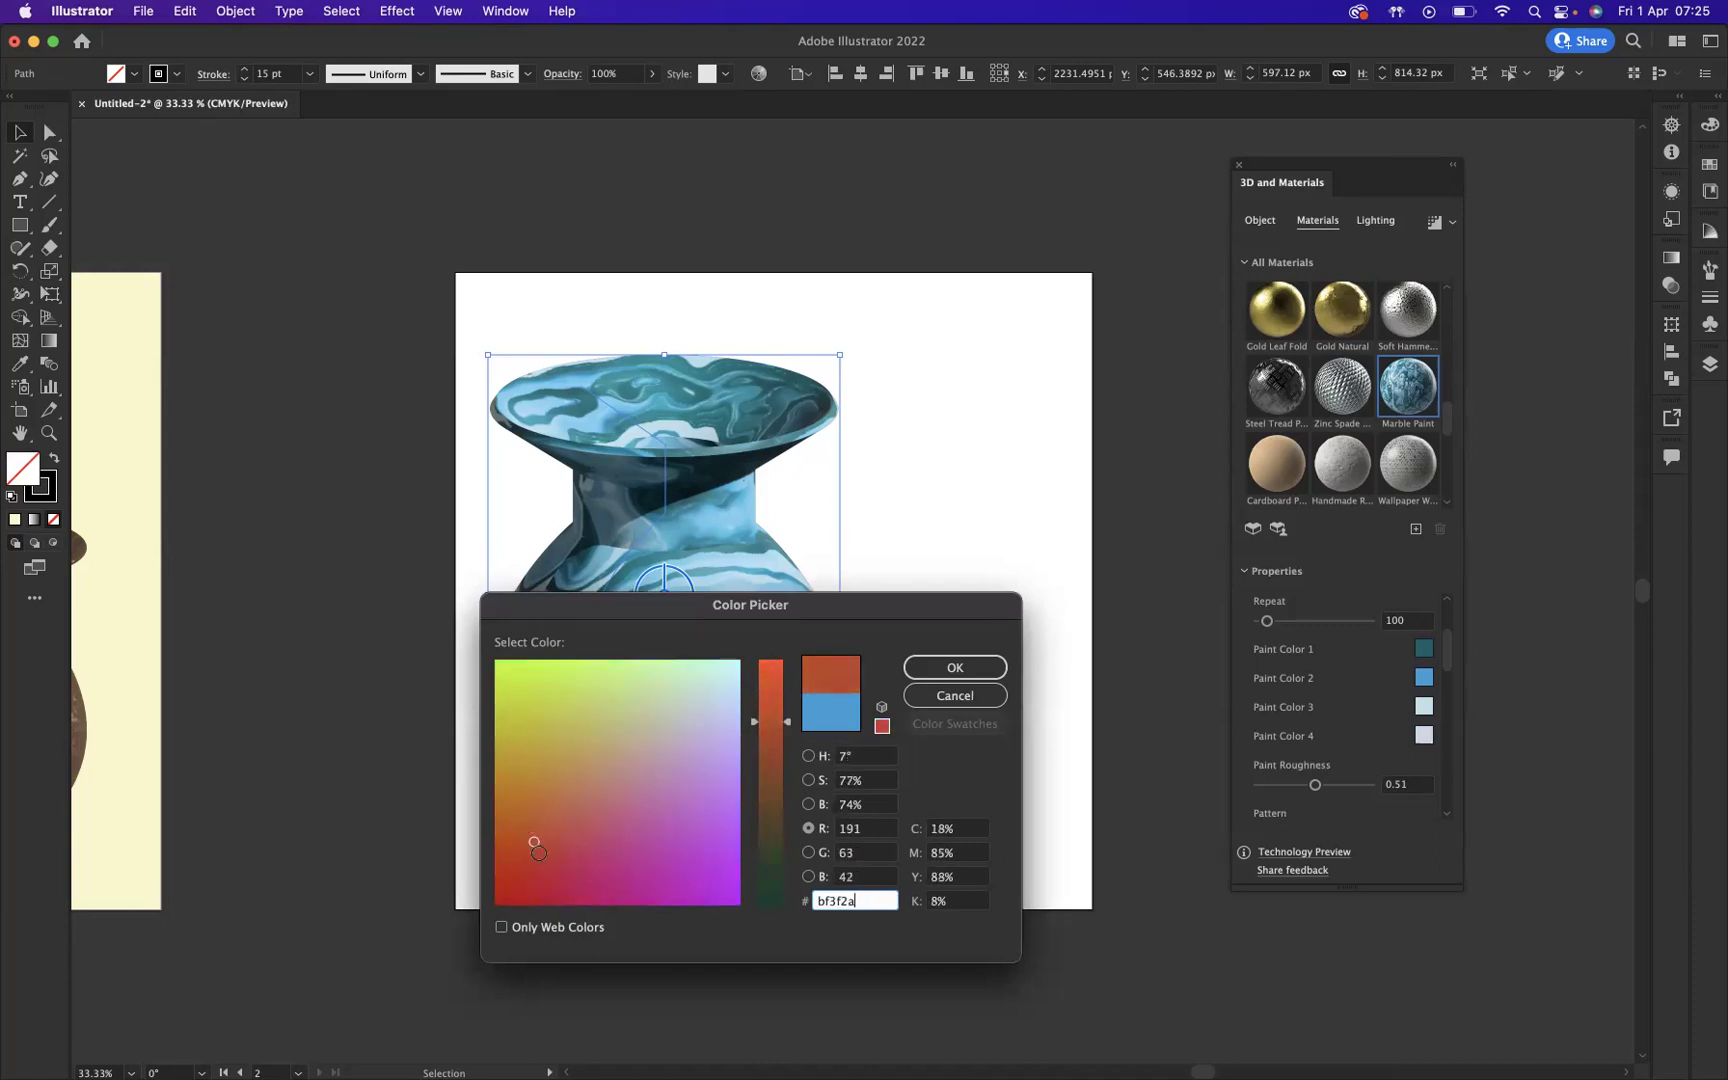
left_click(968, 665)
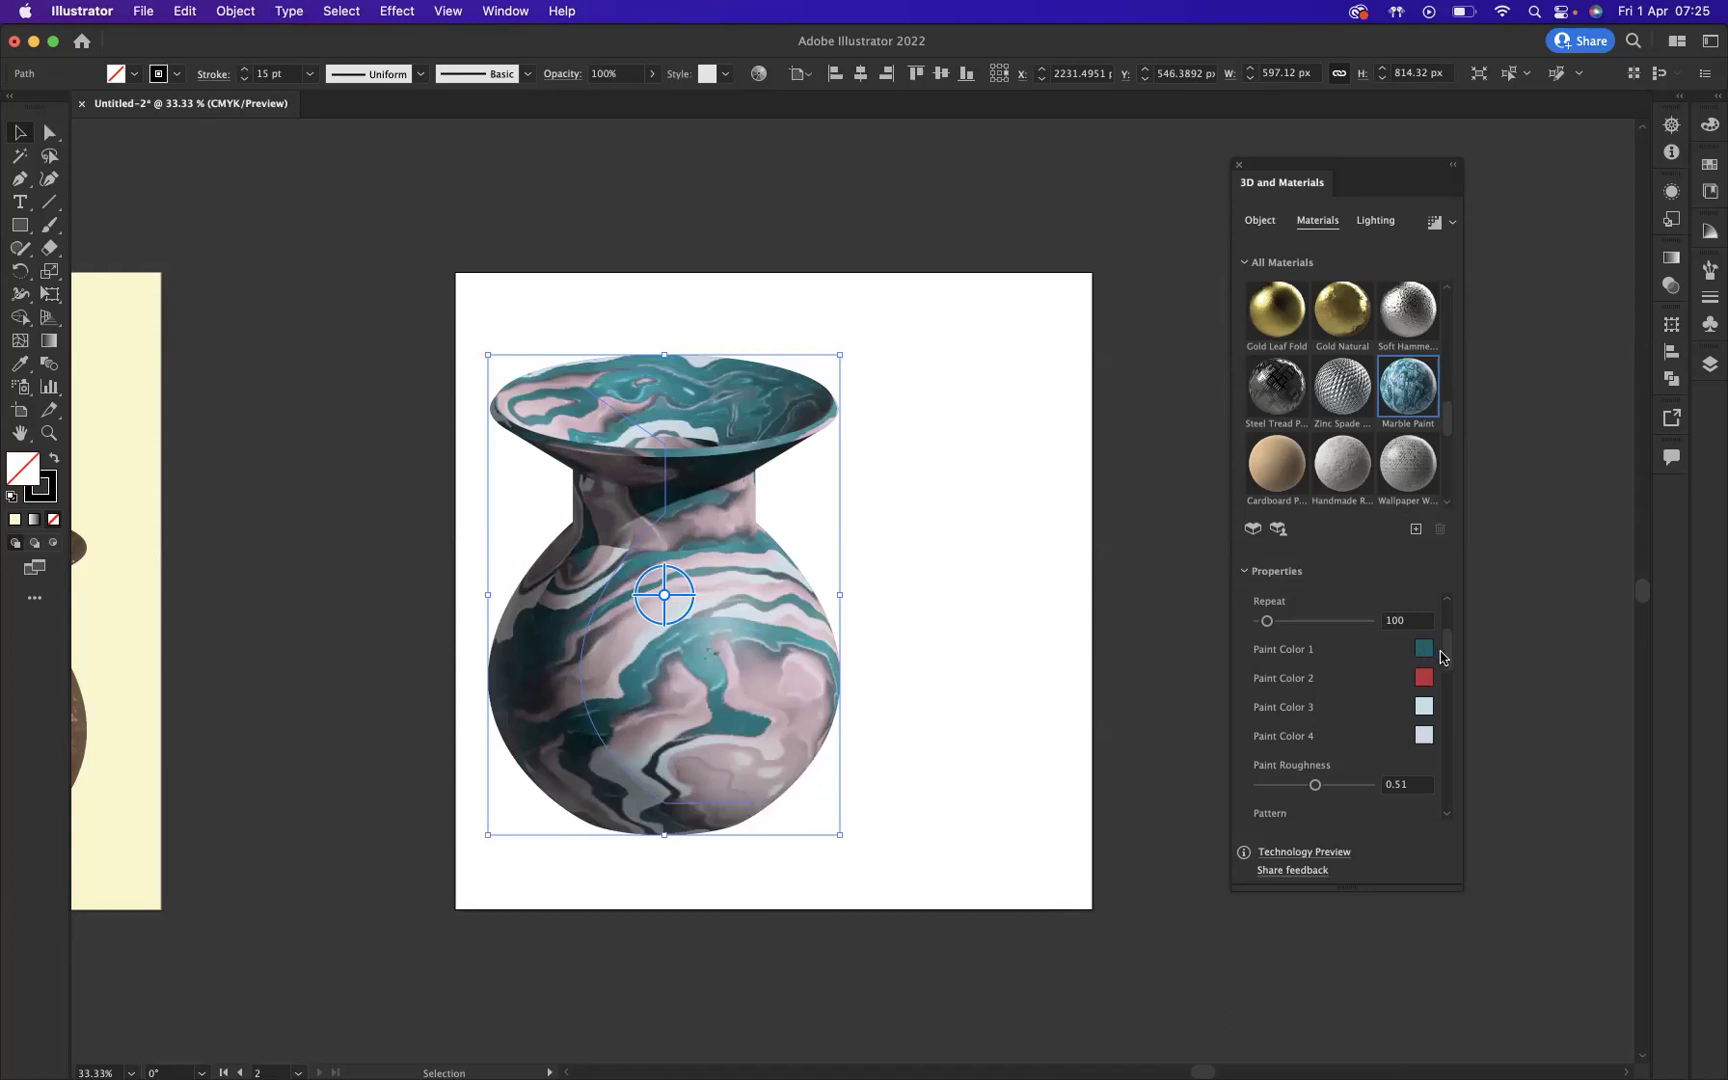
Step: Raise Paint Roughness to 0.7, keep the marble pattern at 3, and lower Stain Density to 0.17
scroll(1449, 665, "down", 5)
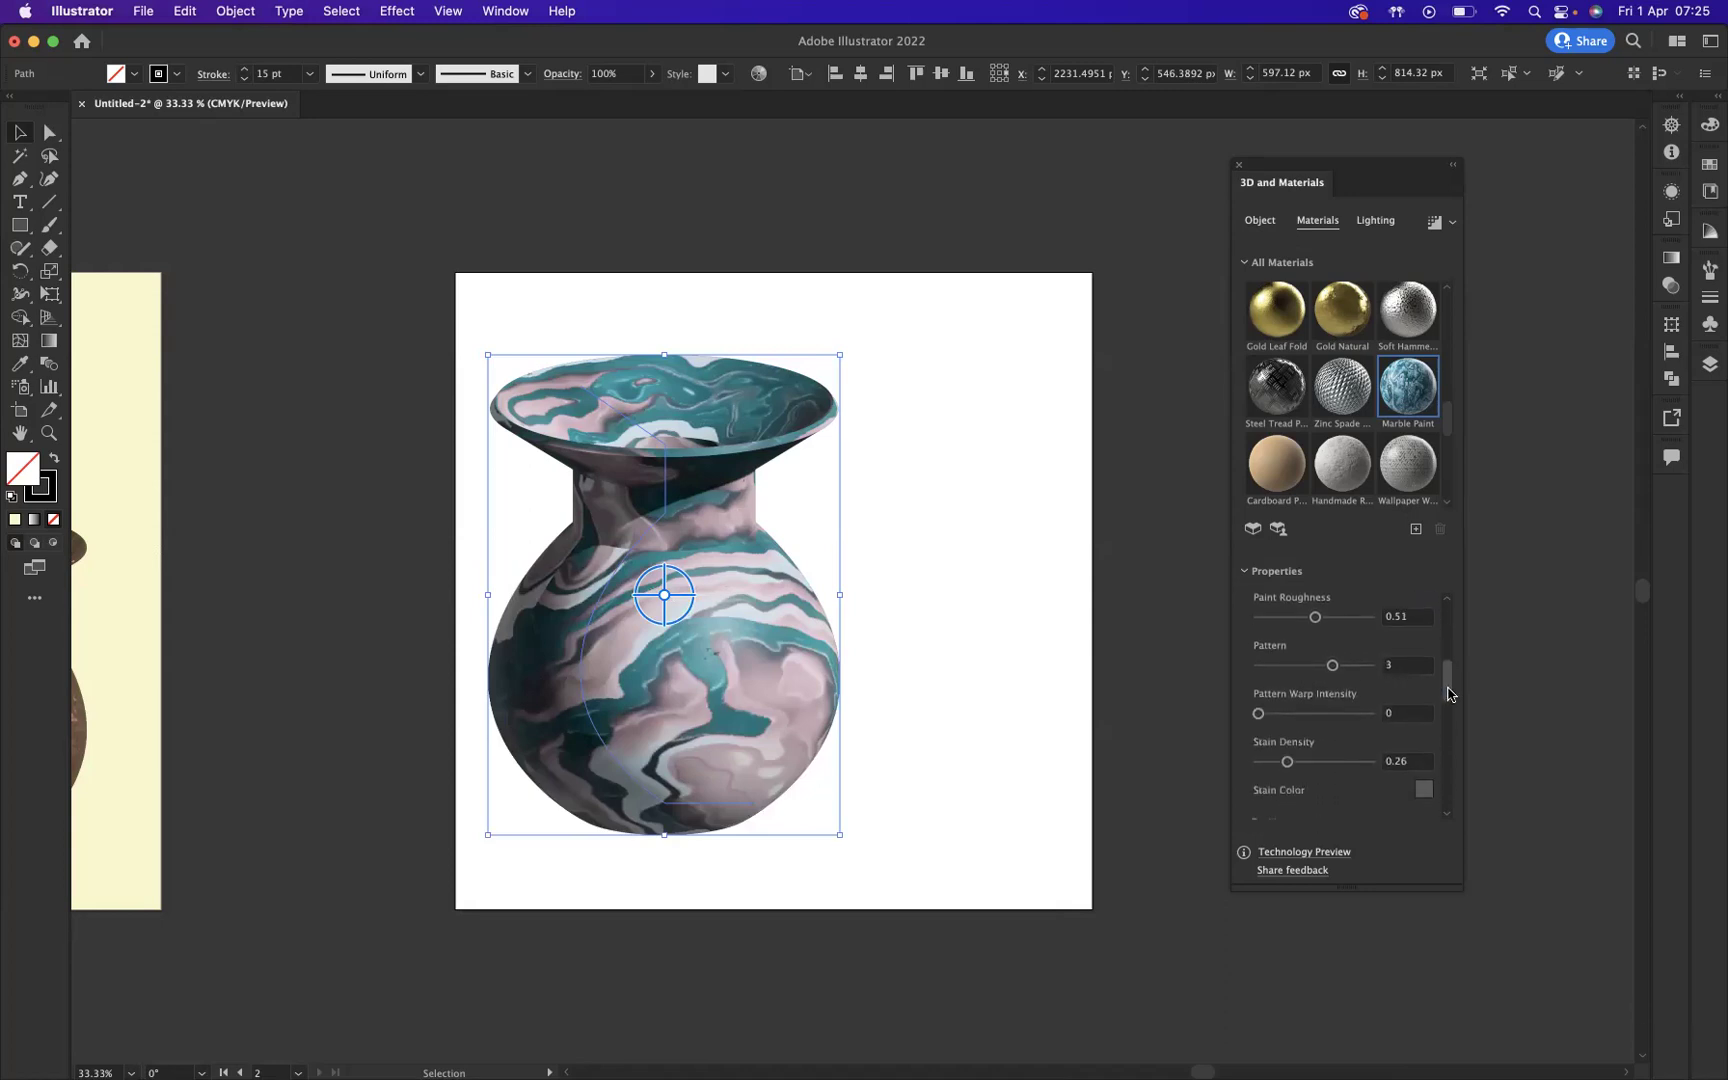
mouse_move(1316, 622)
left_mouse_down()
mouse_move(1338, 622)
mouse_move(1360, 672)
left_mouse_up()
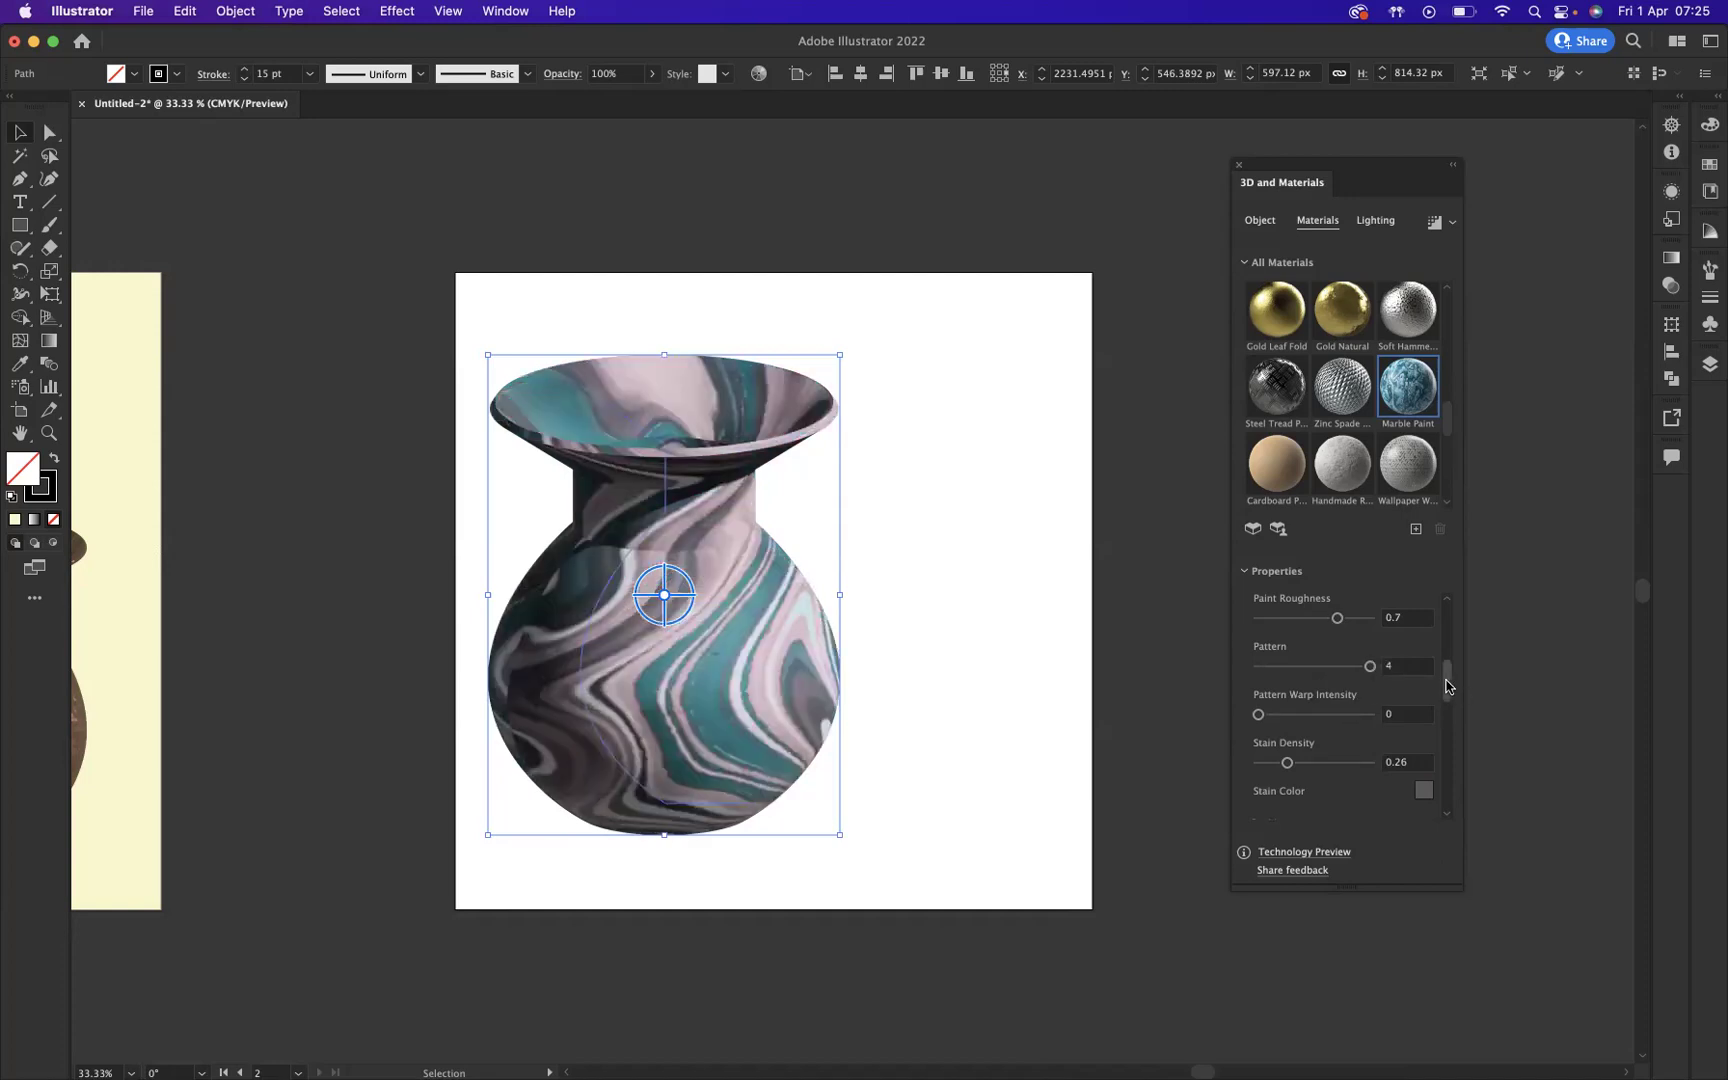
left_click_drag(1369, 668, 1333, 668)
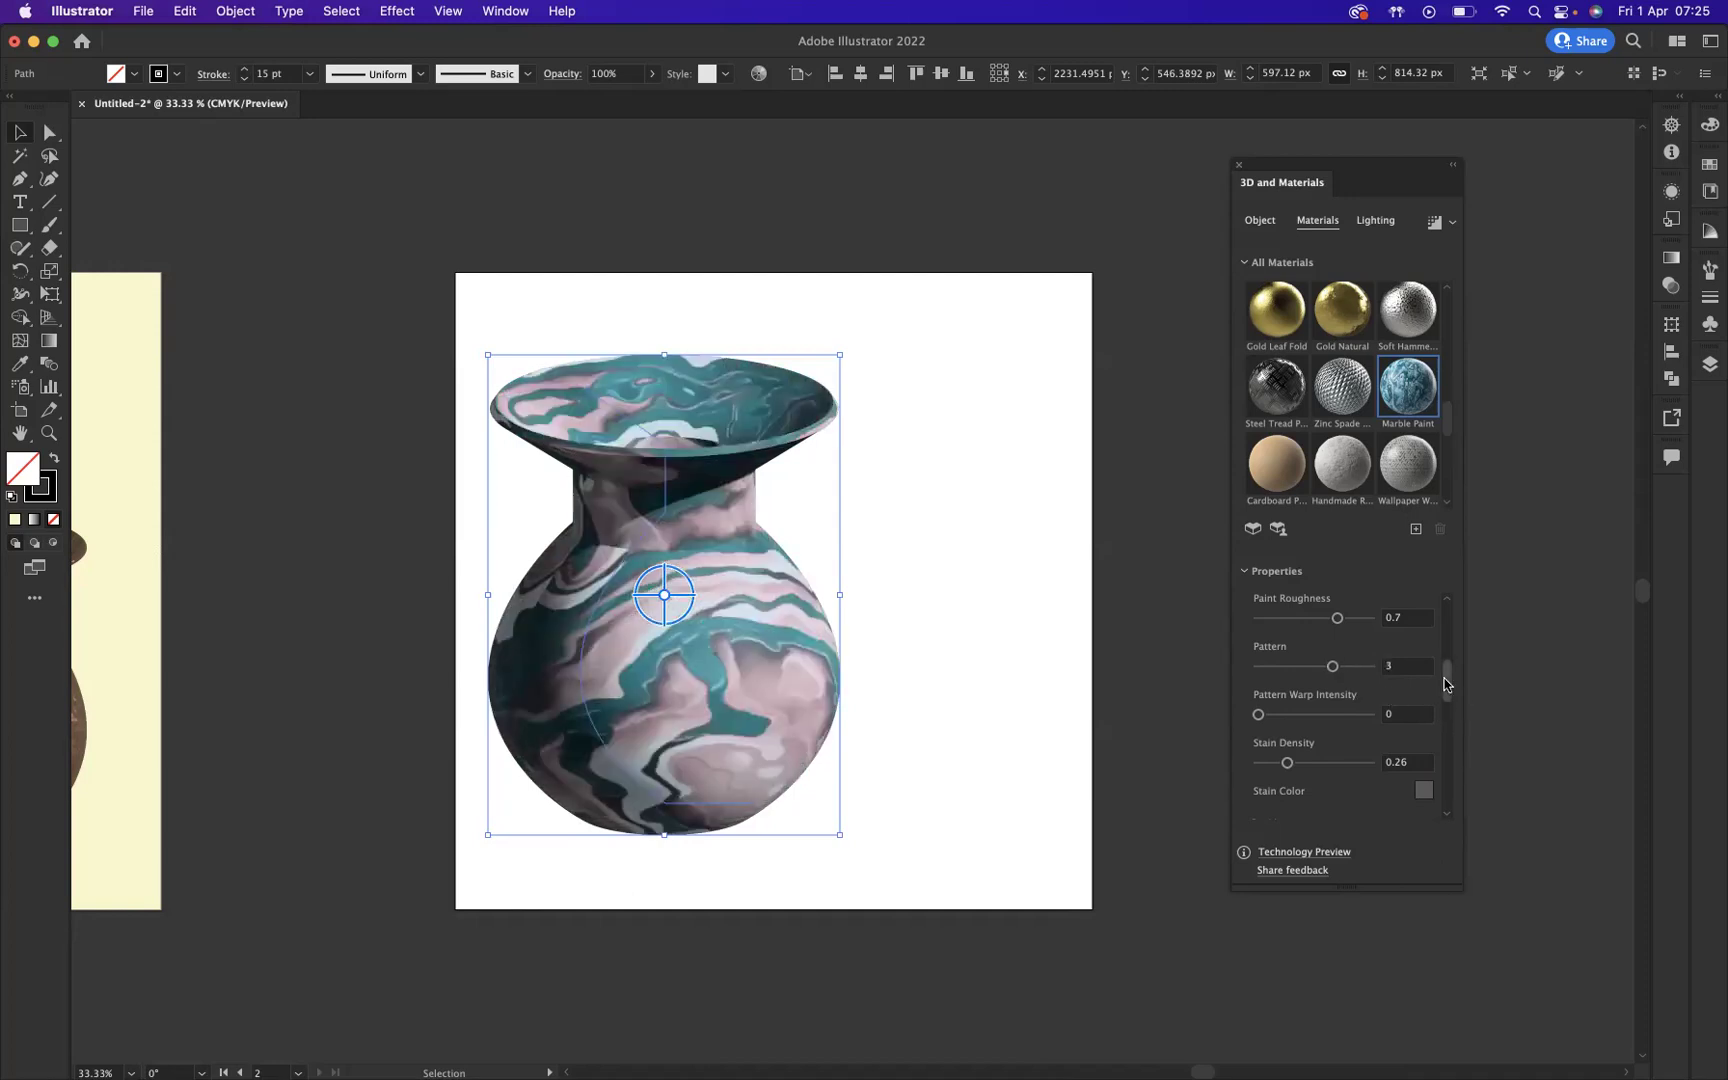
scroll(1448, 690, "down", 2)
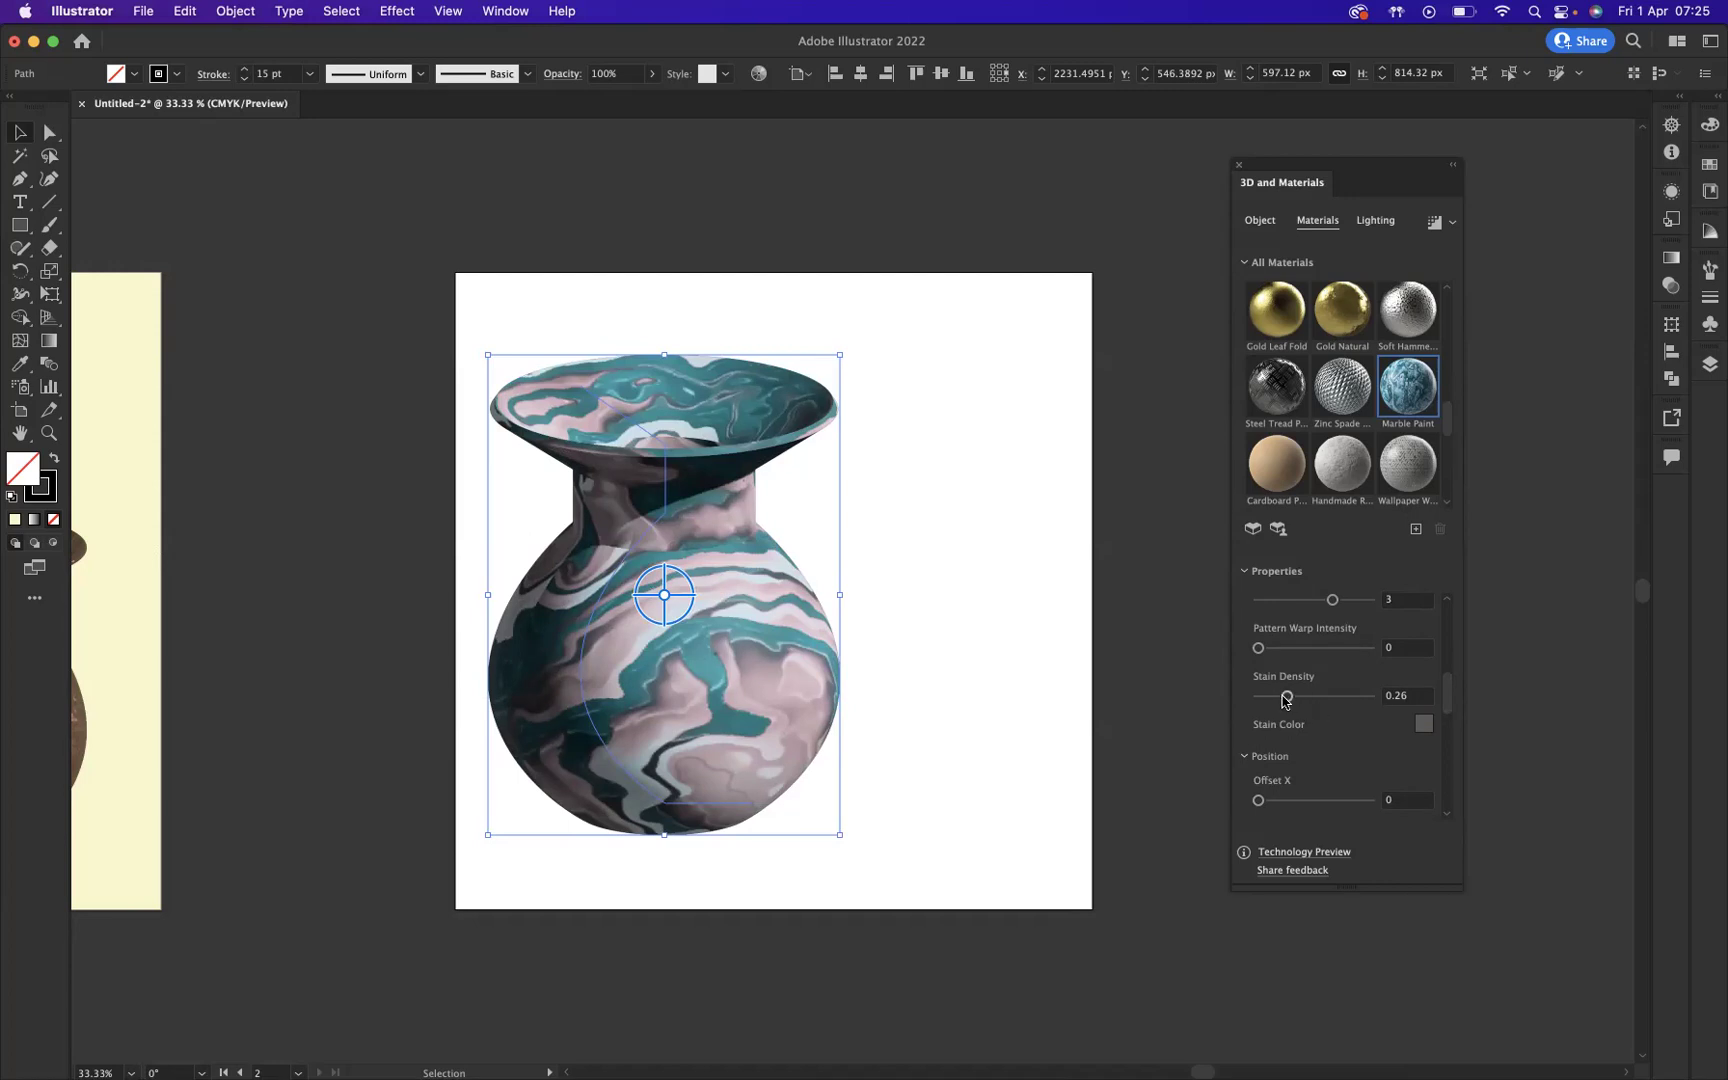
left_click_drag(1285, 699, 1277, 699)
Step: Set Hue Shift to 0.29, then switch the vase to the Gold Natural material
scroll(1449, 730, "down", 2)
scroll(1449, 733, "down", 1)
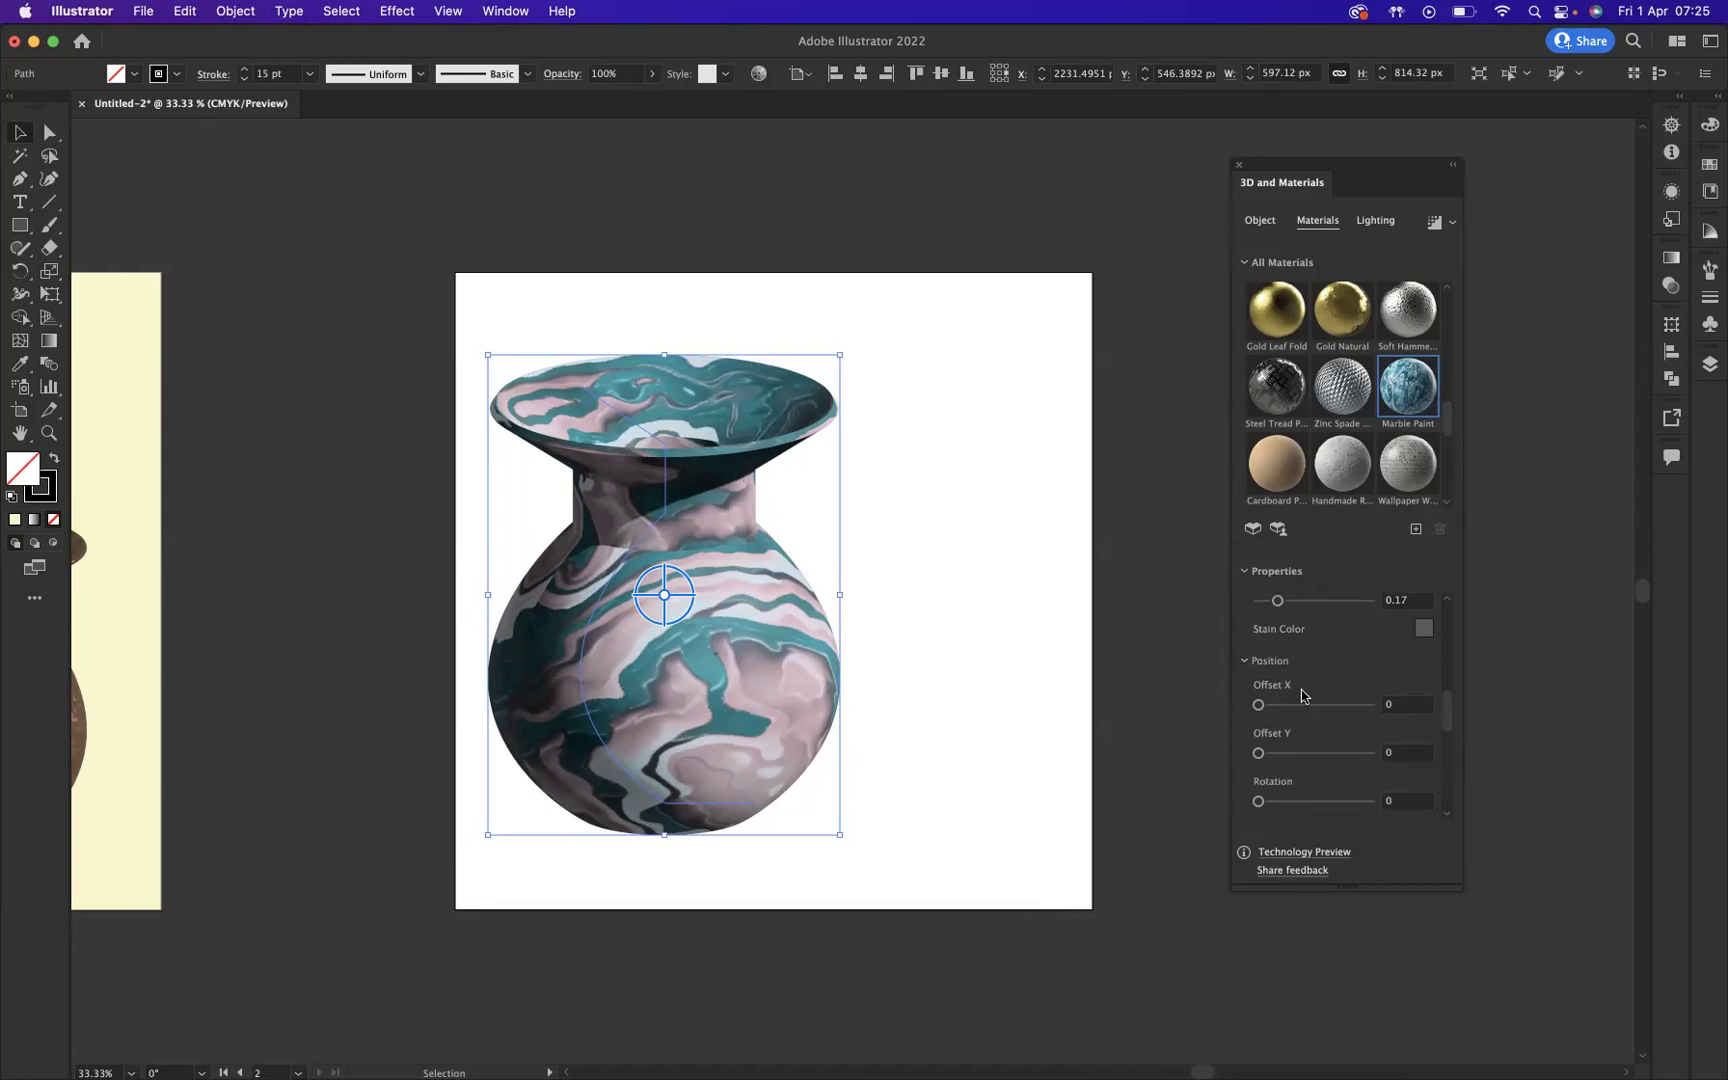
scroll(1447, 708, "down", 3)
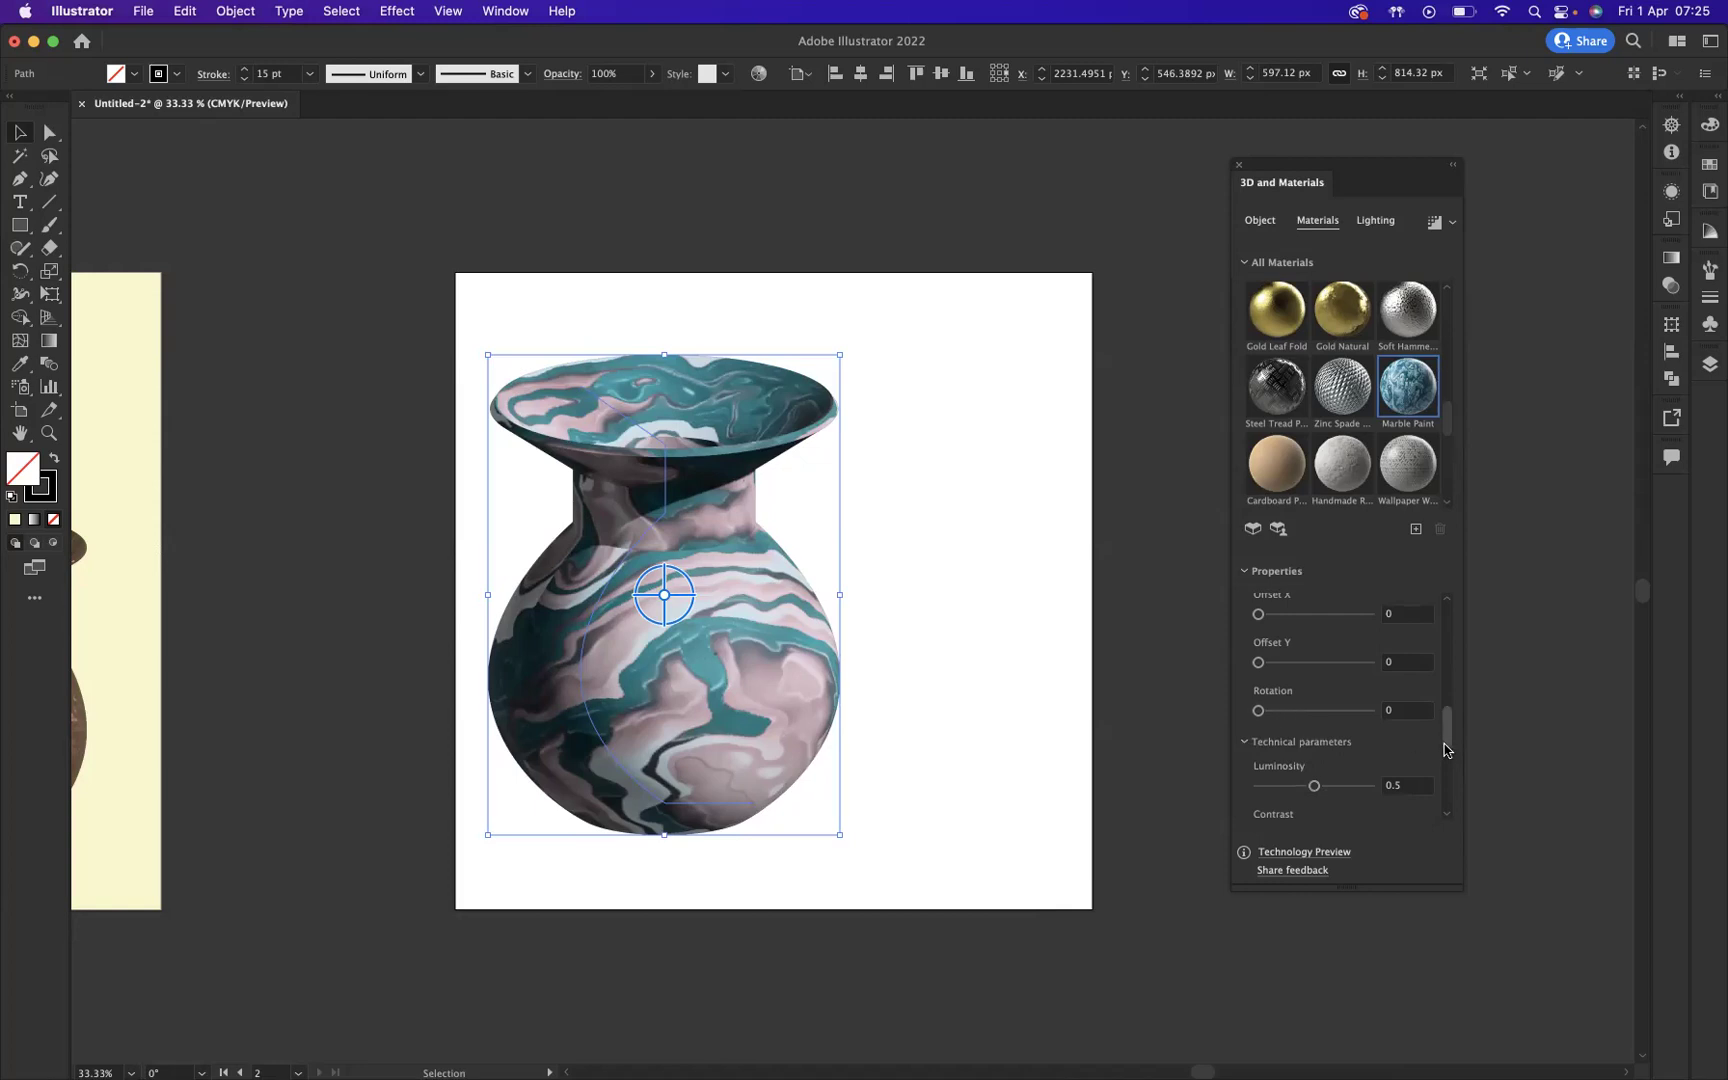
scroll(1446, 760, "down", 2)
scroll(1446, 762, "down", 3)
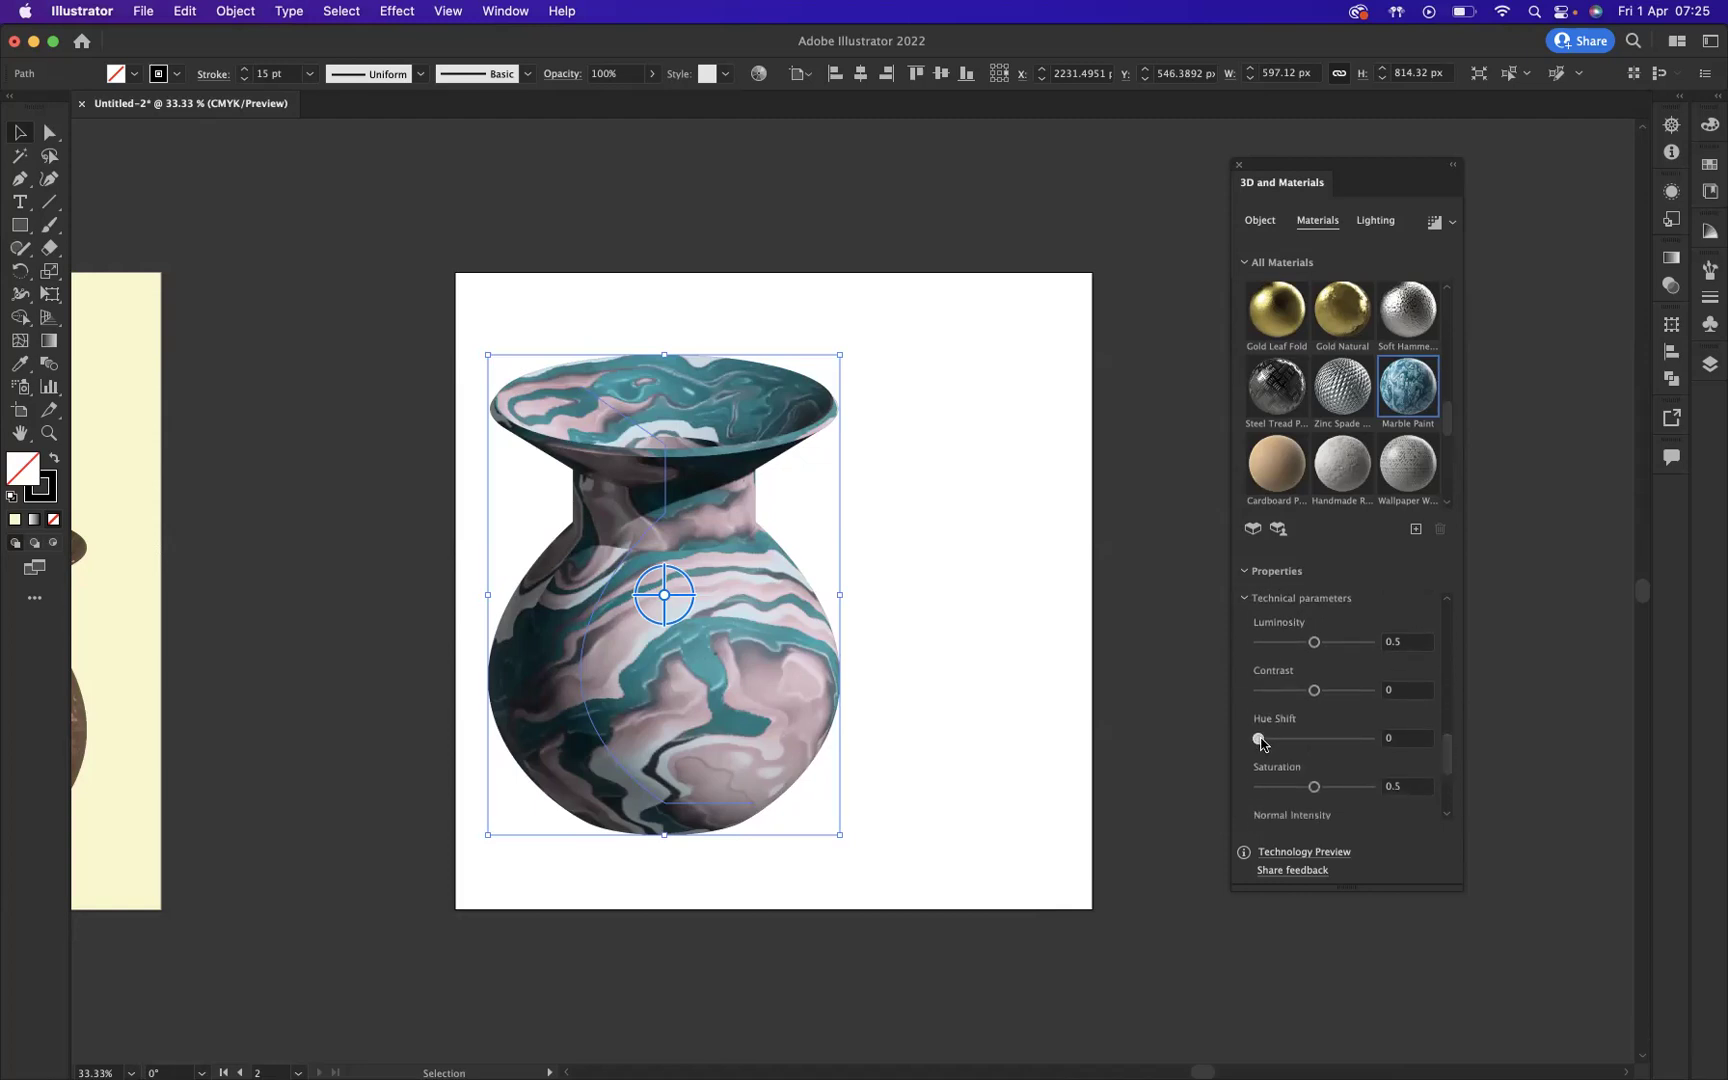
mouse_move(1261, 742)
left_mouse_down()
mouse_move(1318, 746)
mouse_move(1258, 740)
left_mouse_up()
left_click_drag(1444, 757, 1445, 793)
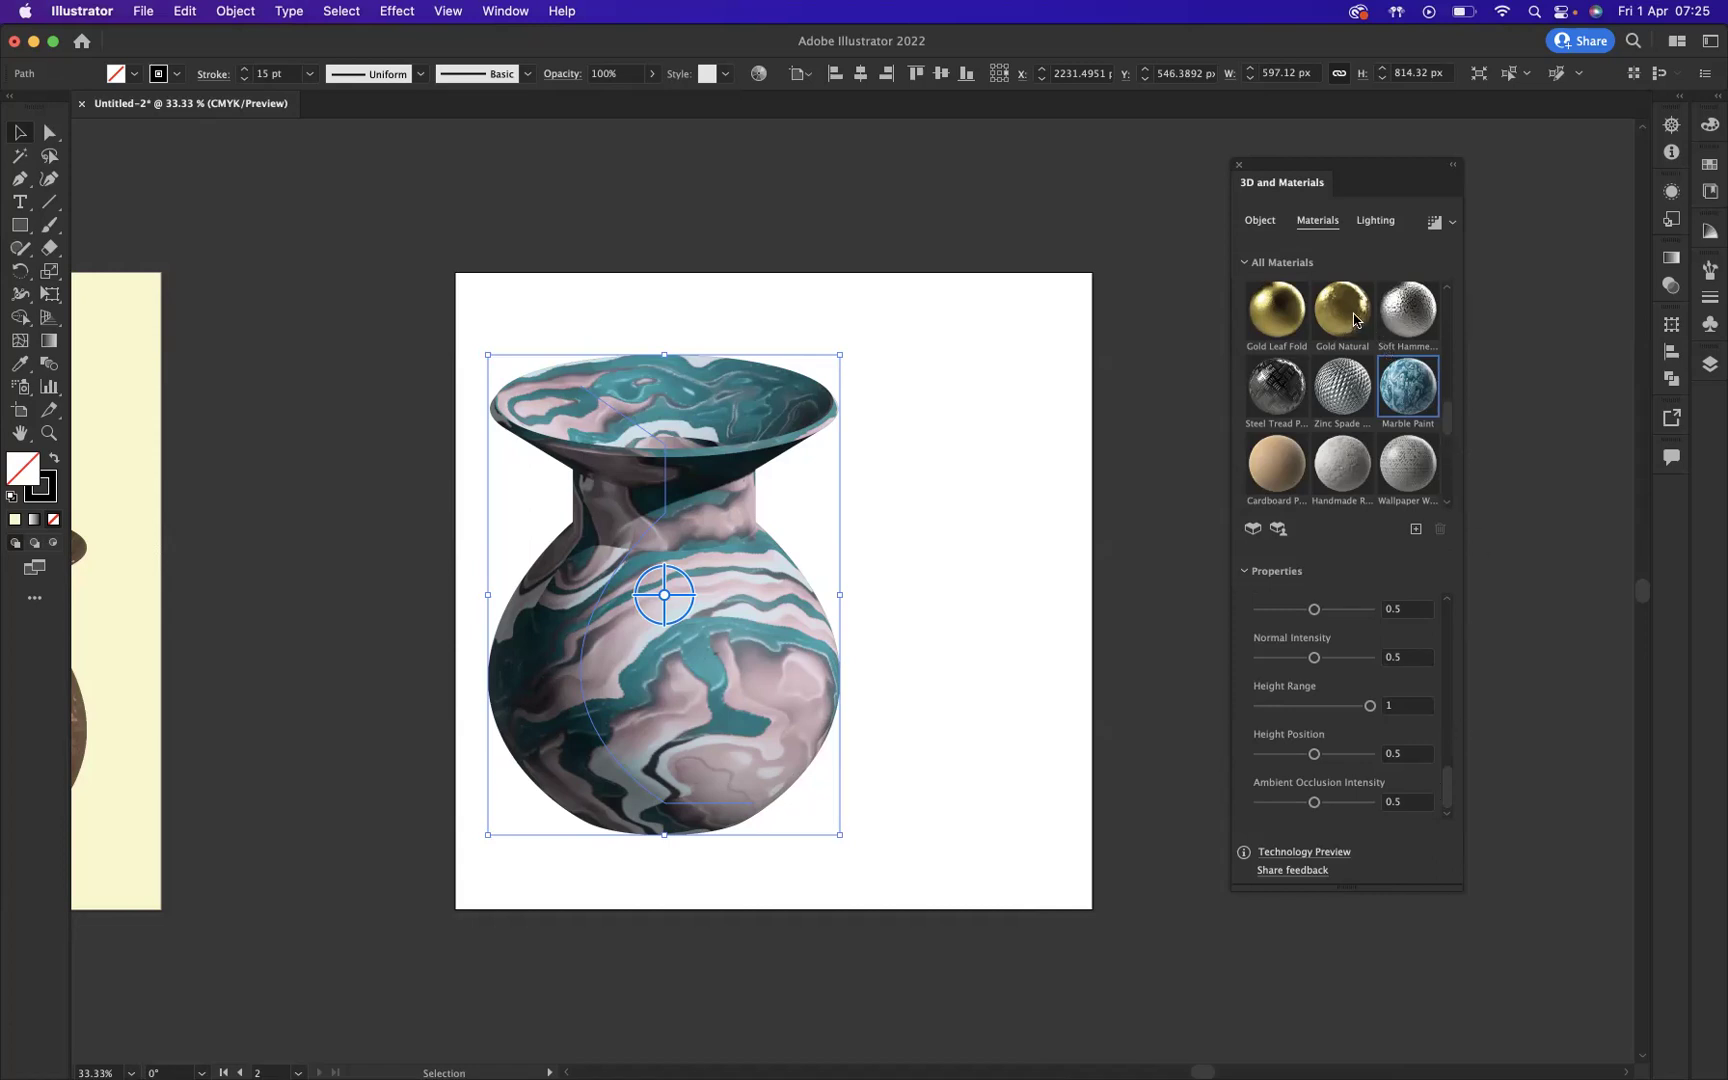
left_click(1354, 319)
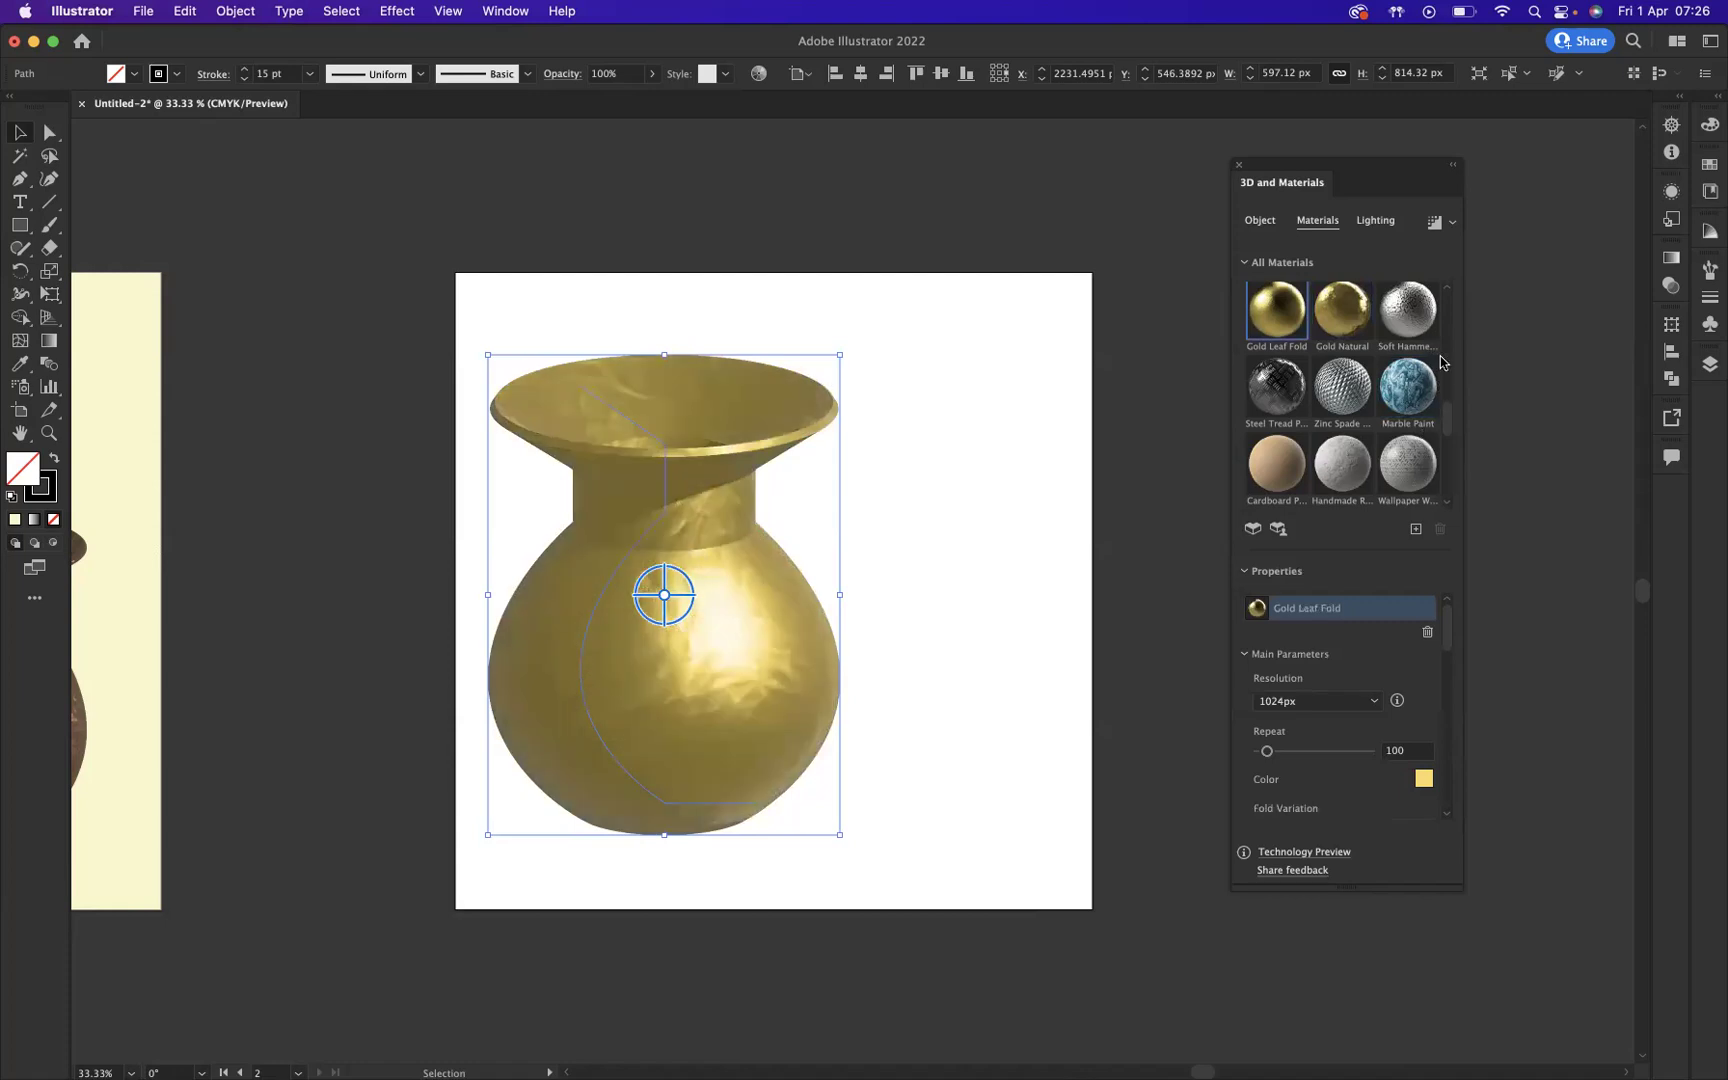
Step: Replace the gold with the Natural Buccata Snake Leather material
scroll(1450, 410, "up", 5)
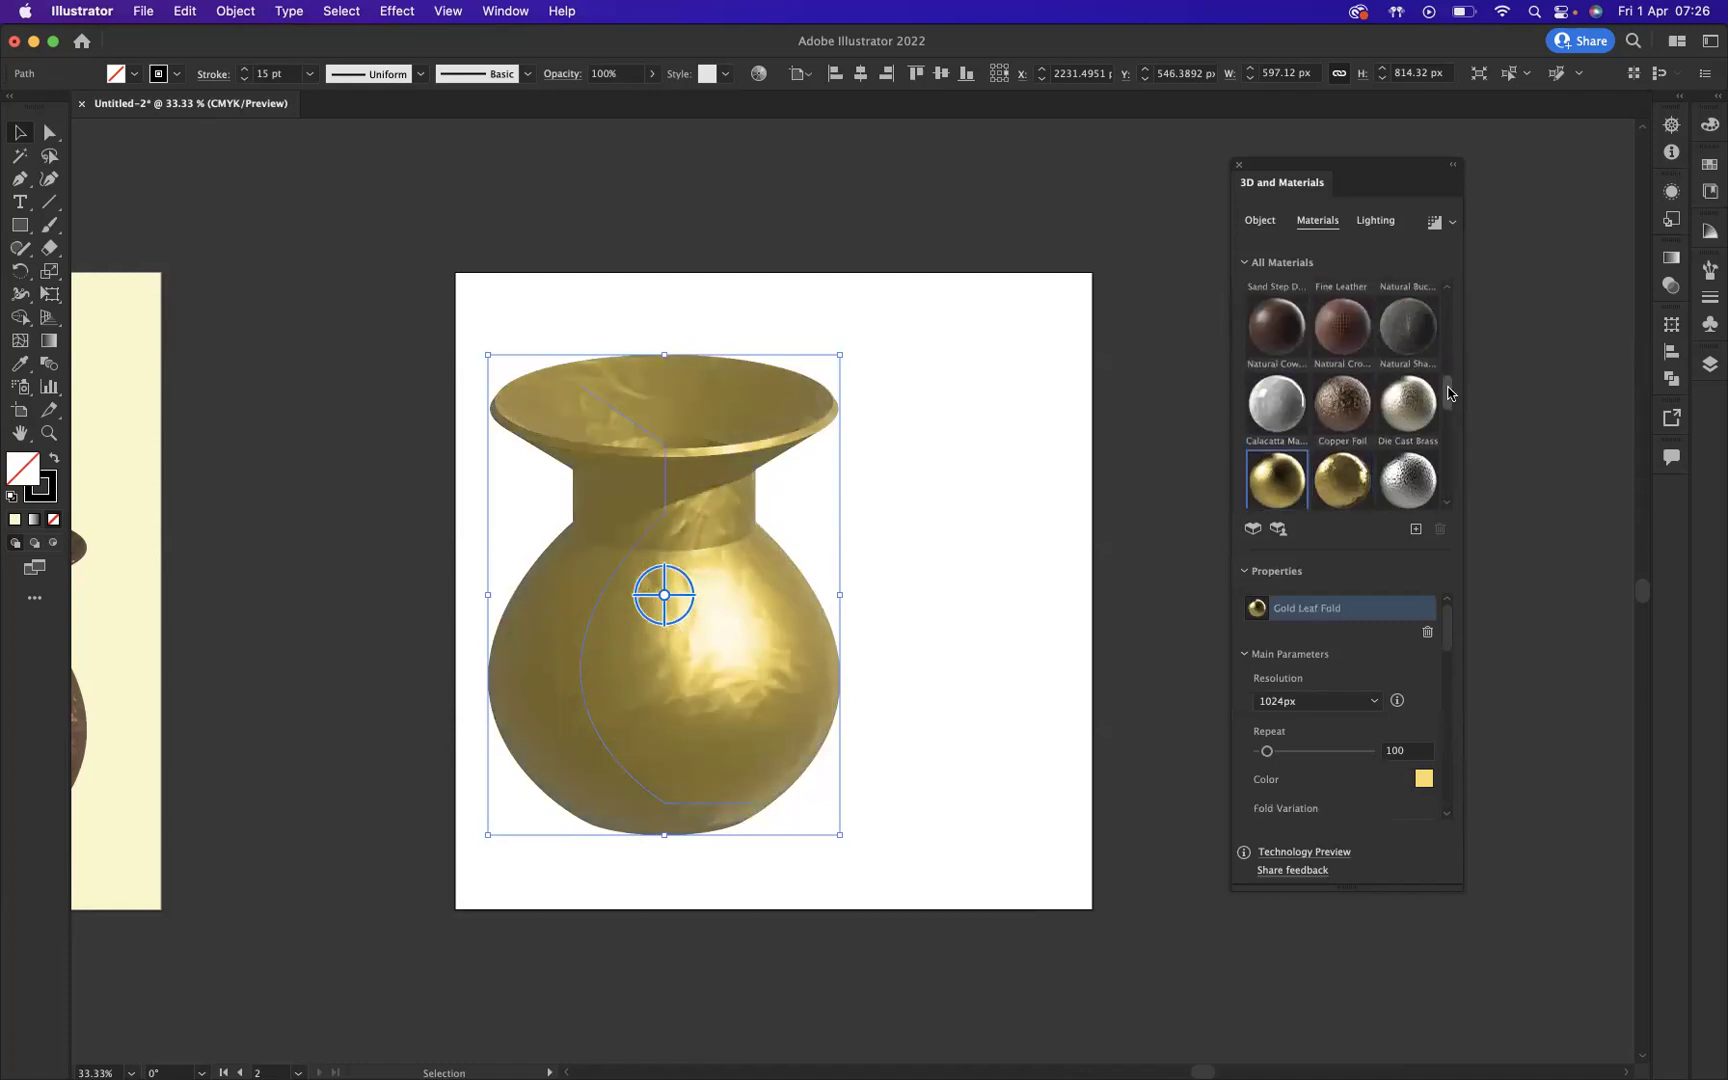
left_click(1414, 365)
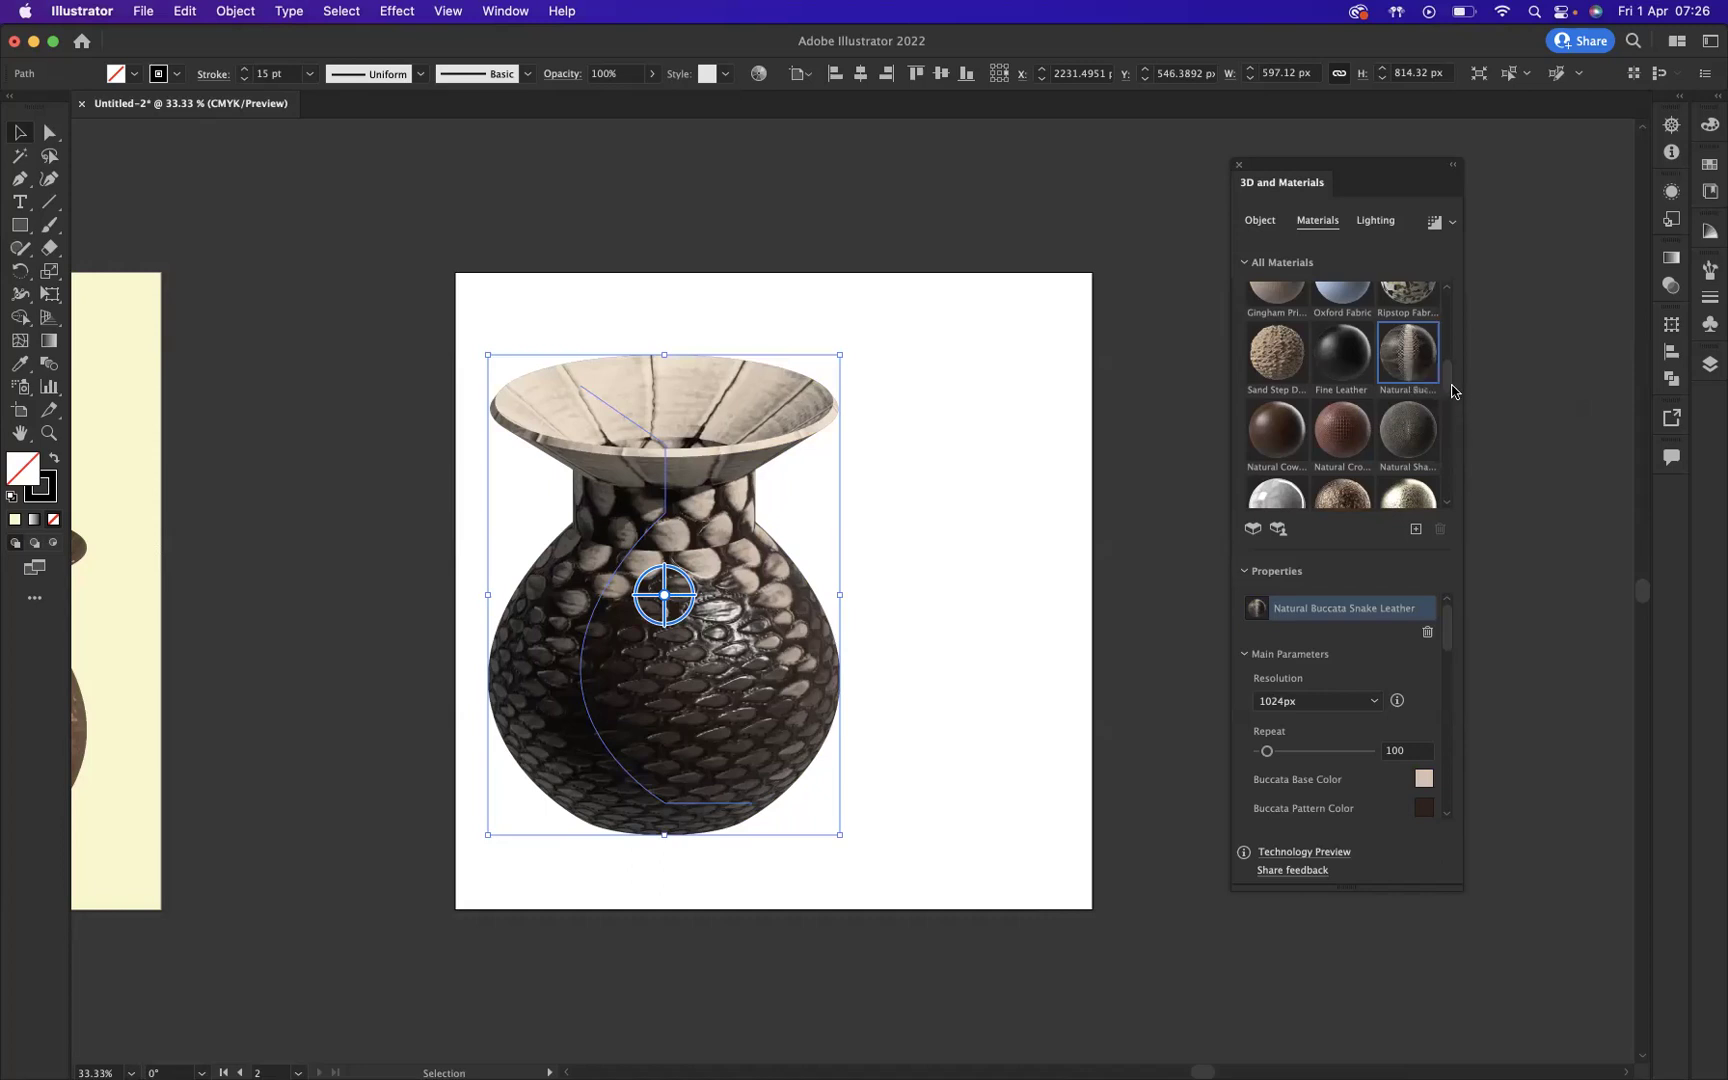
left_click_drag(1447, 368, 1460, 410)
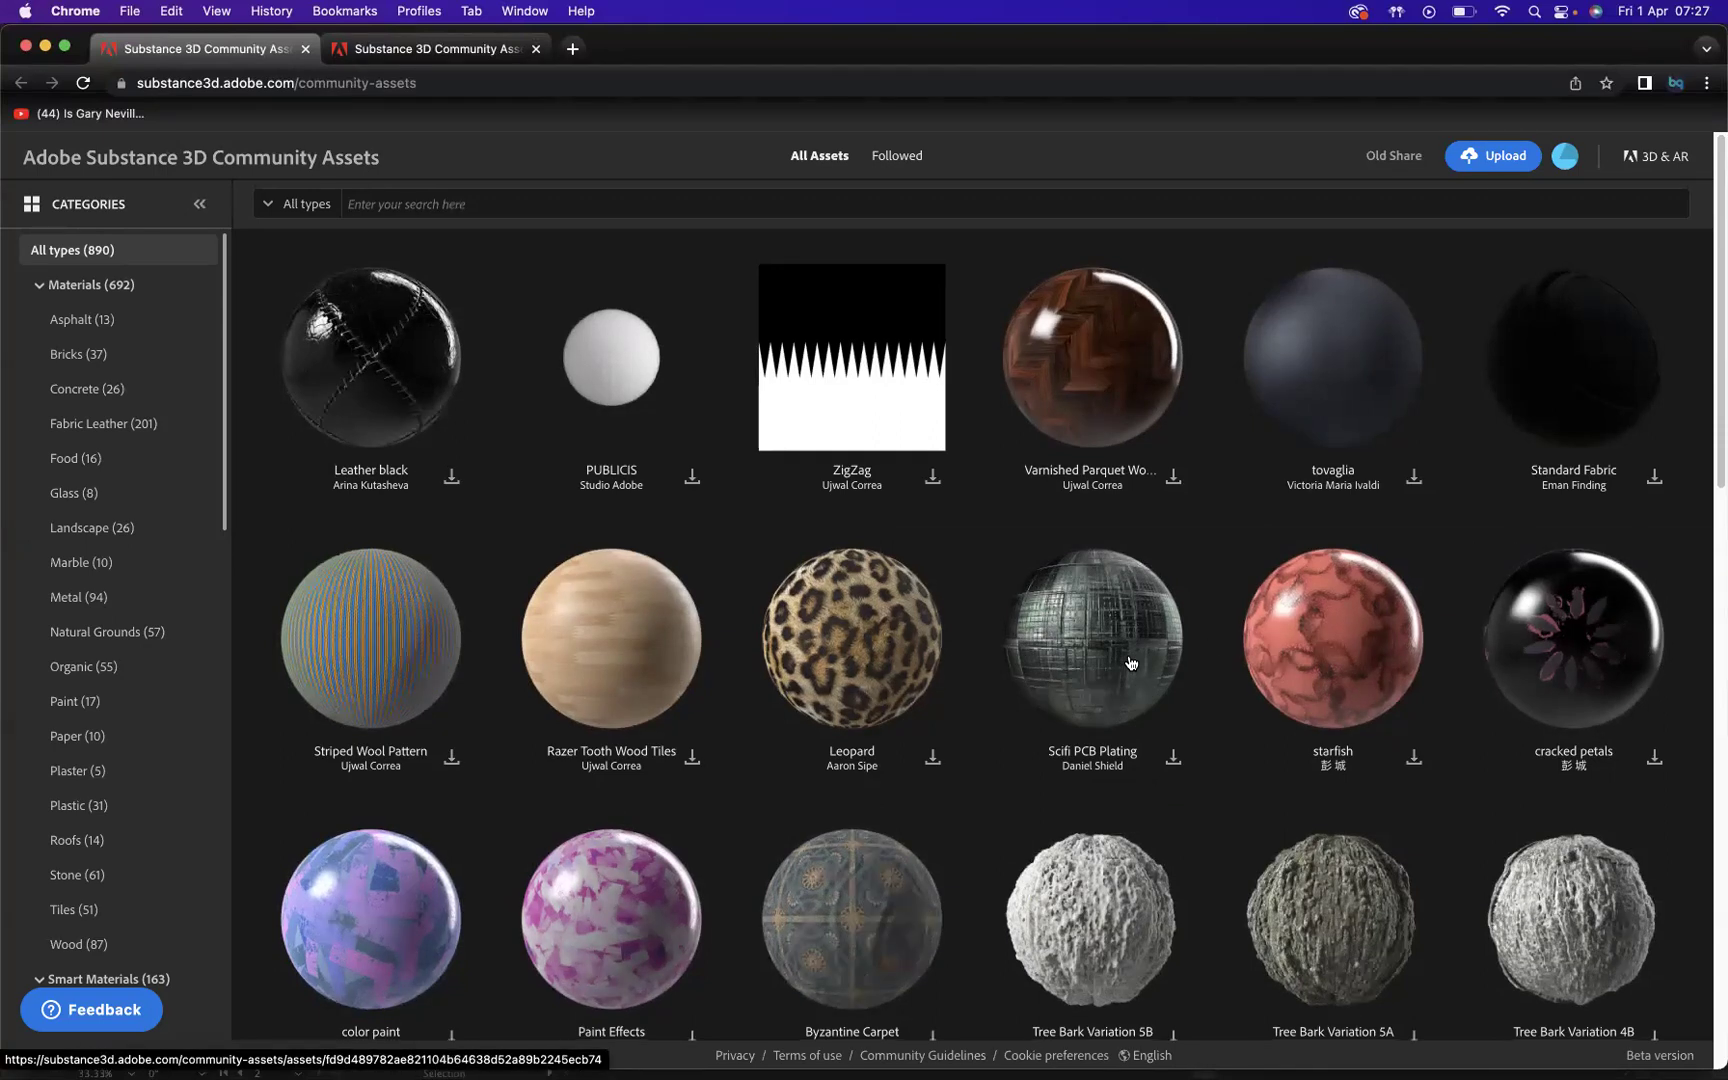
Step: Scroll the community asset library and filter it to Organic materials
scroll(1120, 650, "down", 1)
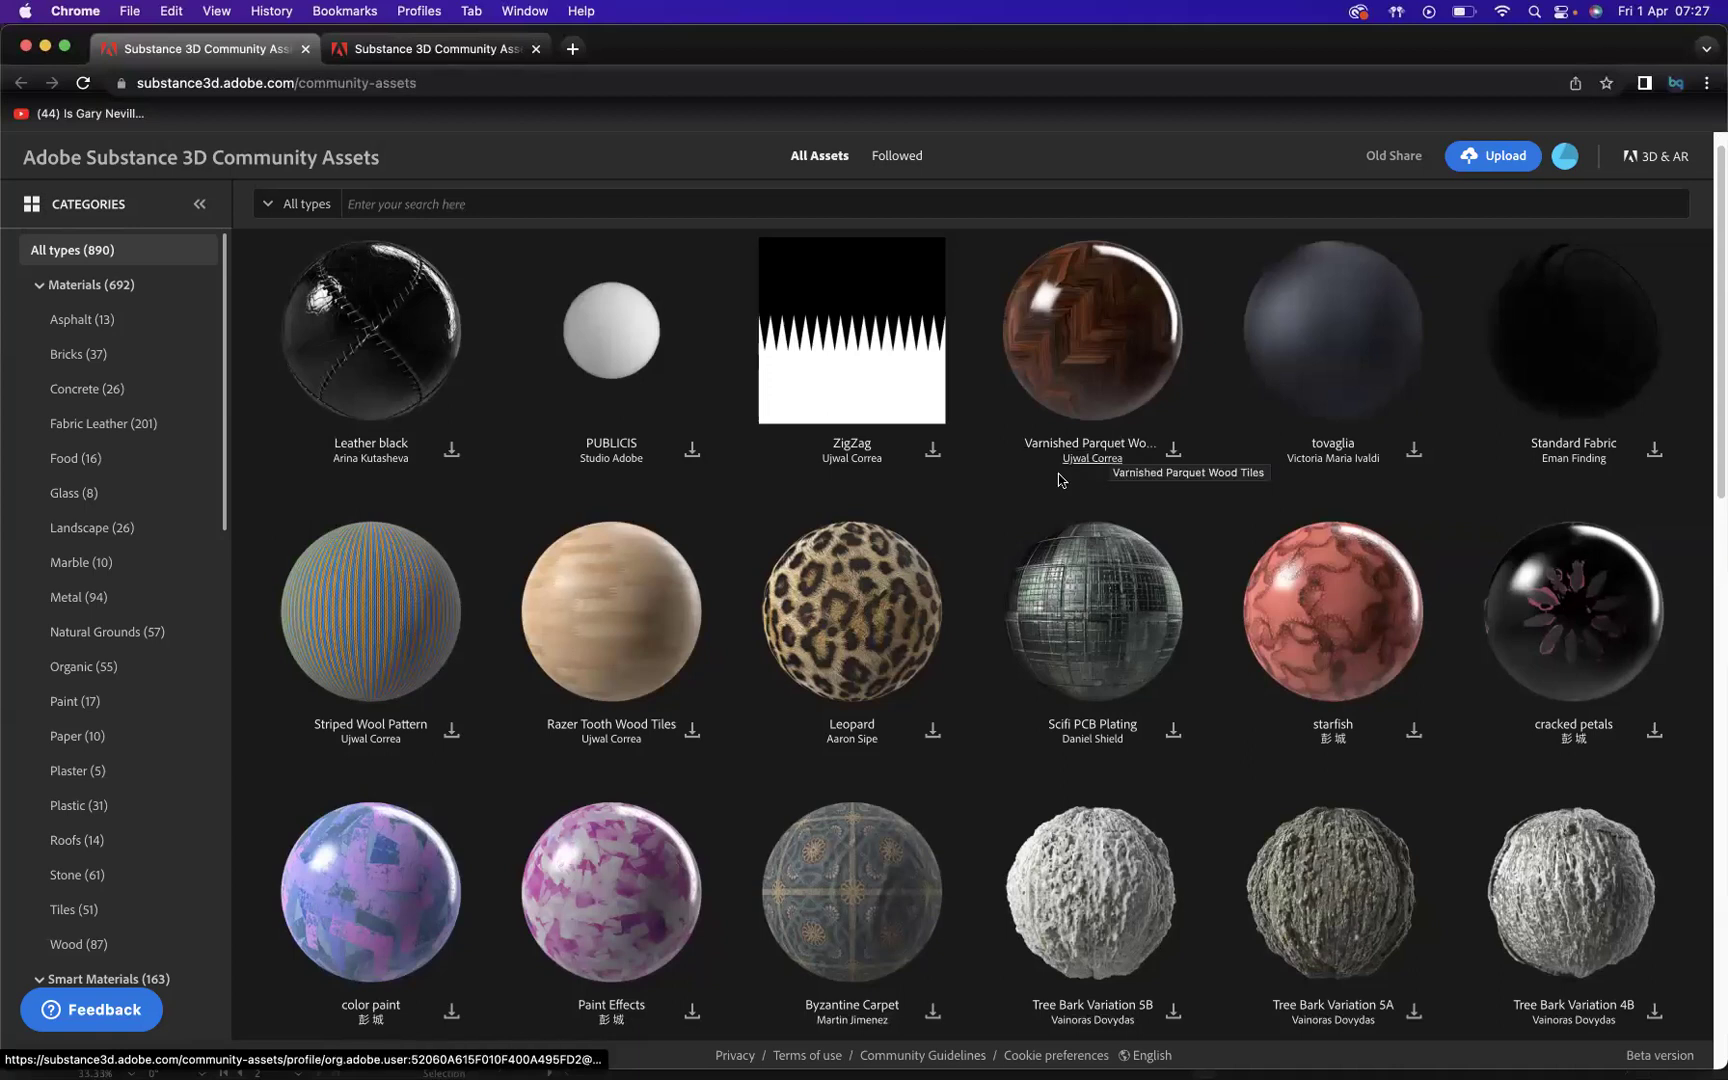
scroll(1045, 492, "down", 5)
scroll(1045, 492, "down", 10)
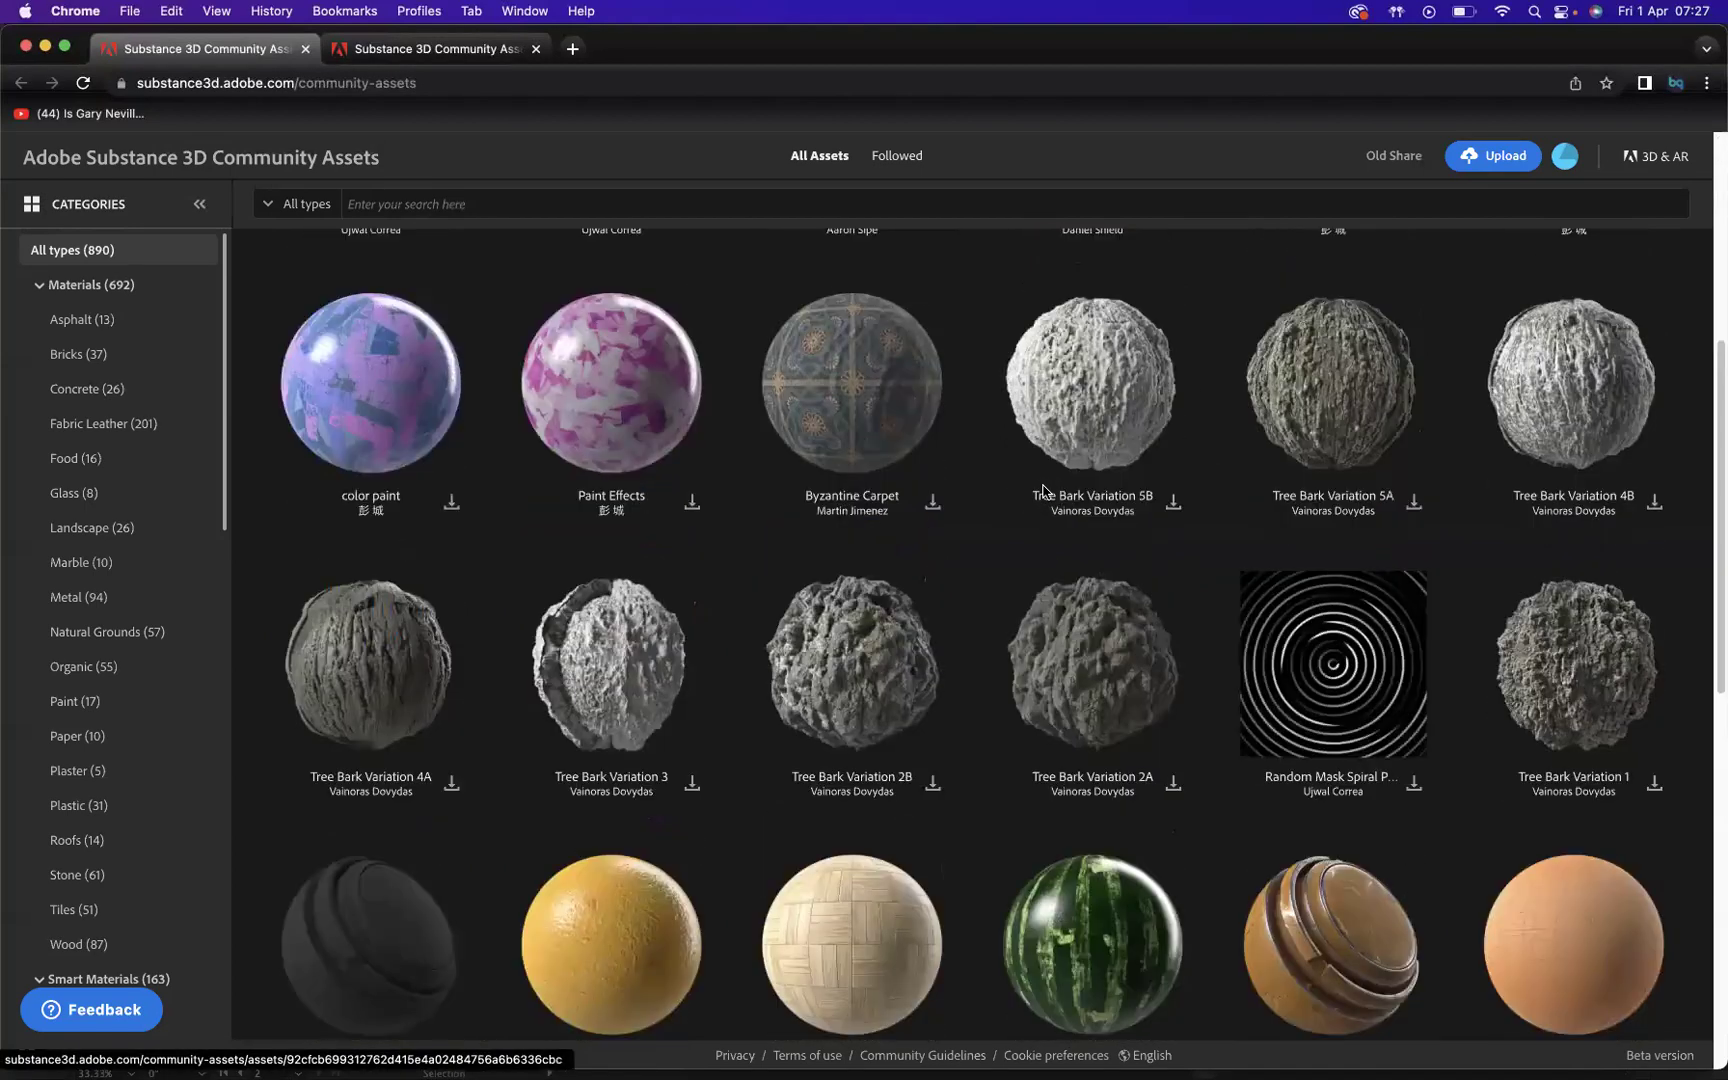
scroll(1045, 492, "down", 20)
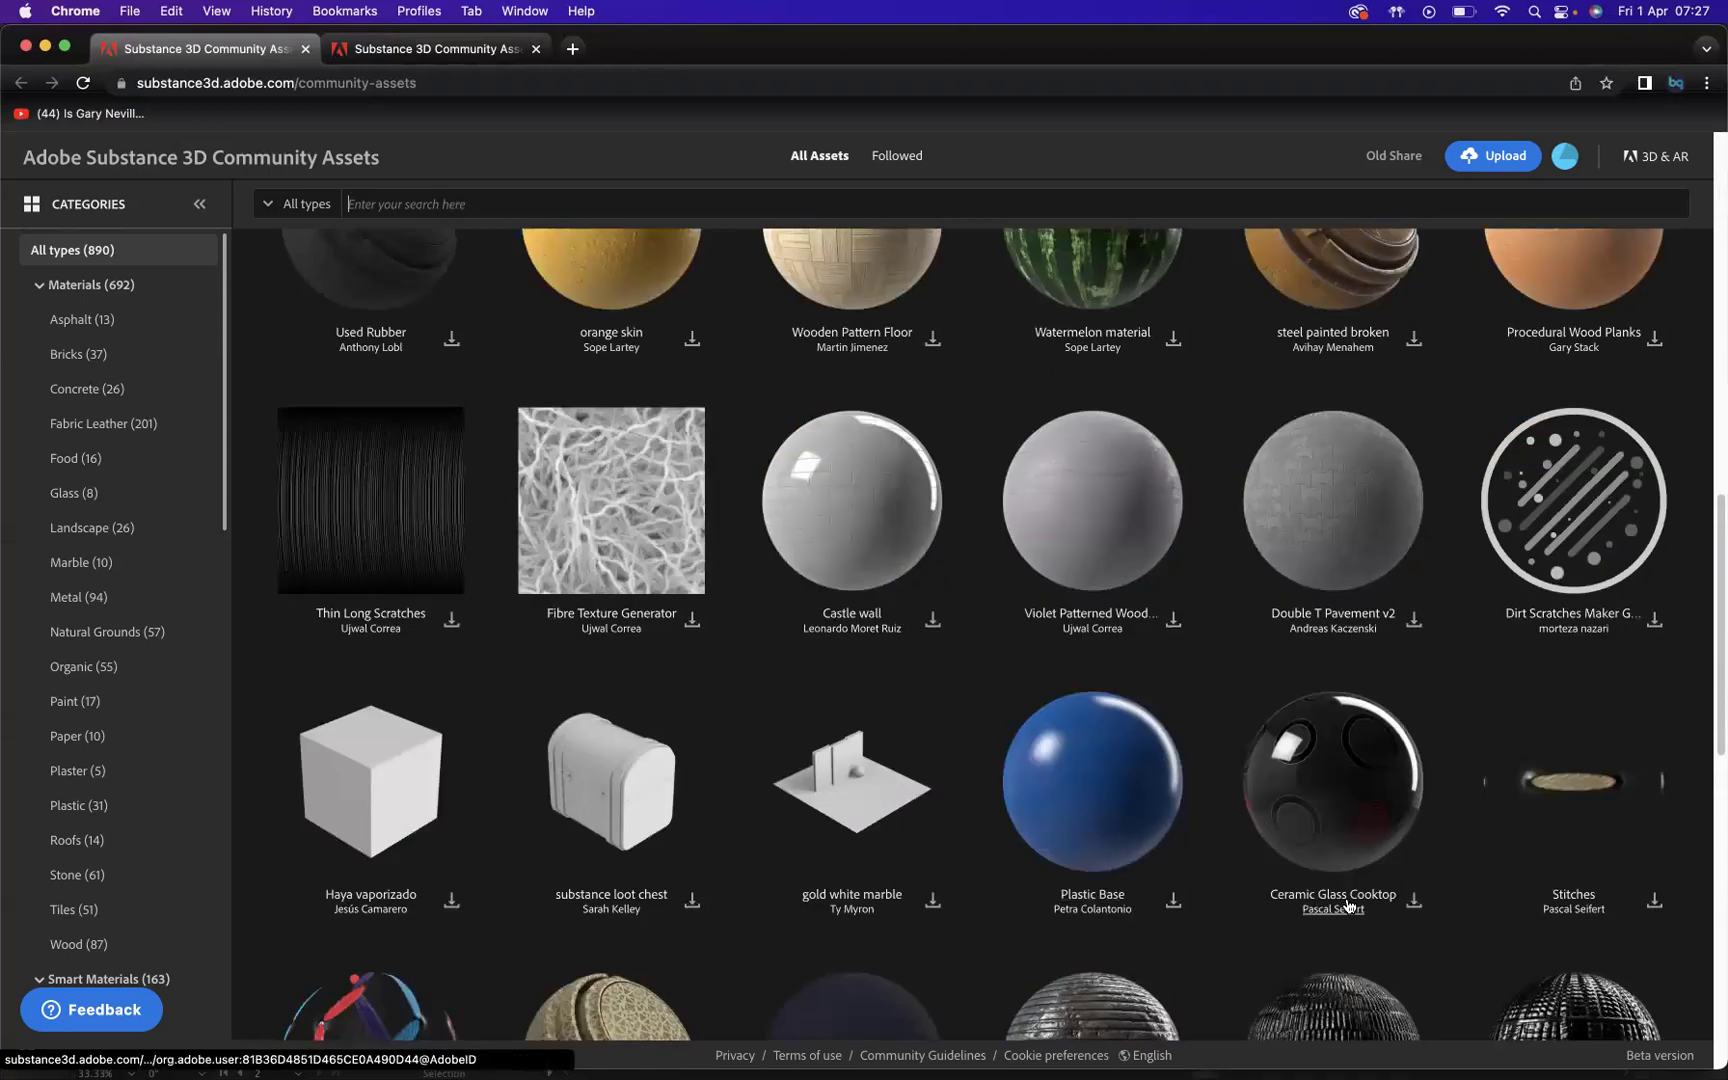
scroll(1313, 755, "down", 3)
scroll(1313, 755, "down", 8)
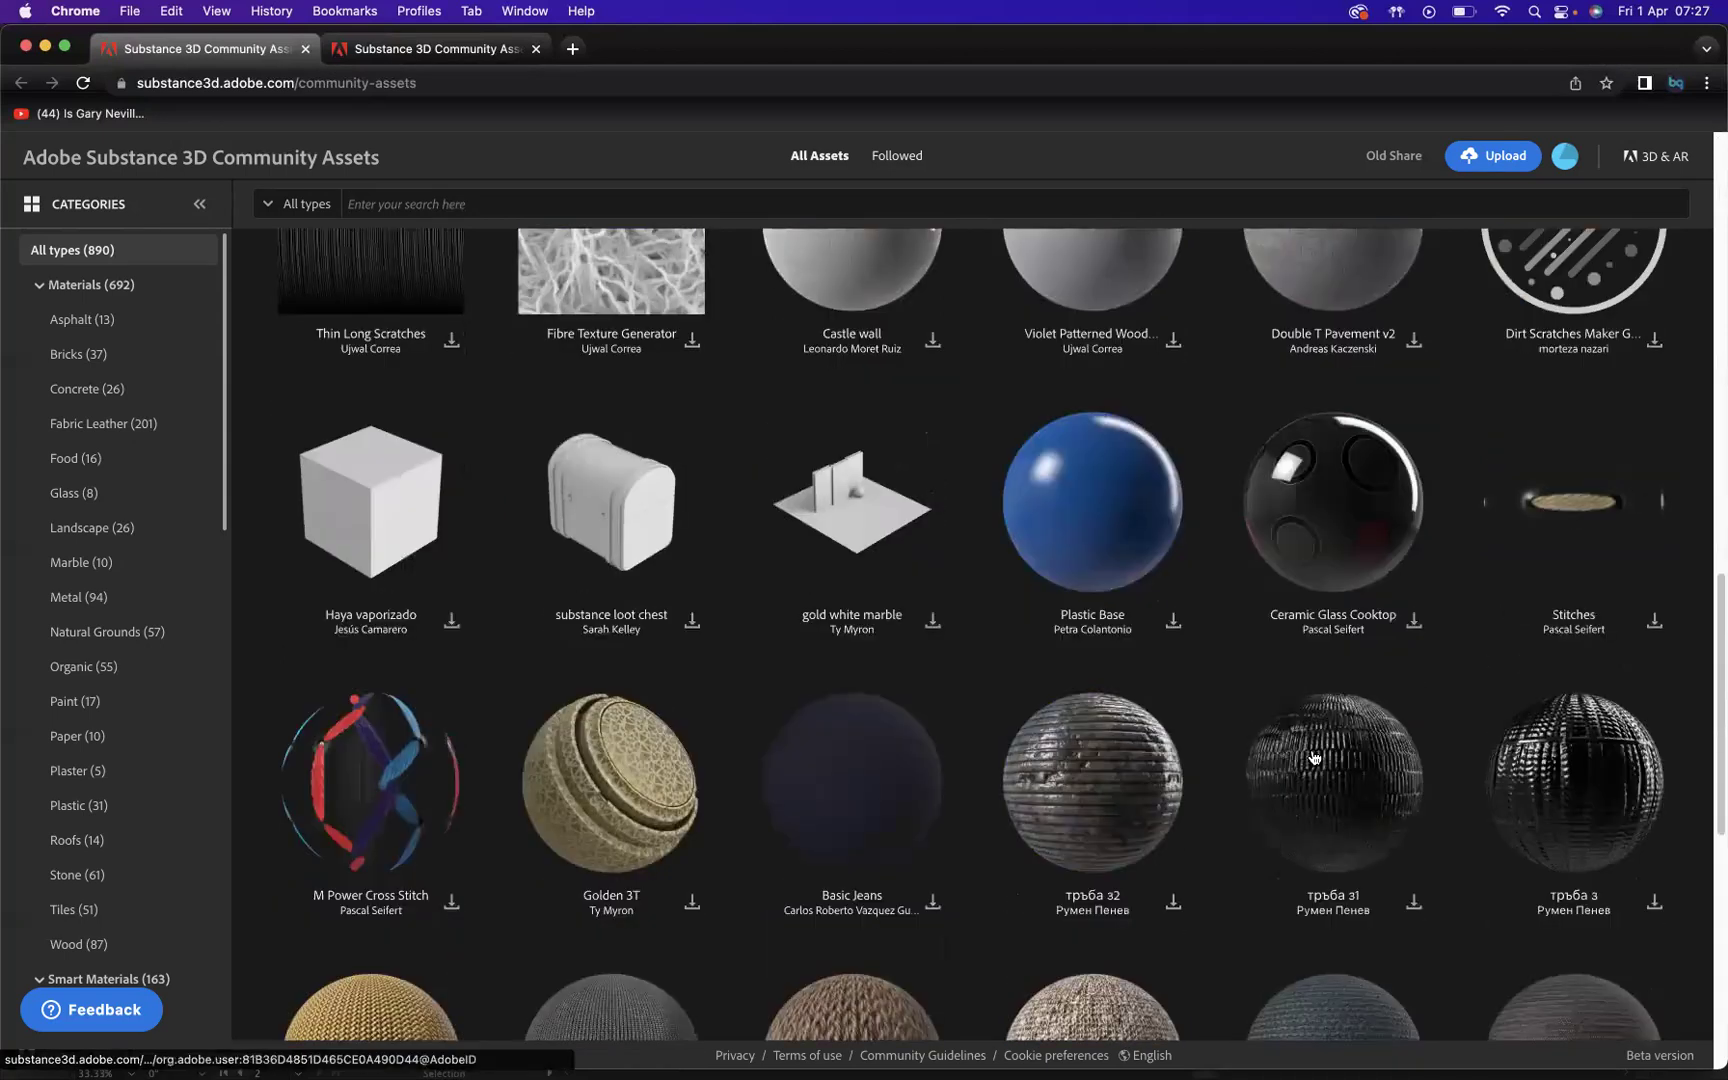
scroll(1313, 757, "down", 10)
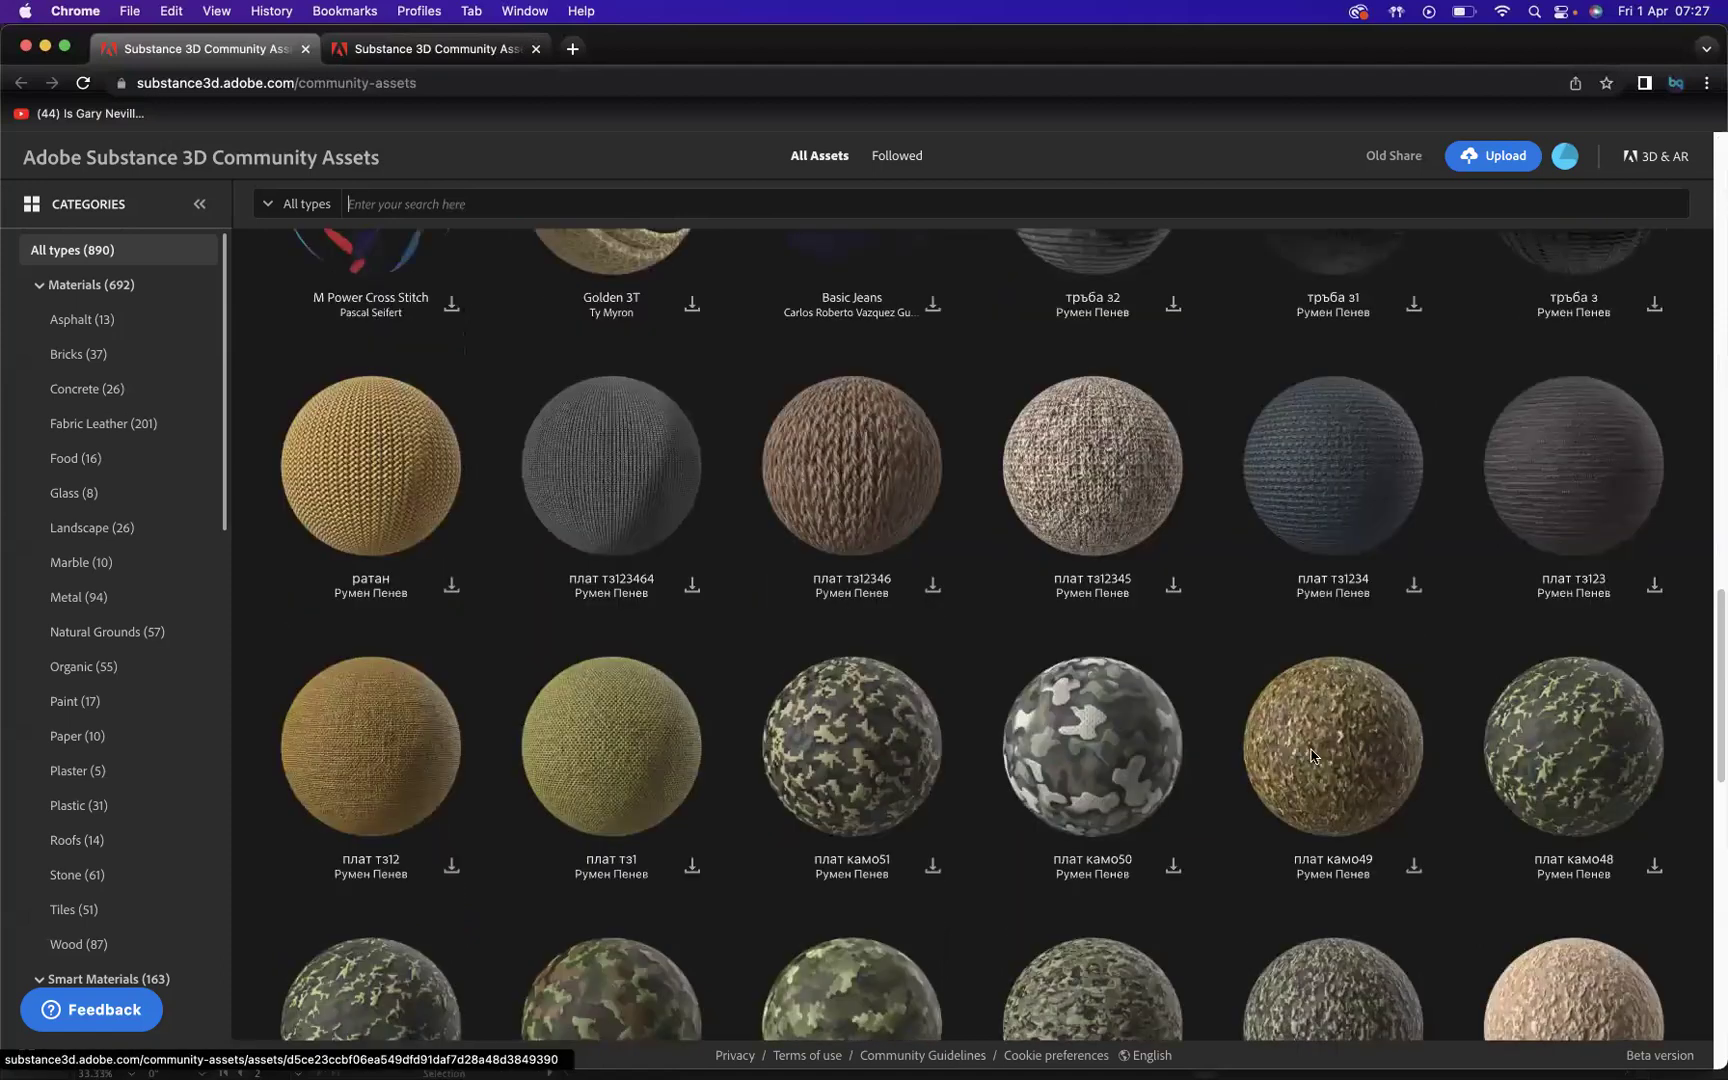
scroll(605, 653, "down", 6)
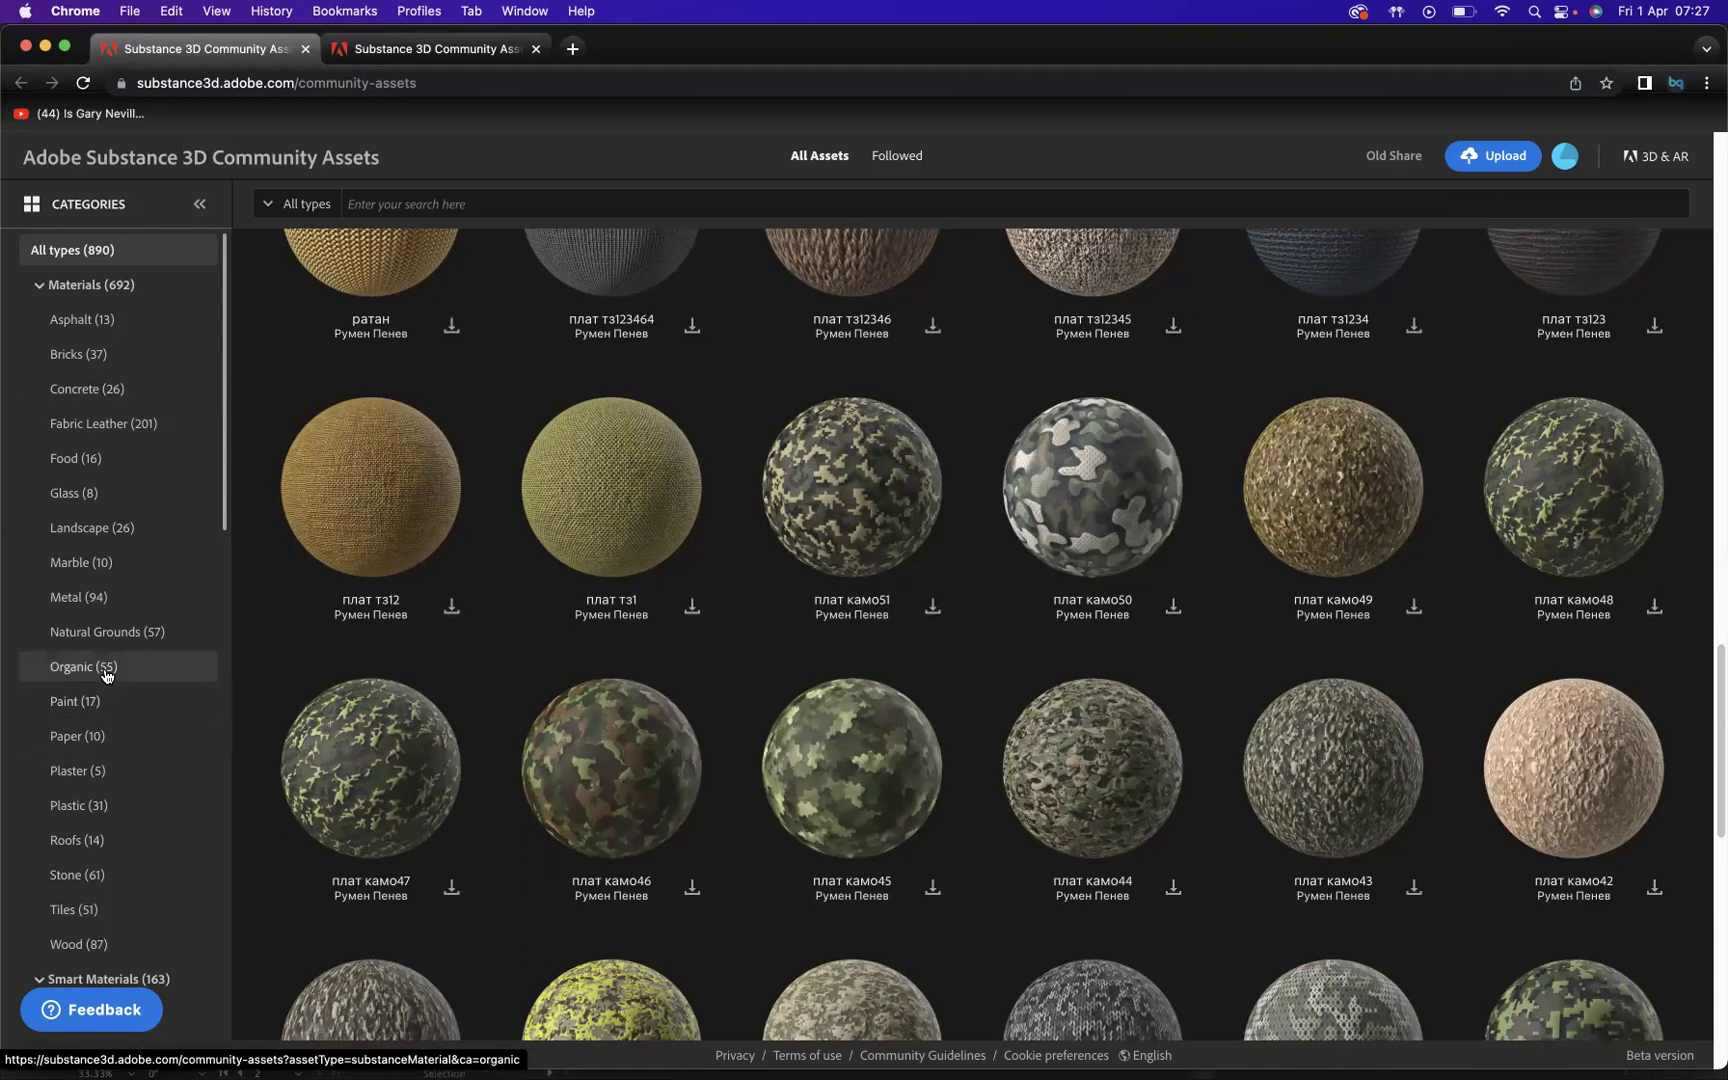
left_click(107, 676)
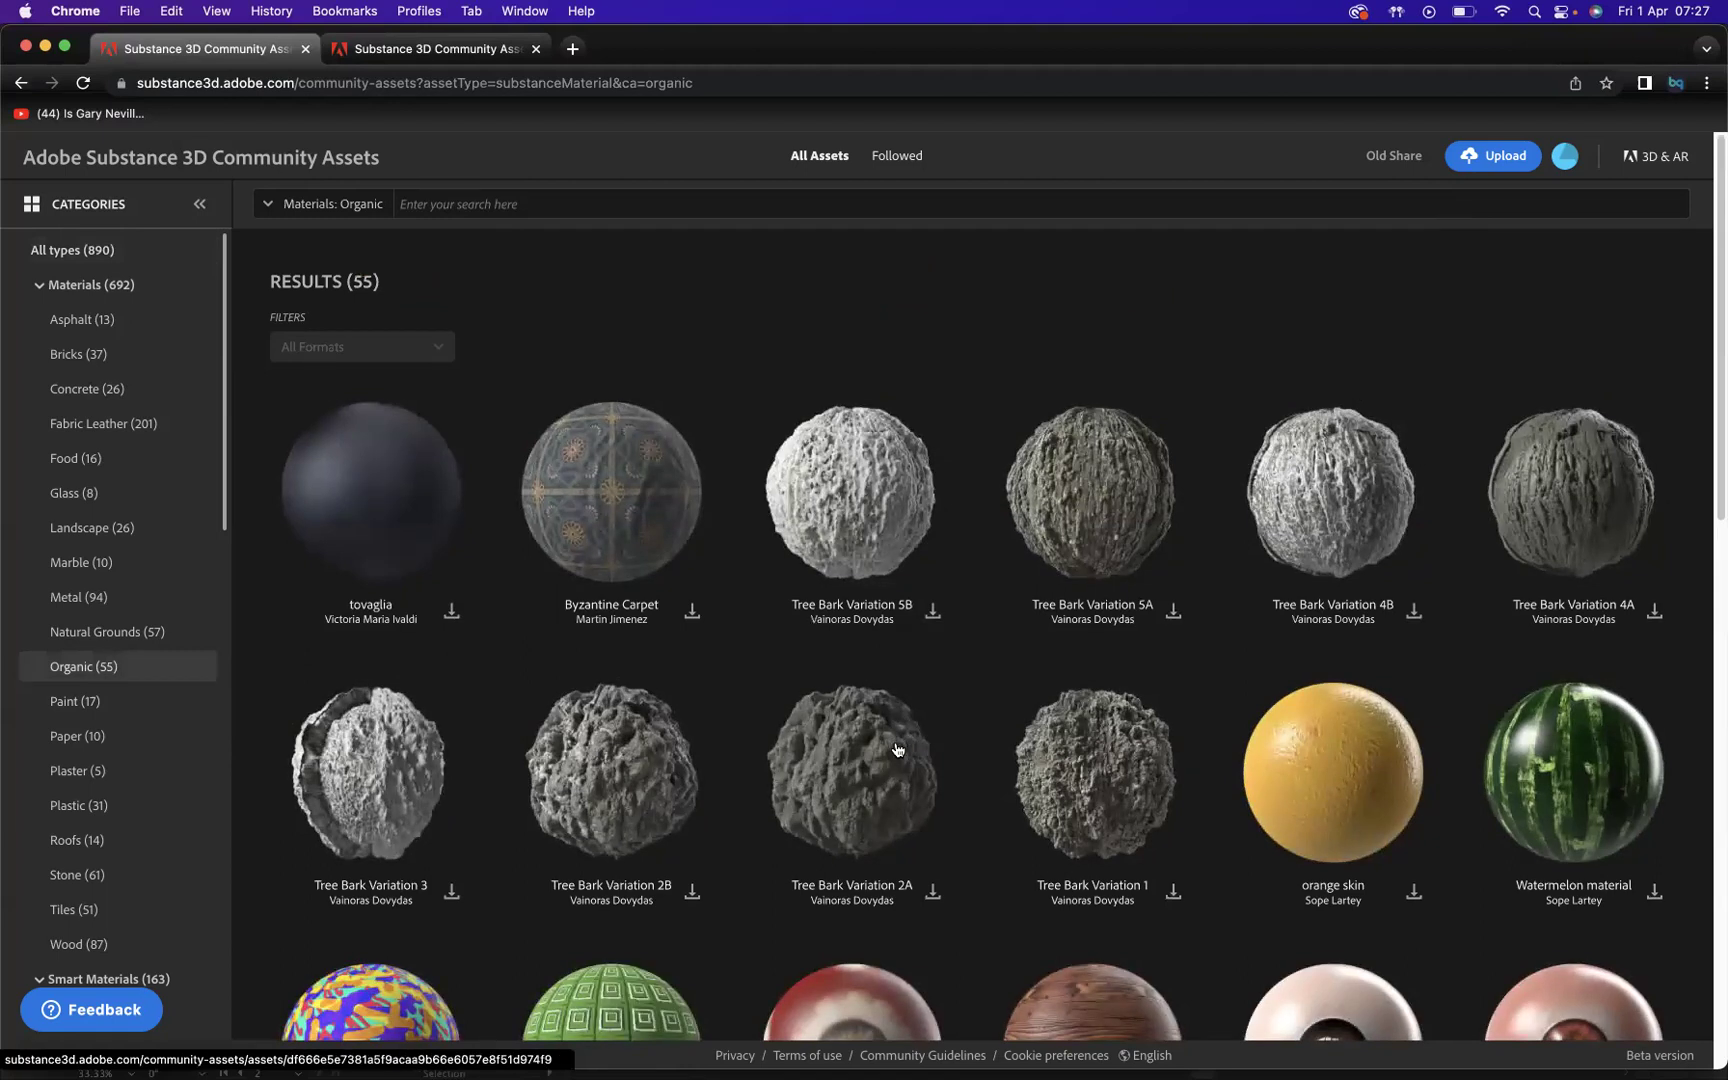
Step: Filter the library to Asphalt, then to Marble, showing its 10 results
scroll(905, 735, "down", 1)
scroll(1150, 688, "down", 2)
scroll(1352, 880, "down", 5)
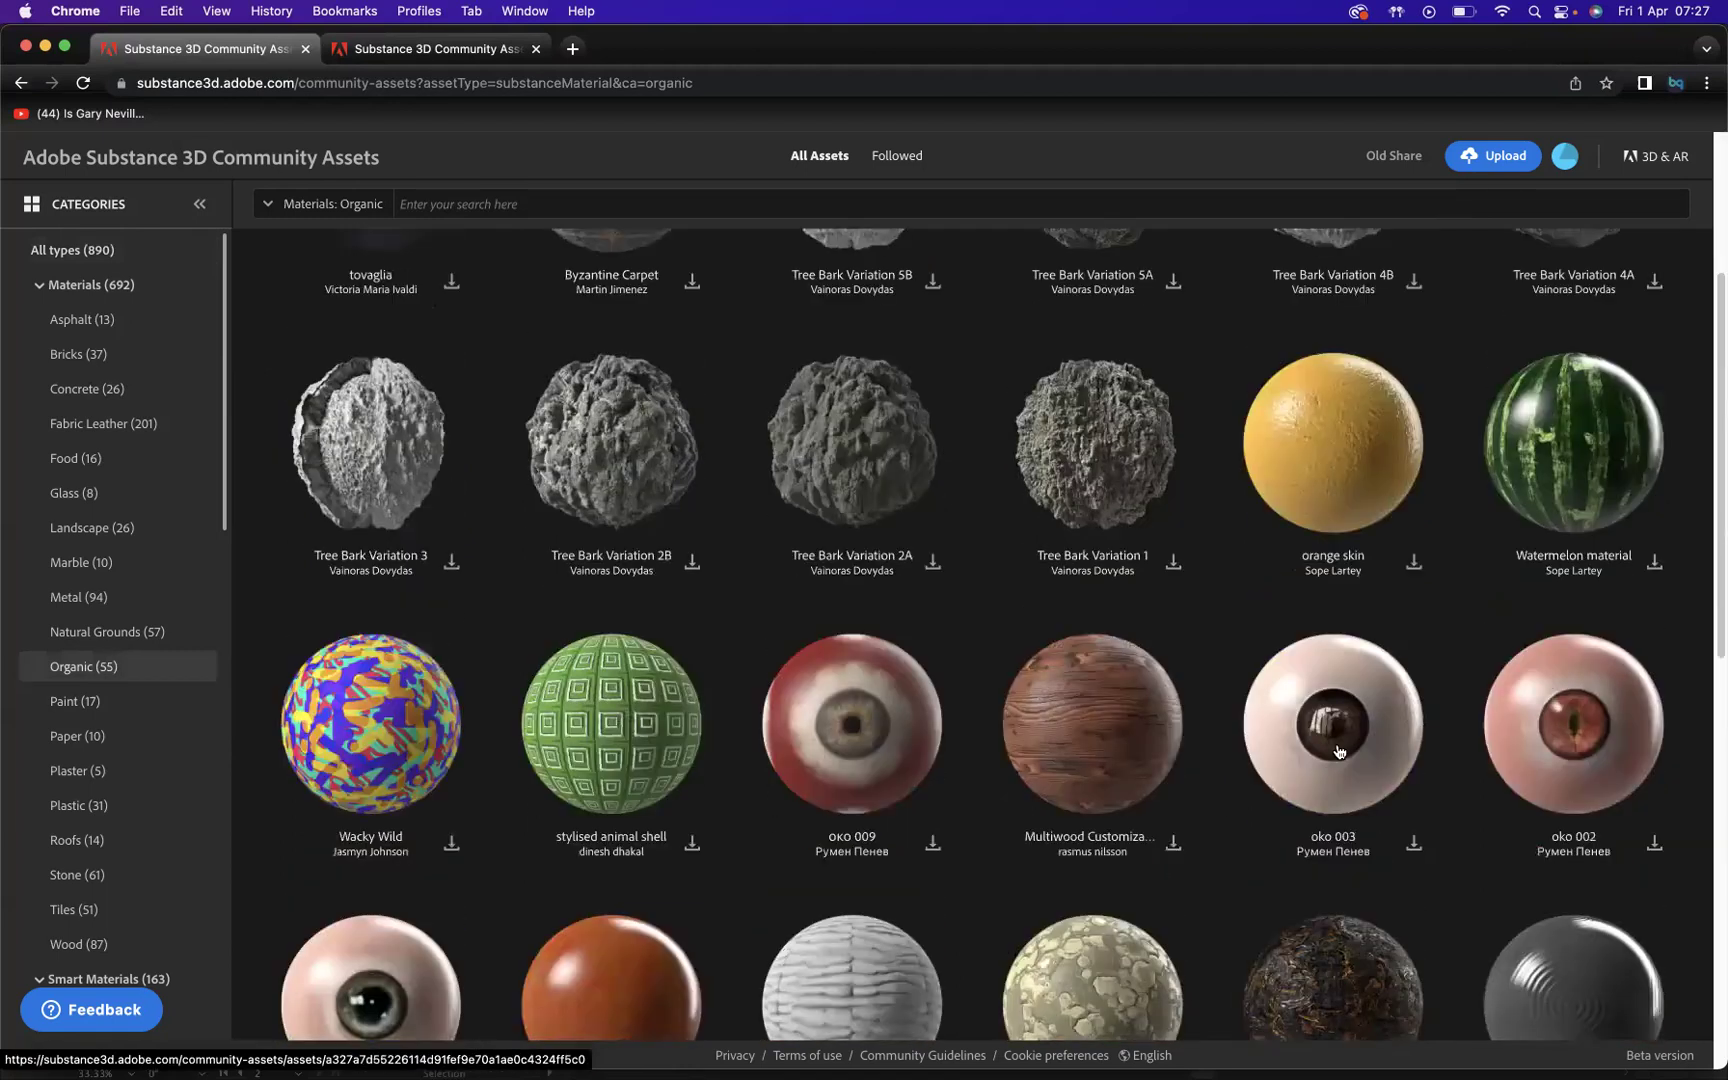
scroll(1530, 684, "down", 1)
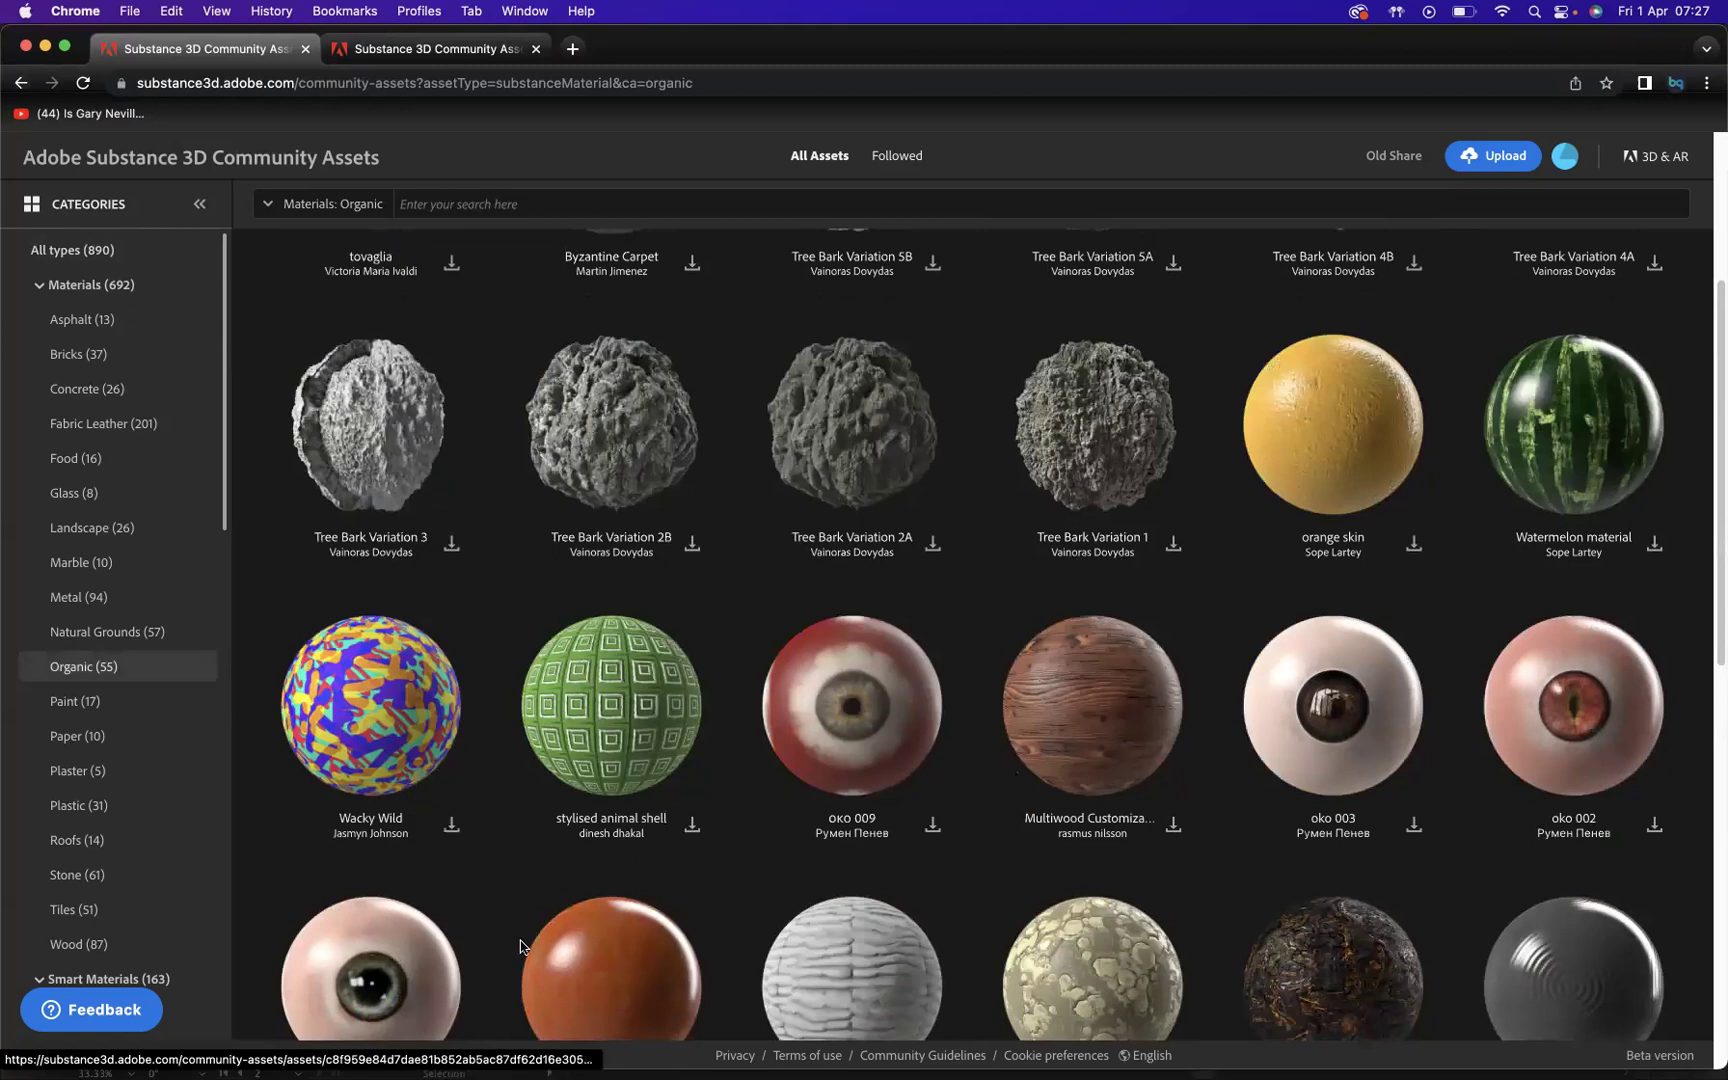
scroll(1178, 858, "down", 4)
scroll(1460, 885, "down", 7)
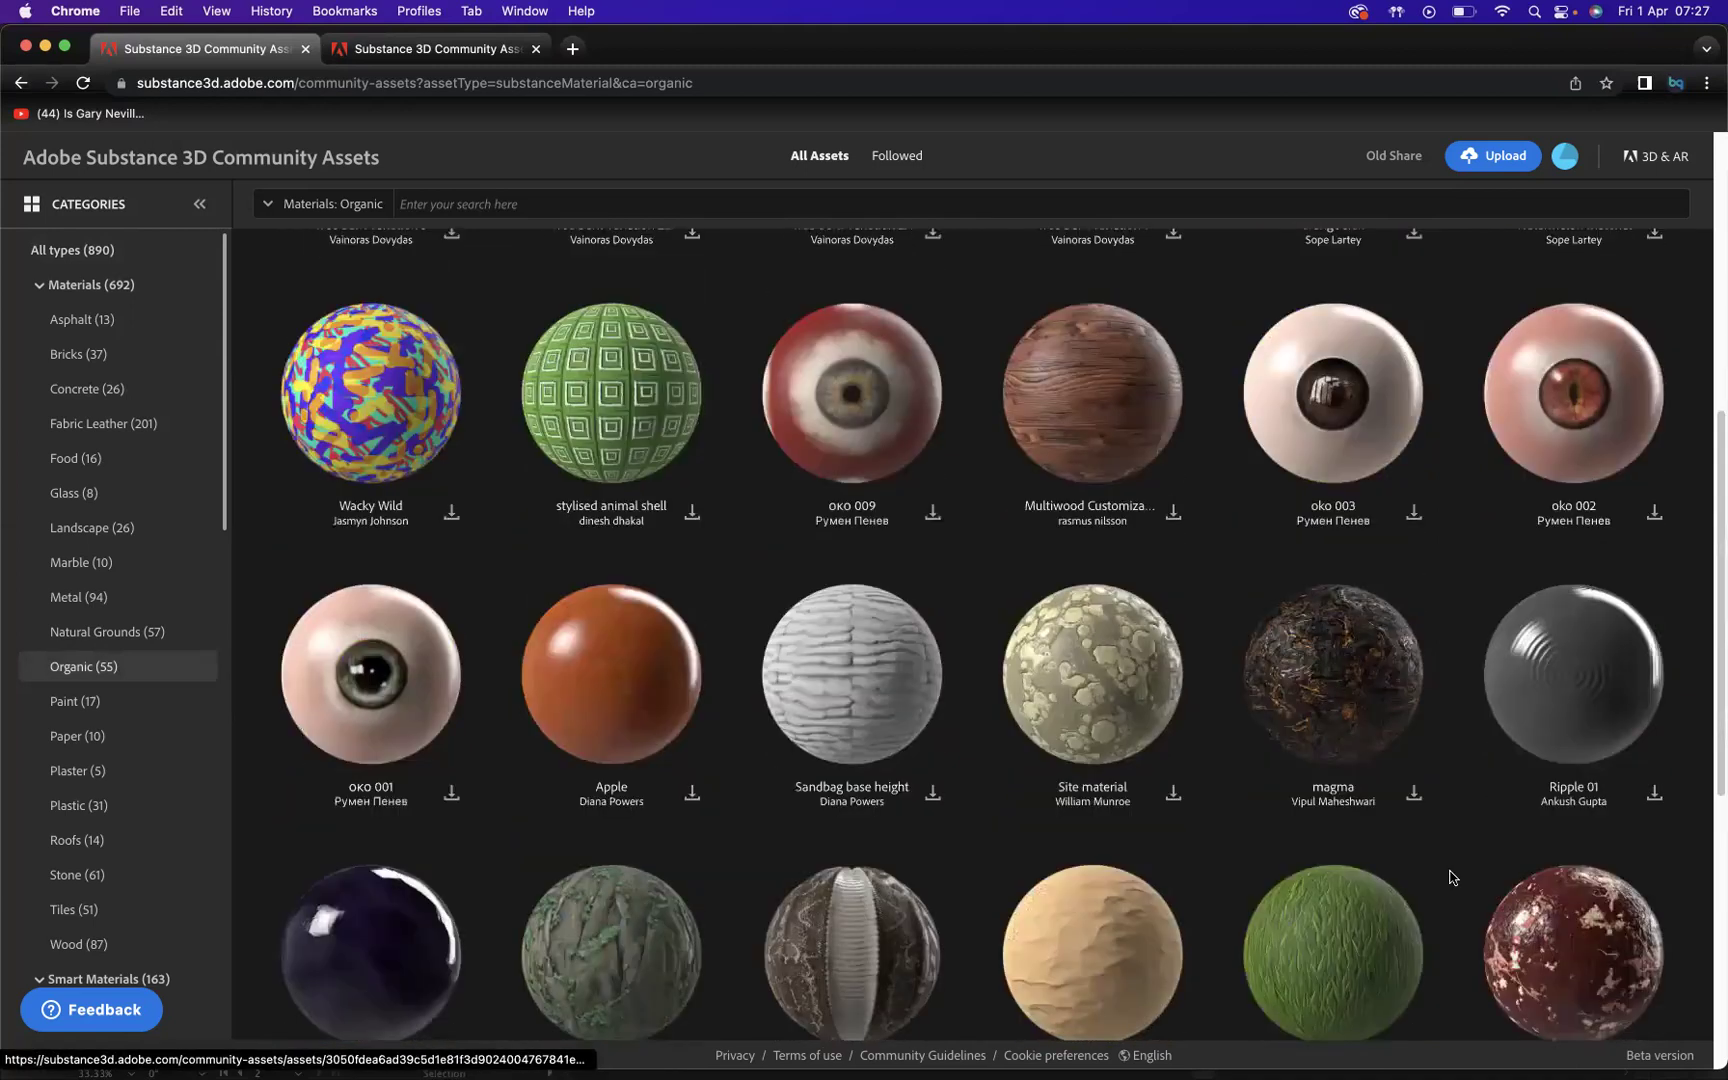
scroll(300, 670, "down", 4)
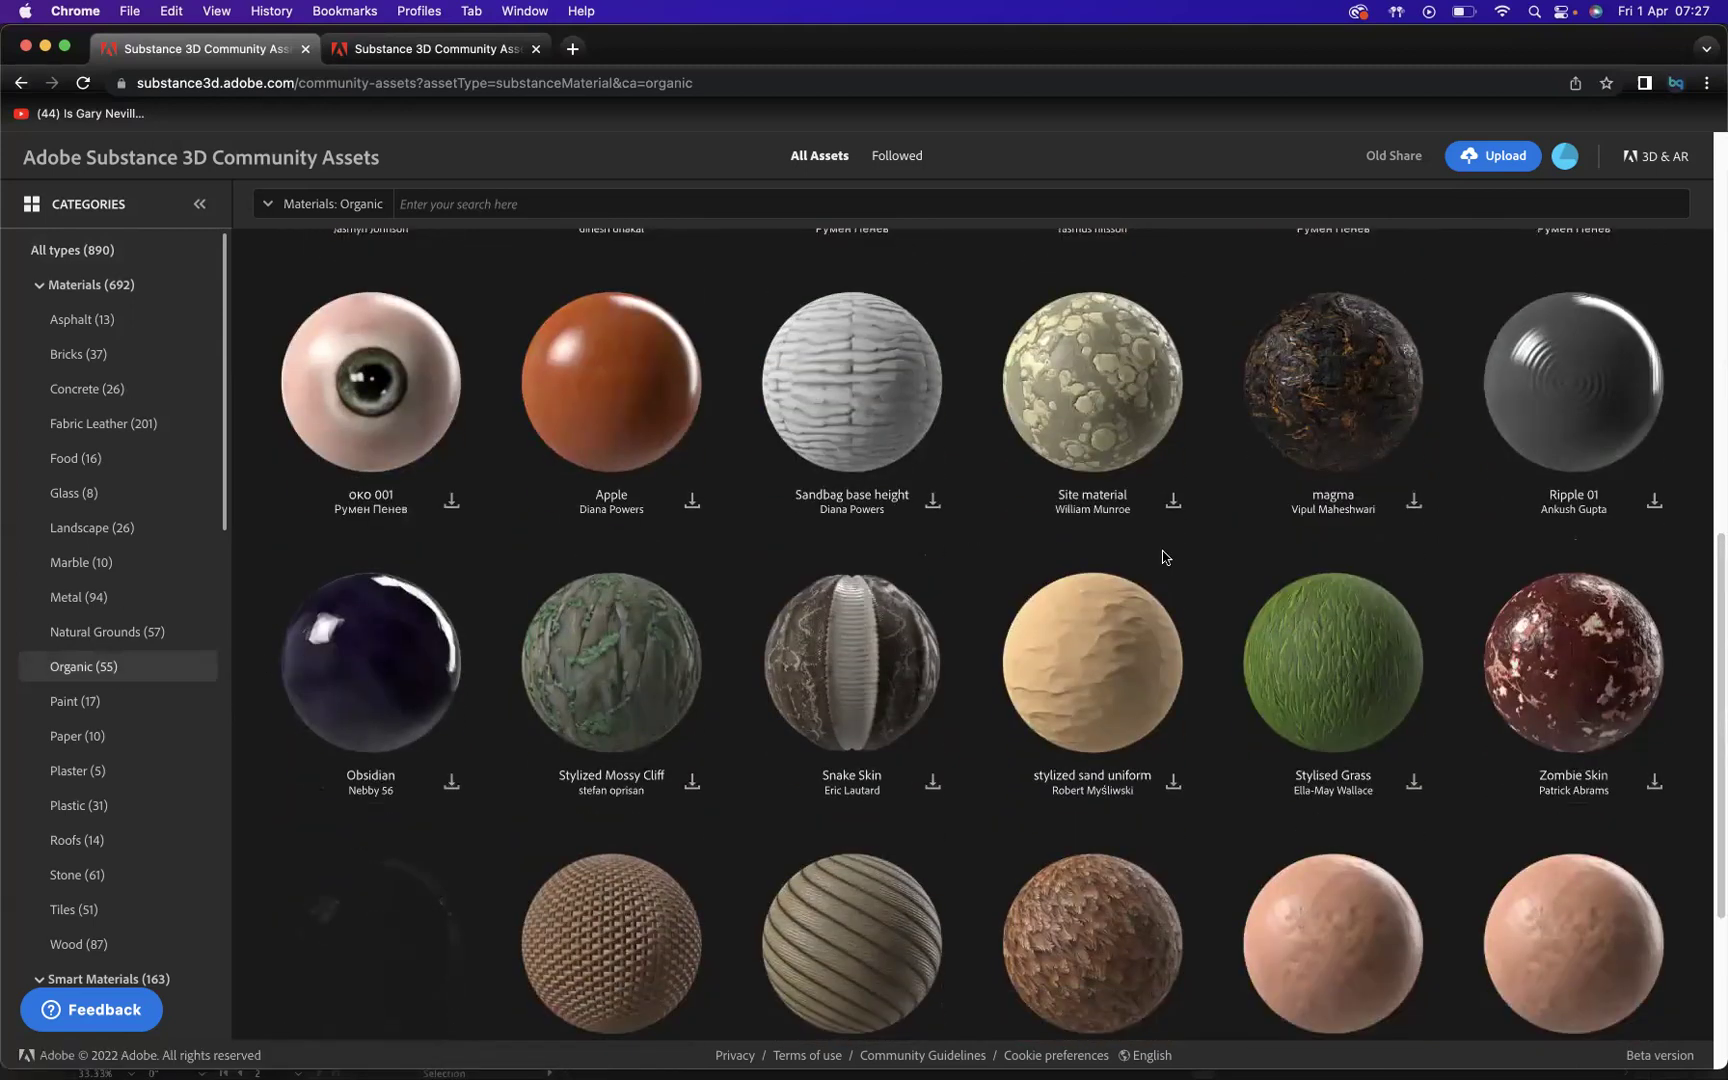
scroll(1163, 555, "down", 5)
scroll(1165, 558, "down", 3)
scroll(1165, 558, "up", 10)
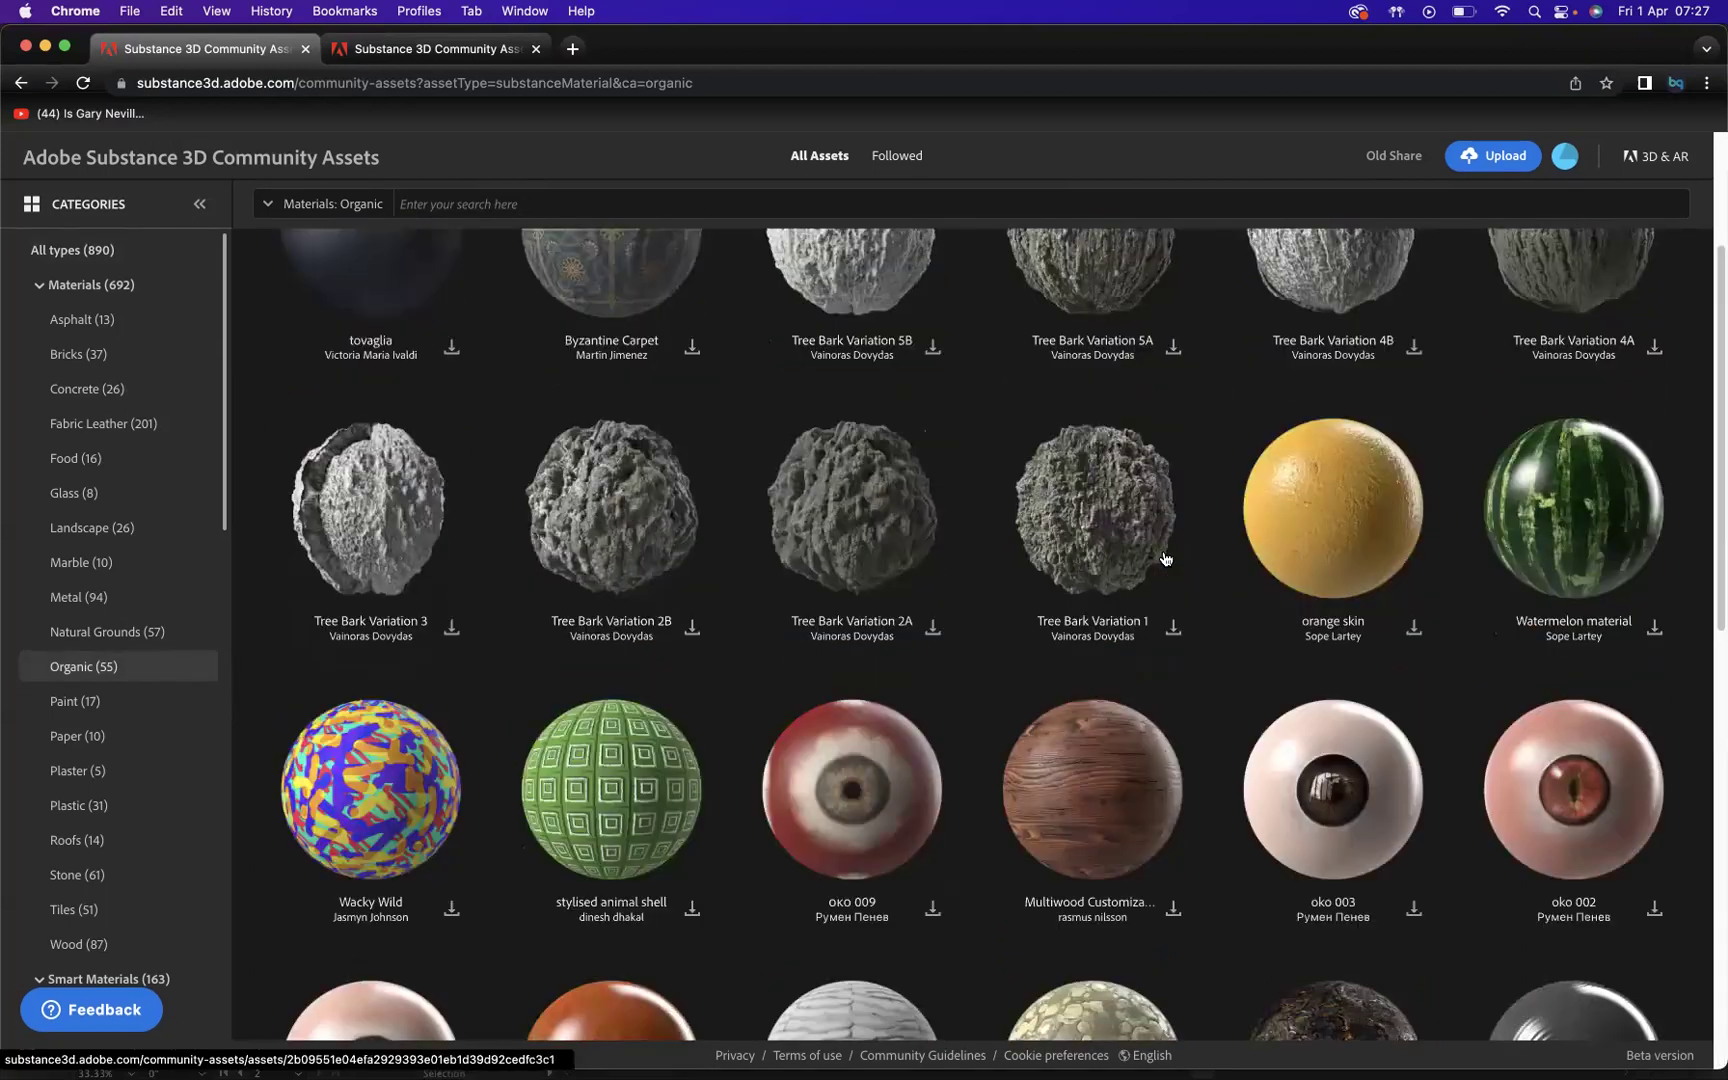
scroll(1165, 558, "up", 3)
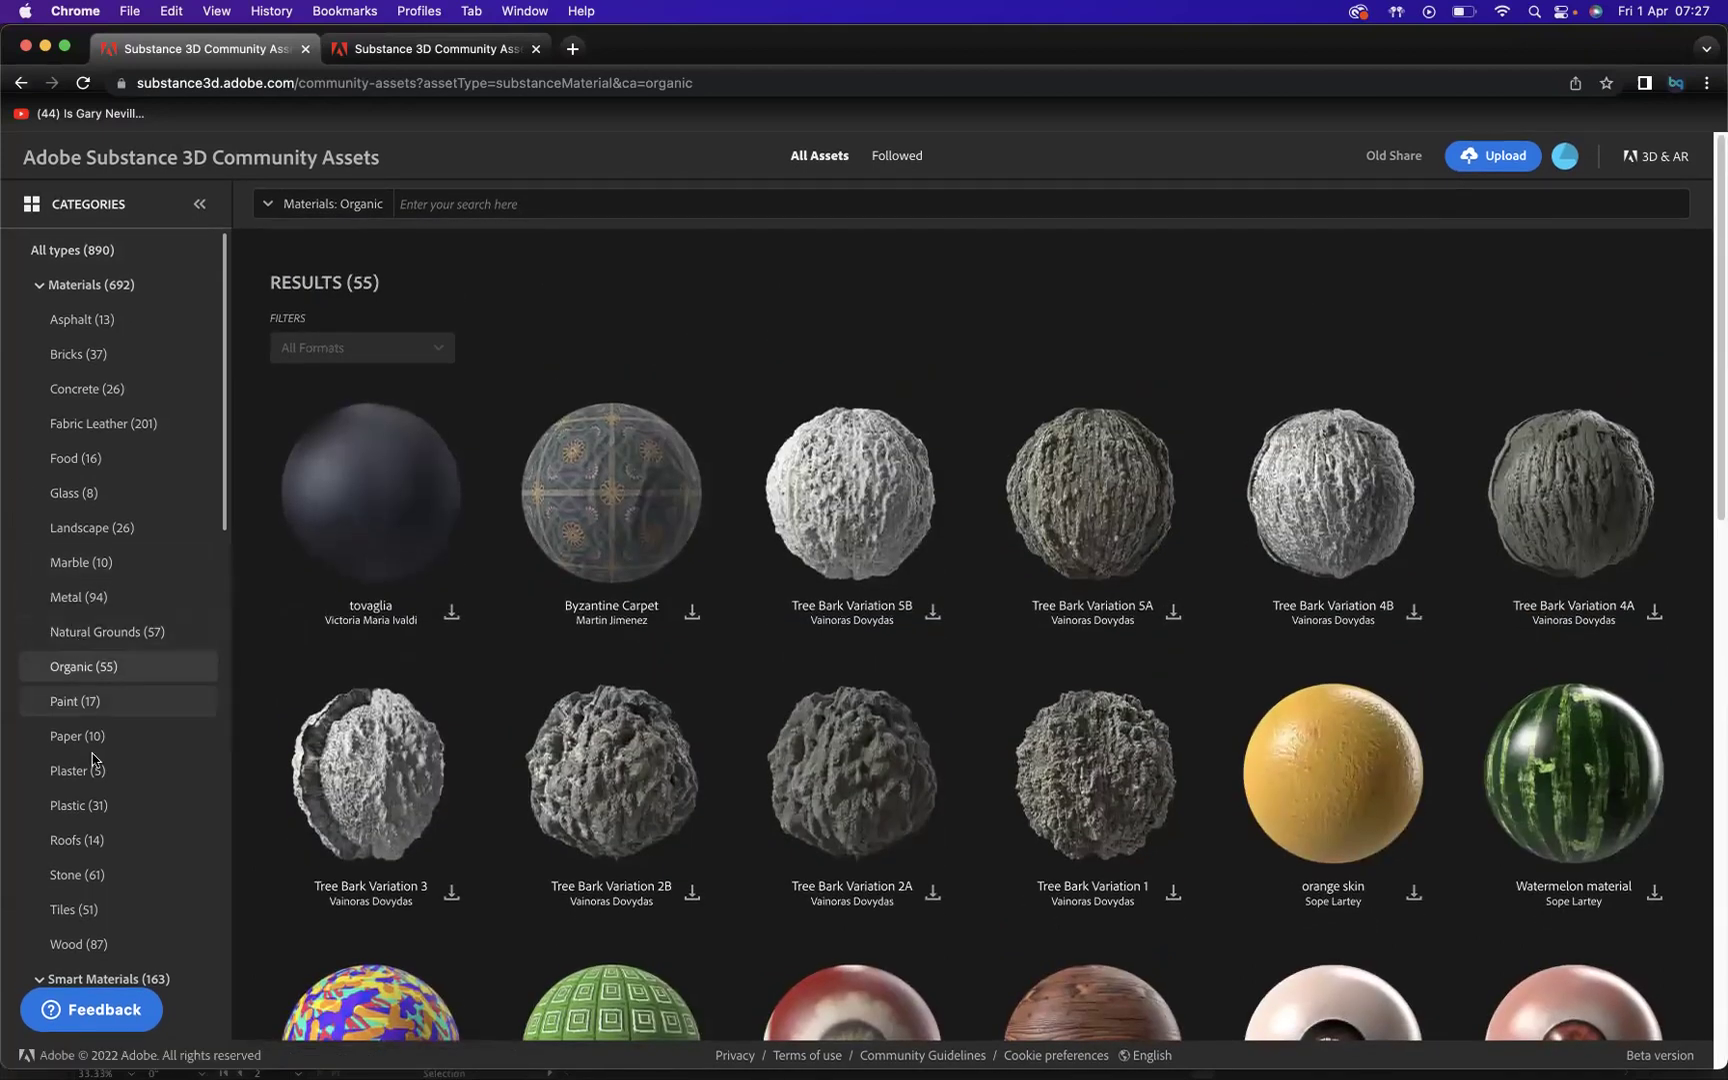
left_click(95, 328)
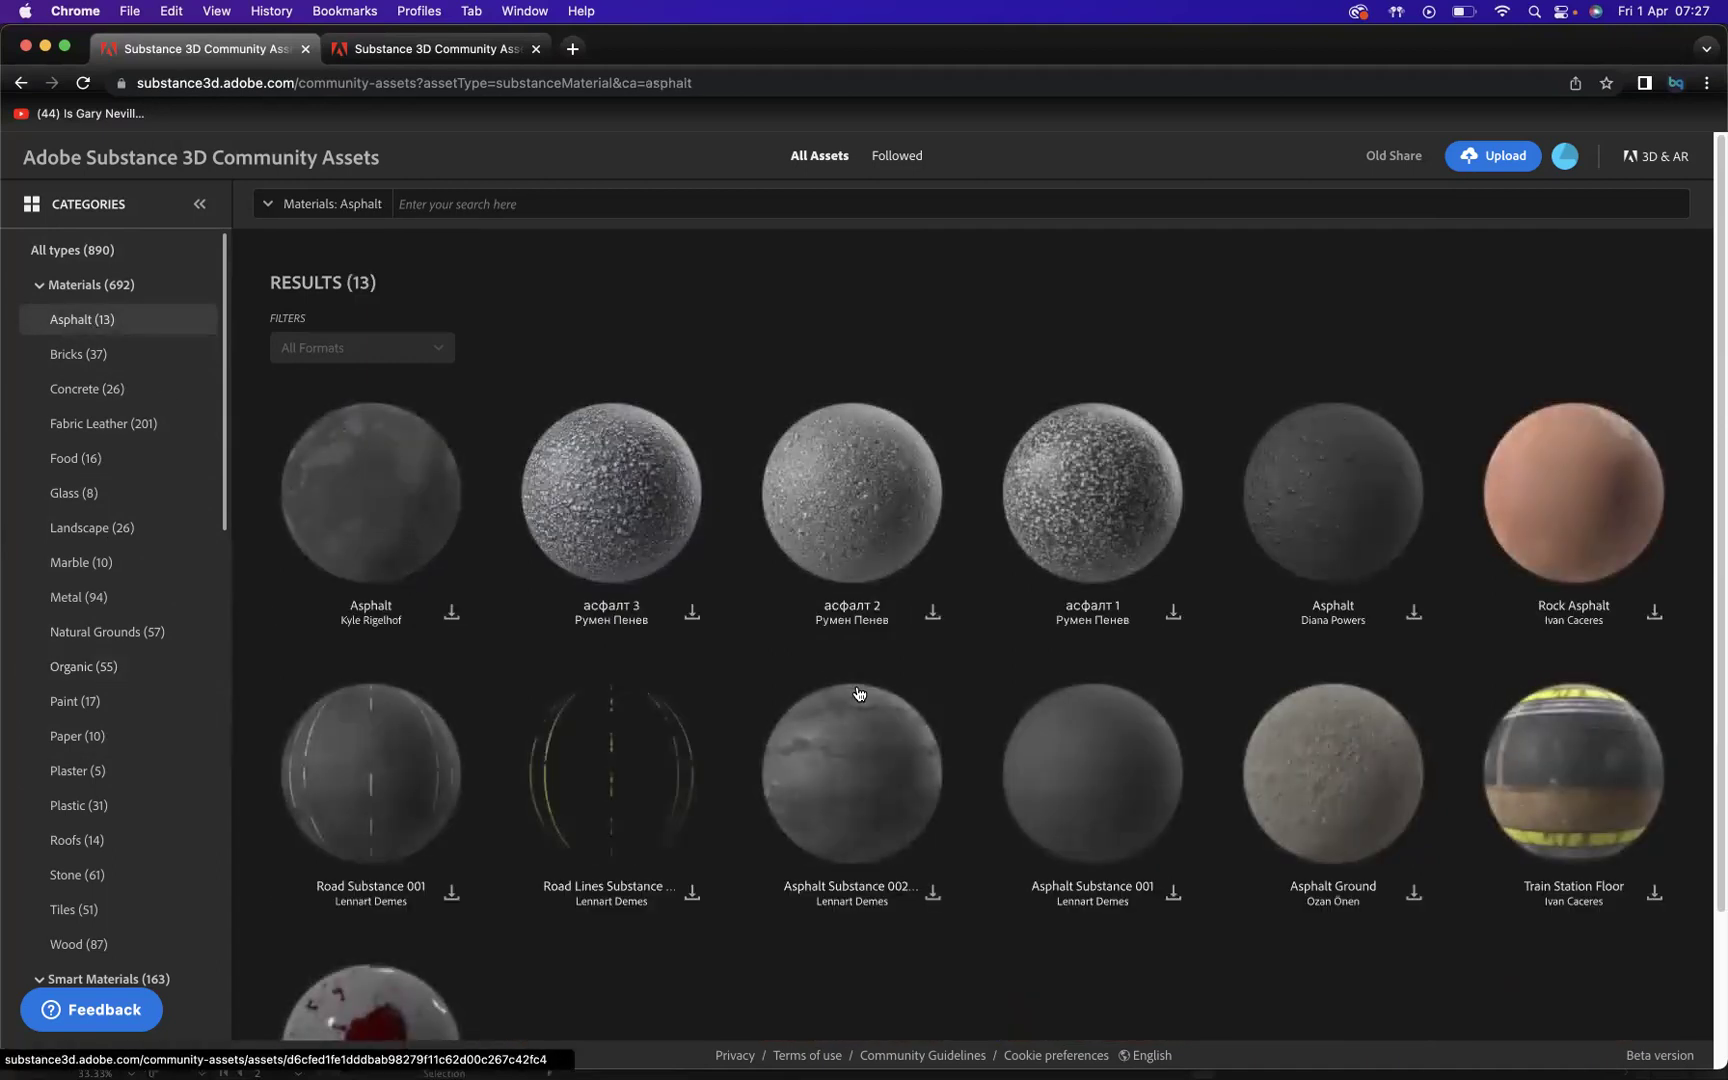
scroll(860, 690, "down", 1)
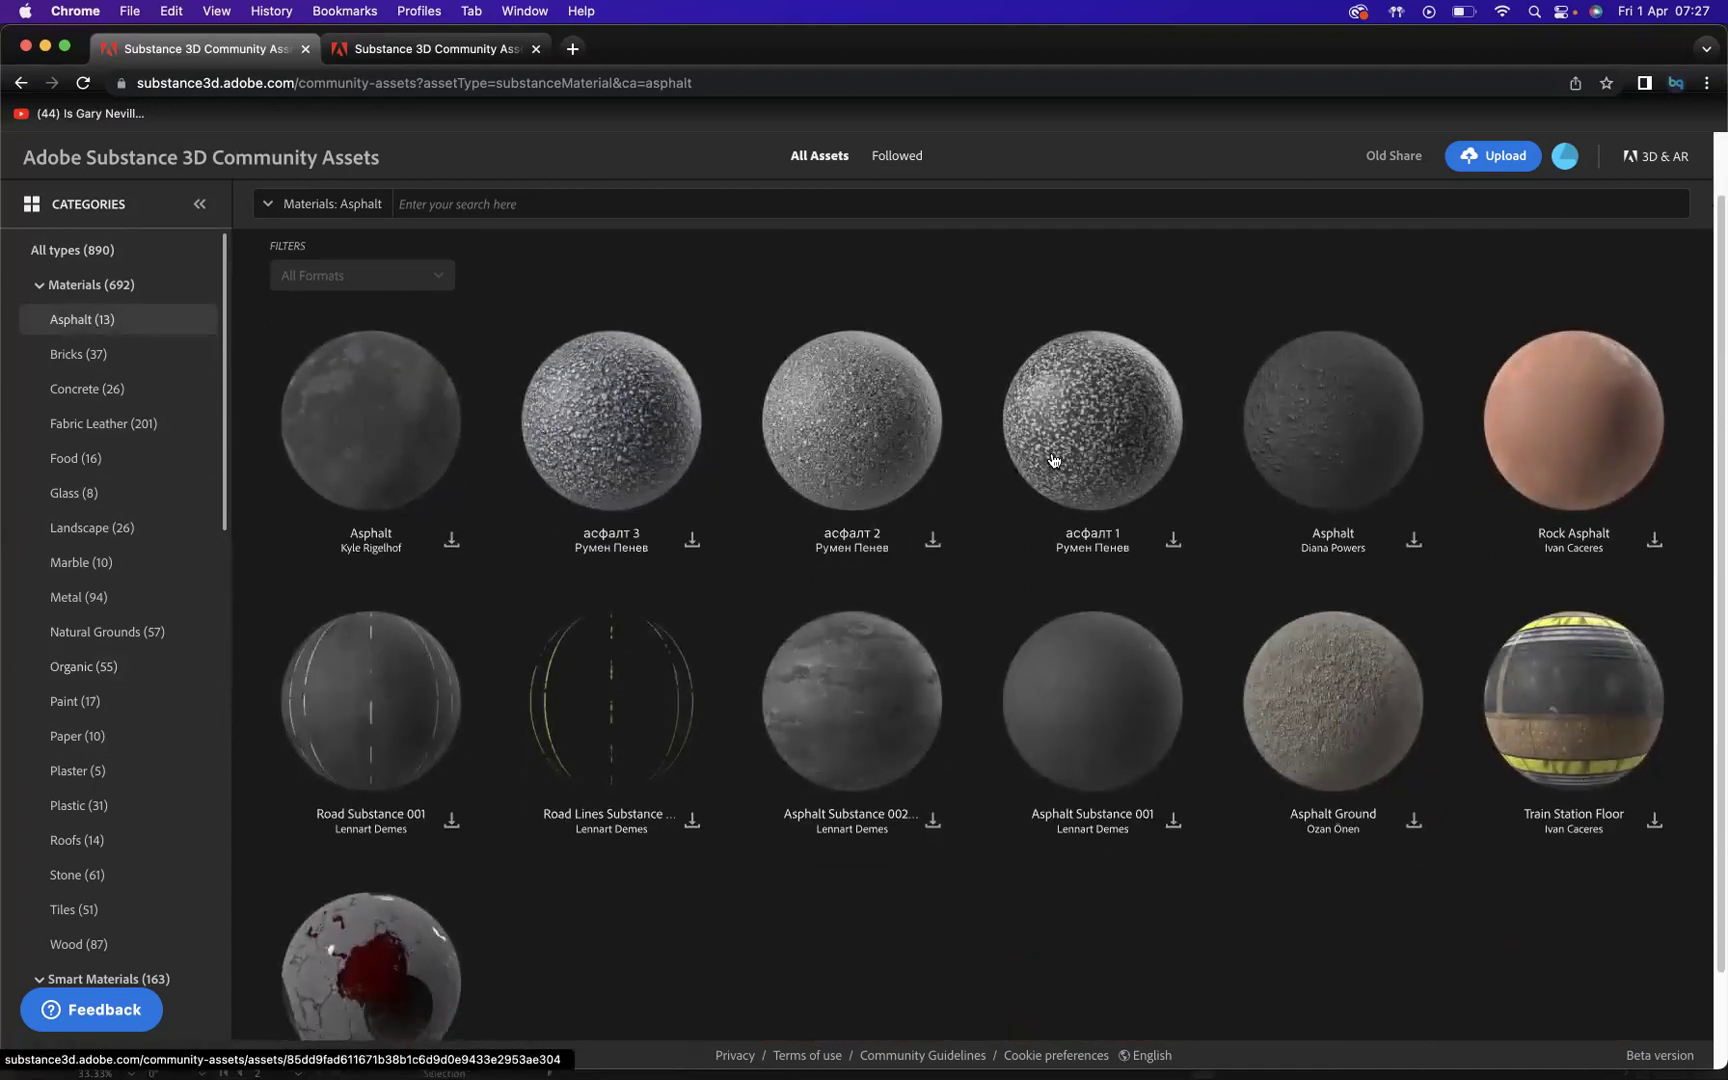
left_click(133, 563)
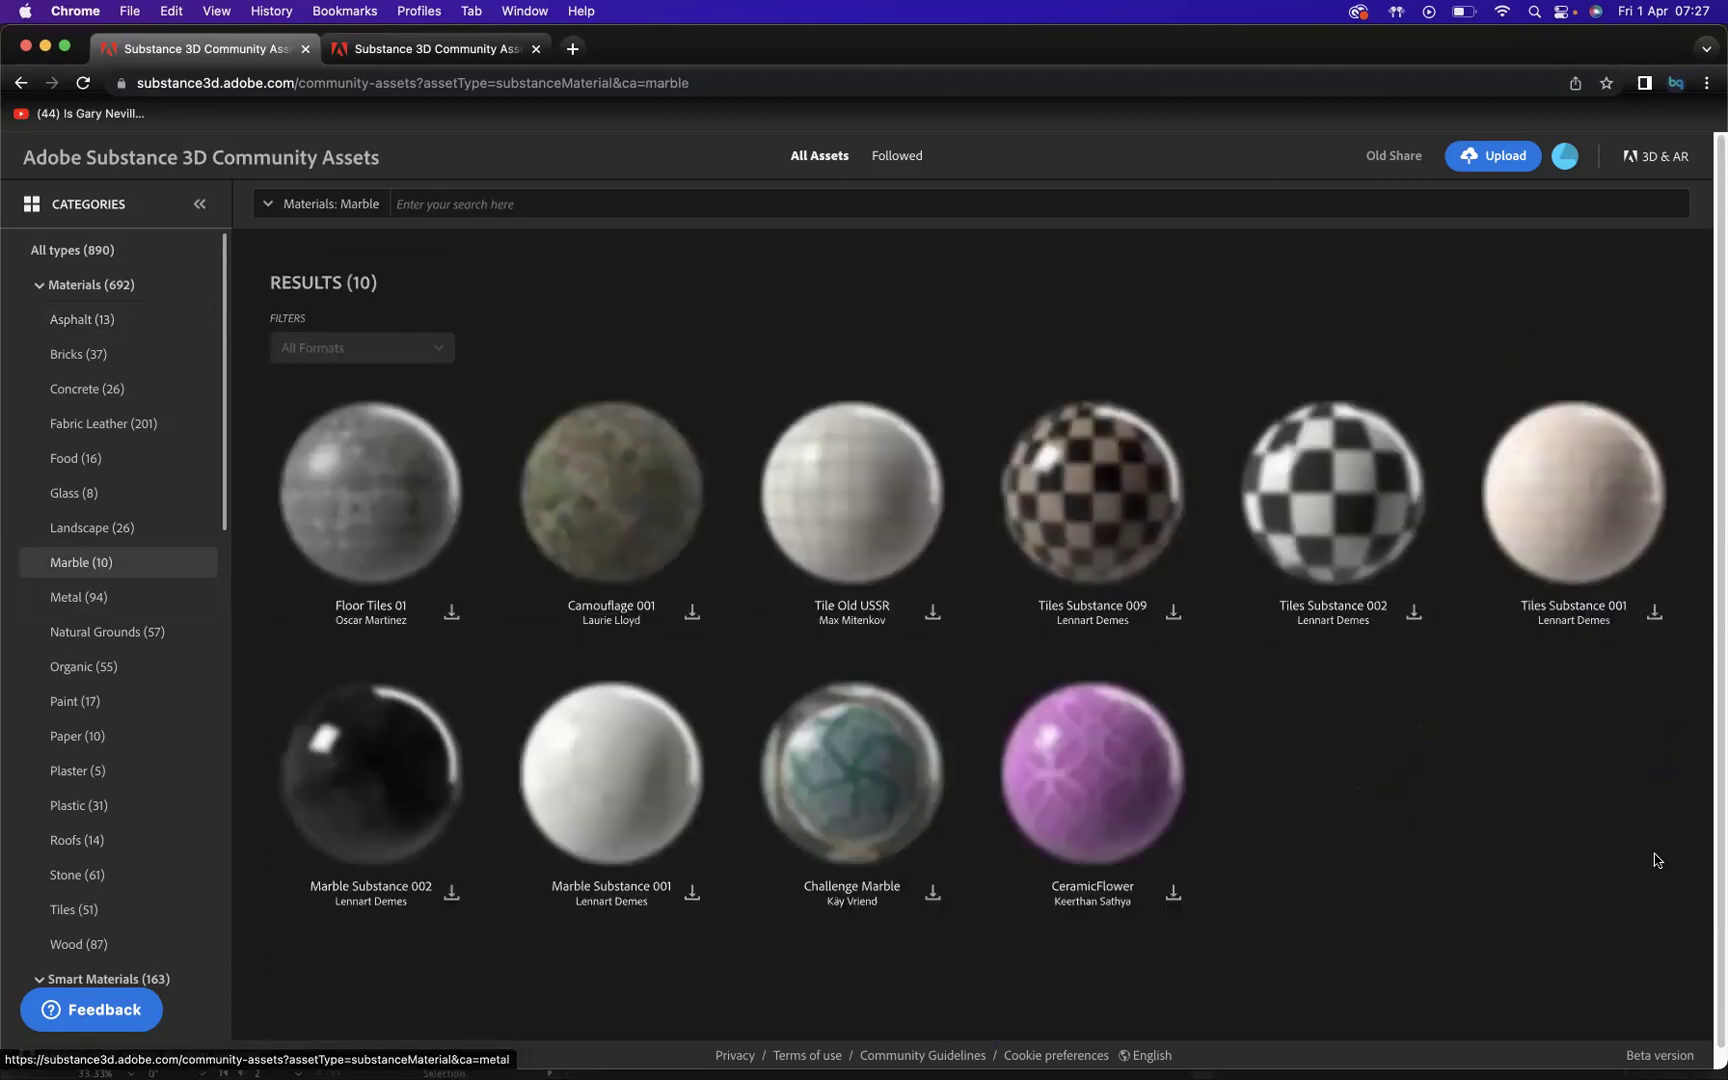
Step: Show All types and download the Varnished Parquet Wood Tiles .sbsar material
left_click(72, 250)
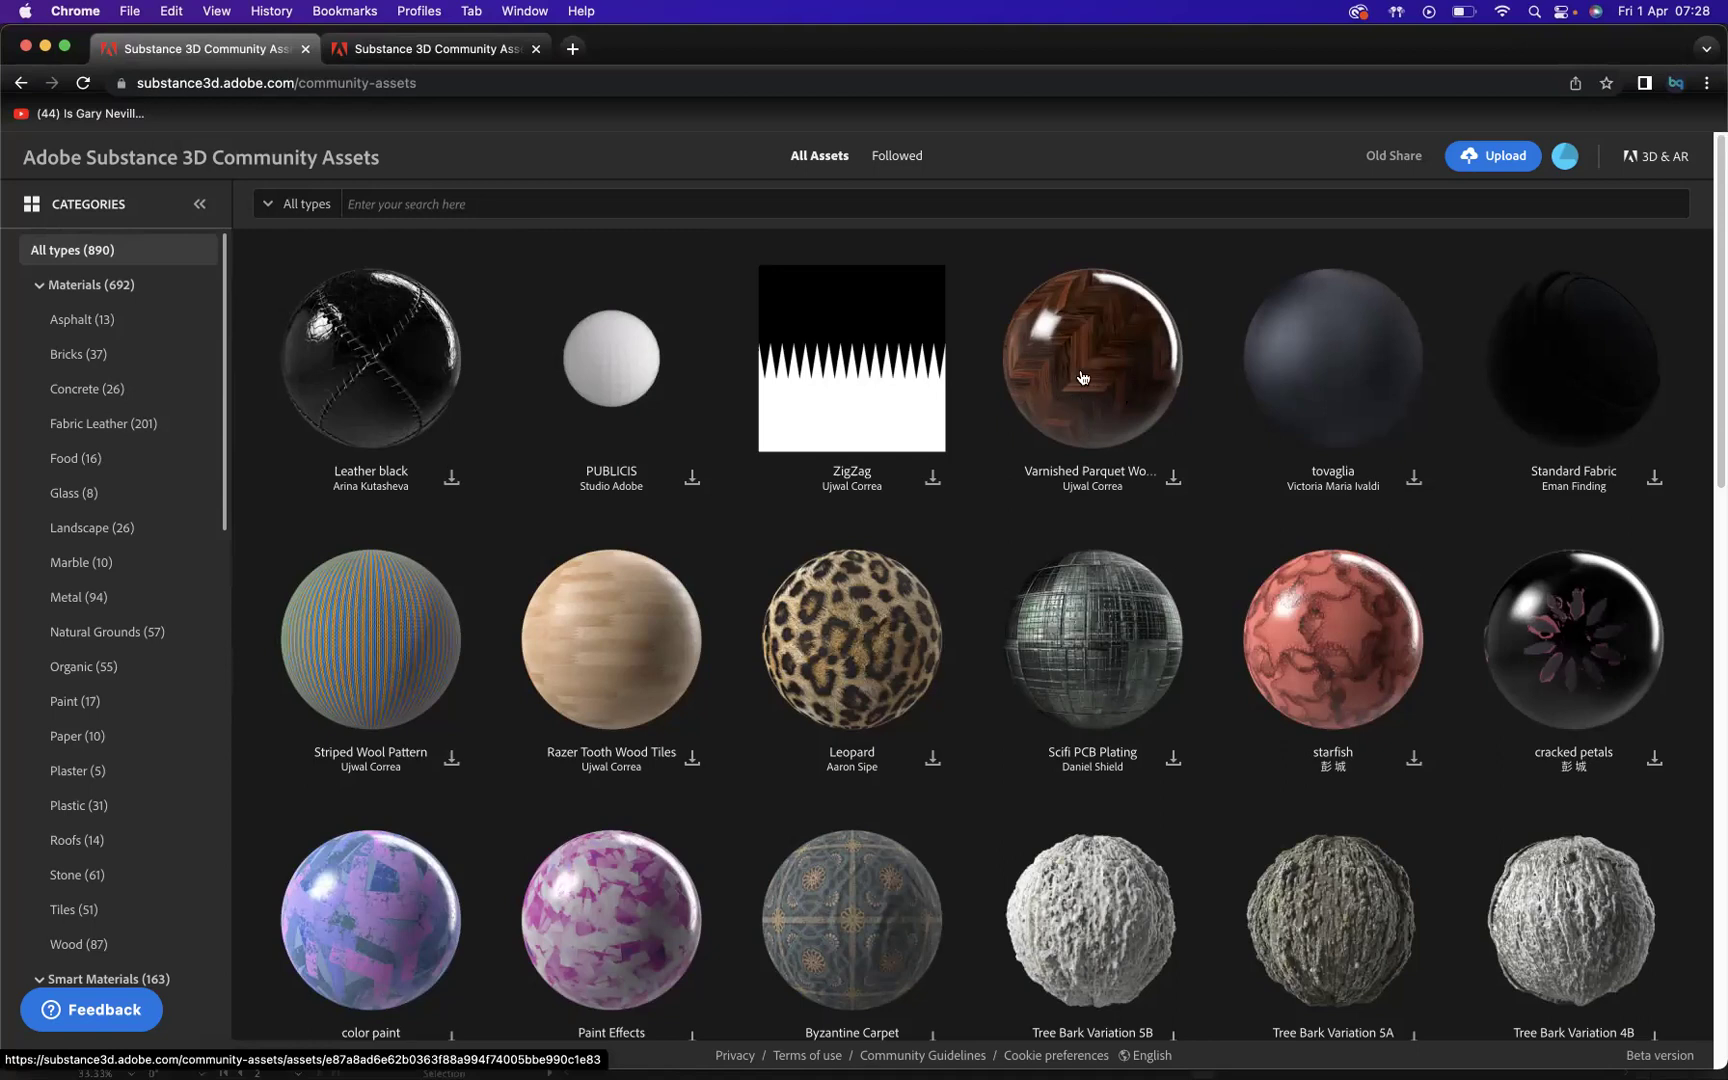
left_click(1172, 479)
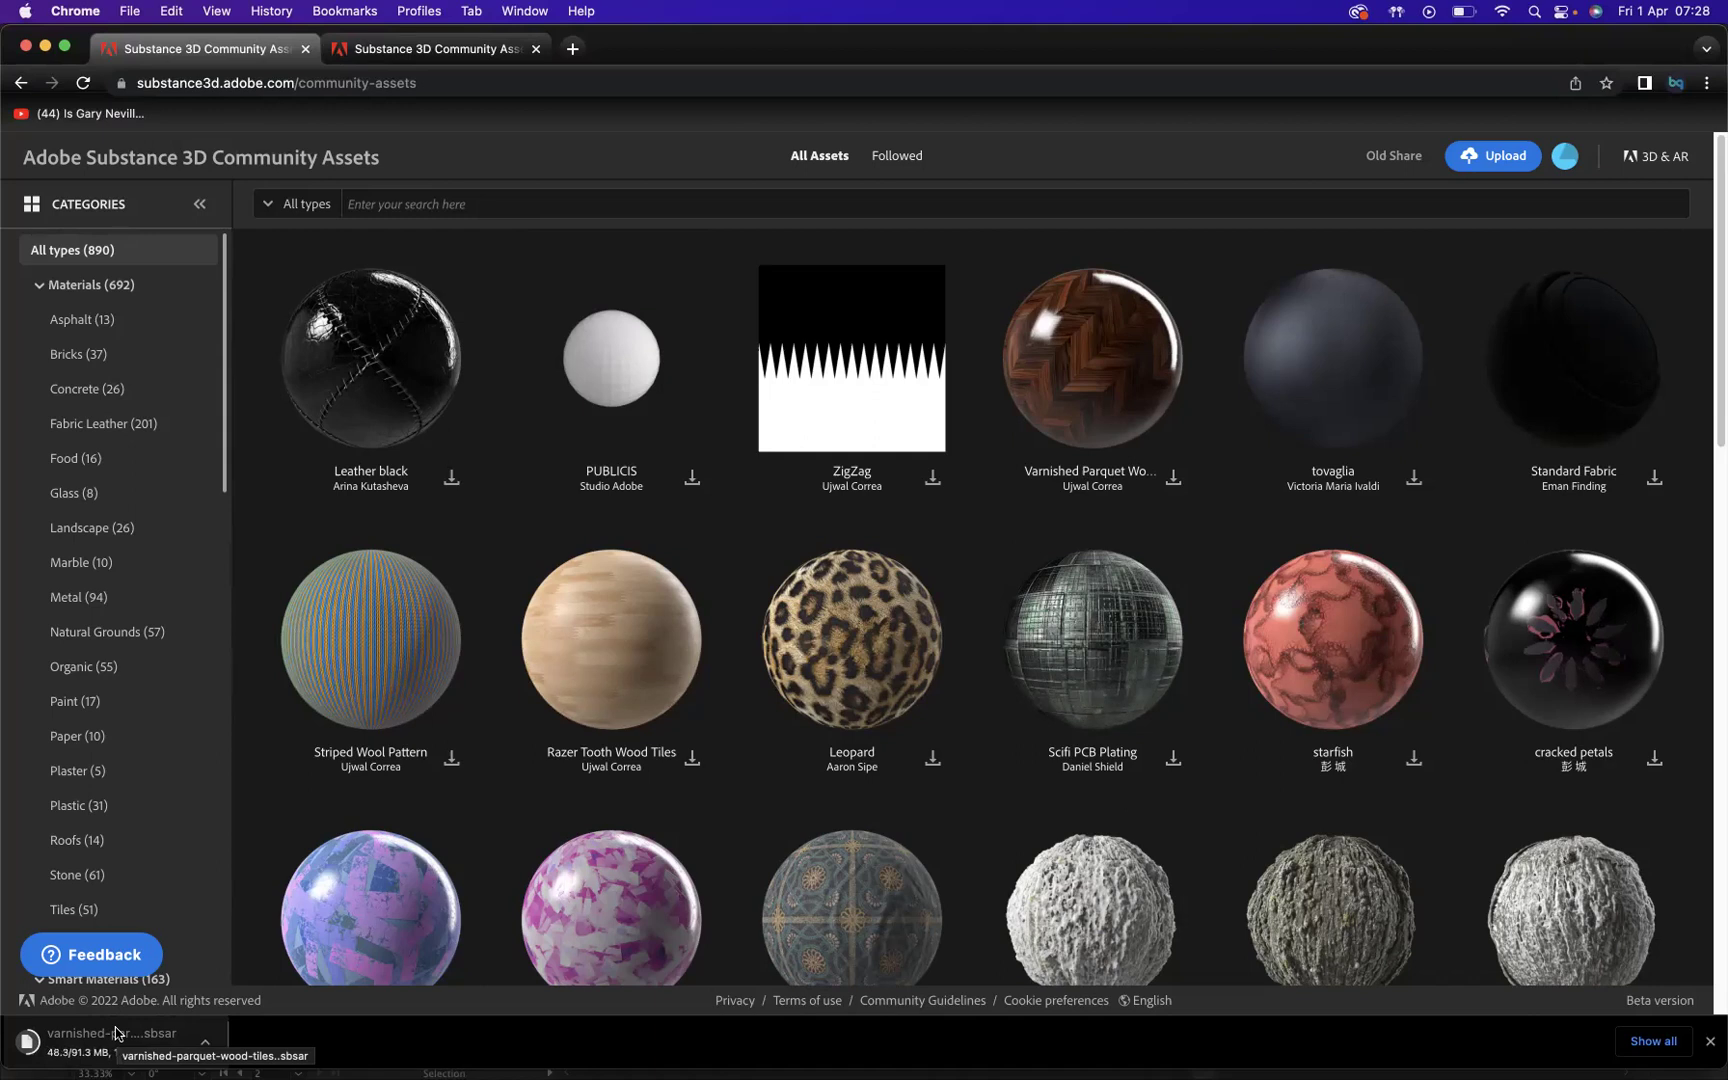
Step: Back in Illustrator, drag the 3D vase to the centre of the artboard
mouse_move(285, 1068)
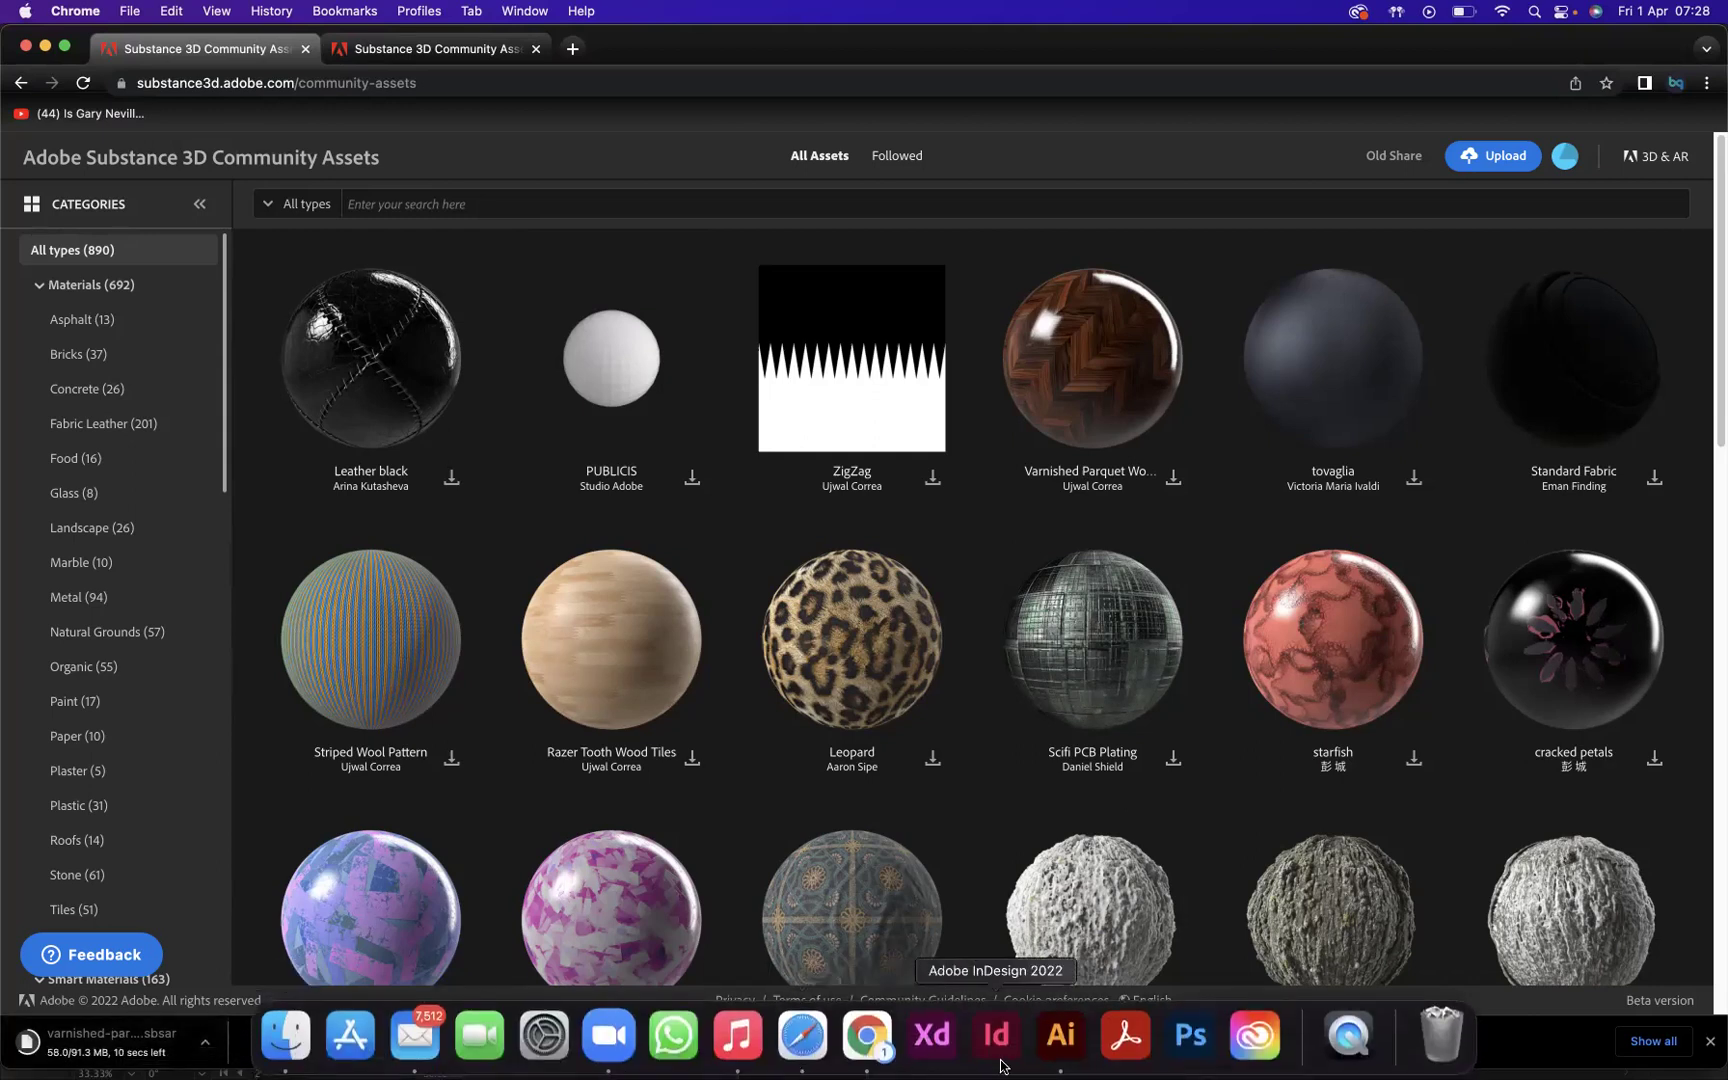
left_click(1061, 1036)
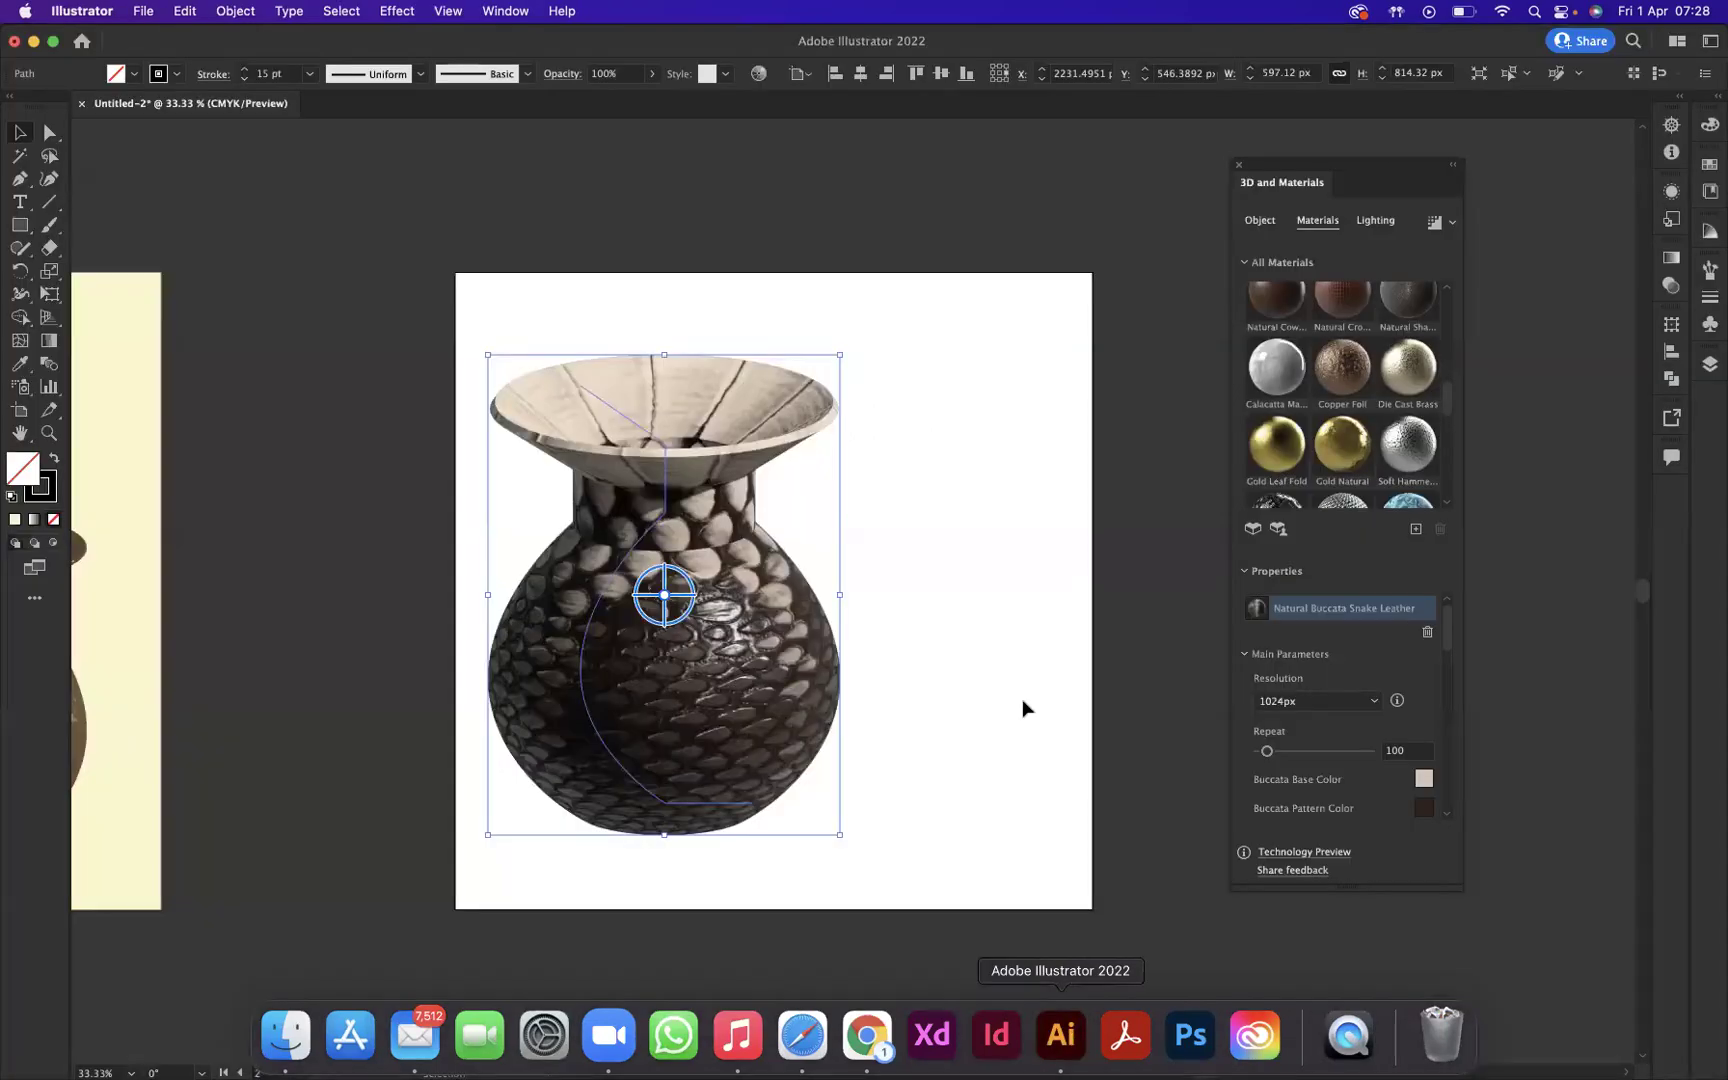
left_click_drag(688, 456, 827, 427)
Step: Import the downloaded varnished parquet wood .sbsar file as a new material
mouse_move(890, 1066)
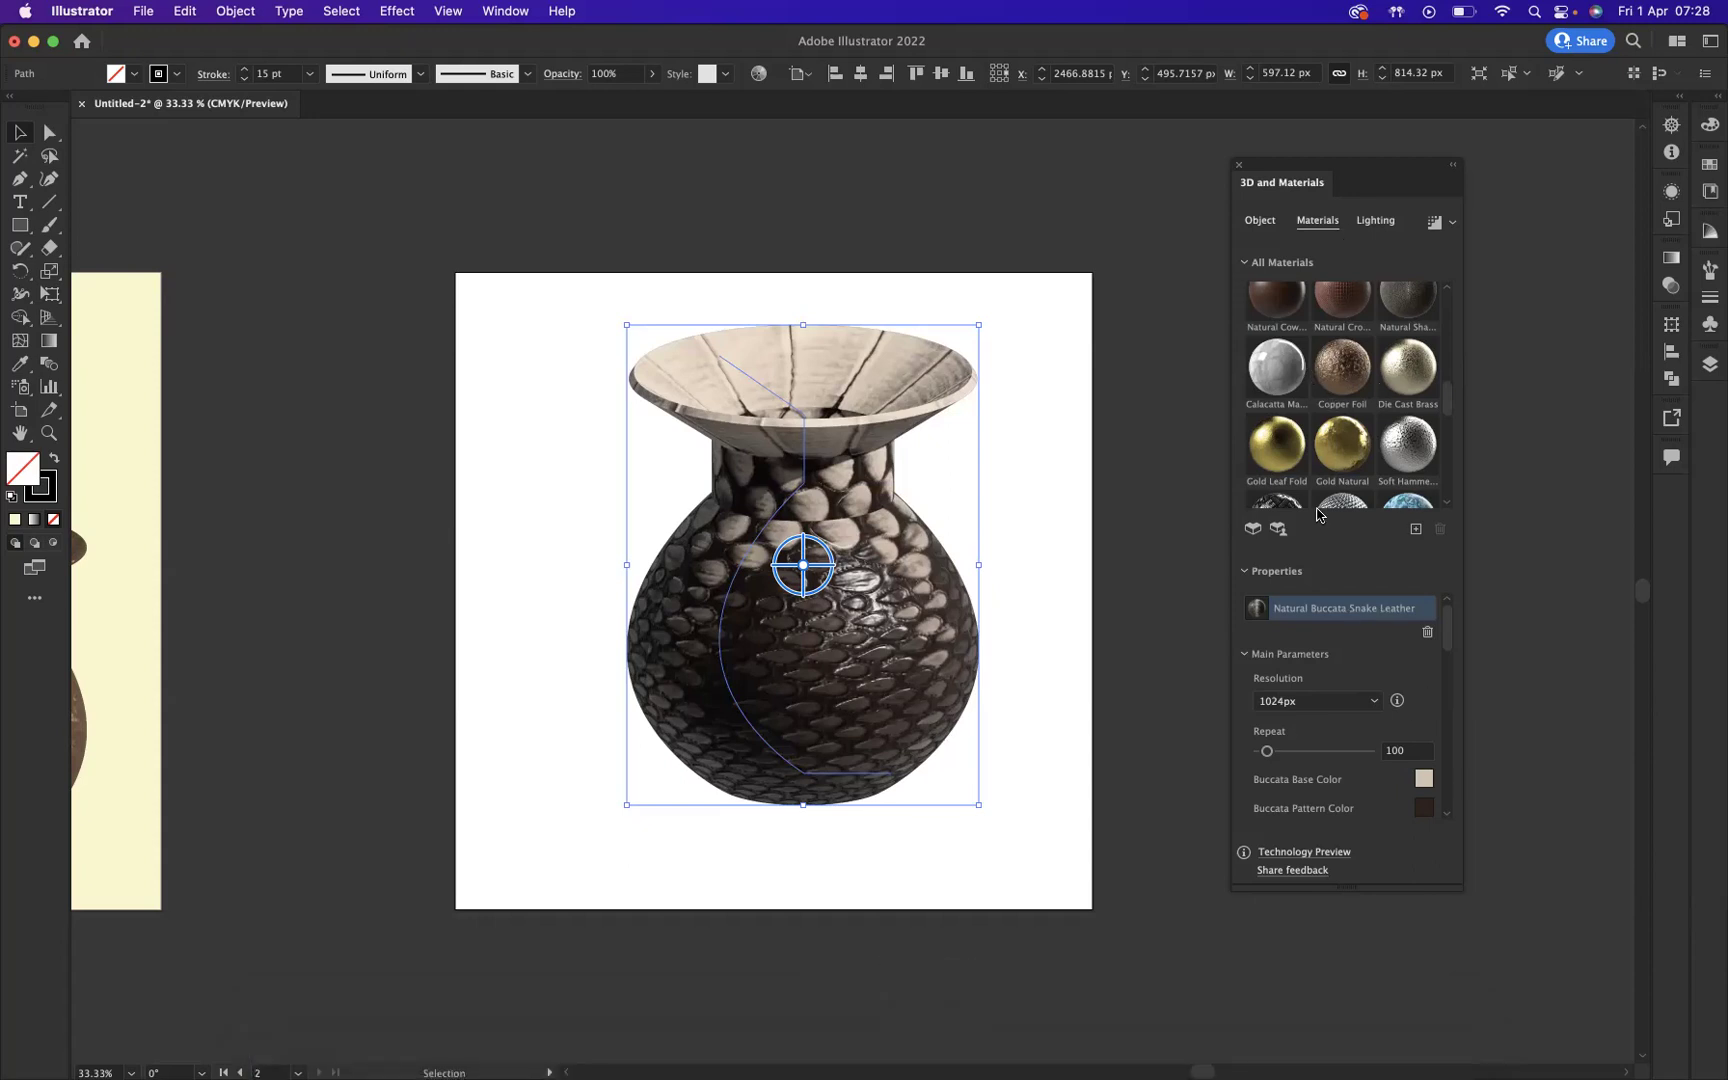
left_click(1415, 530)
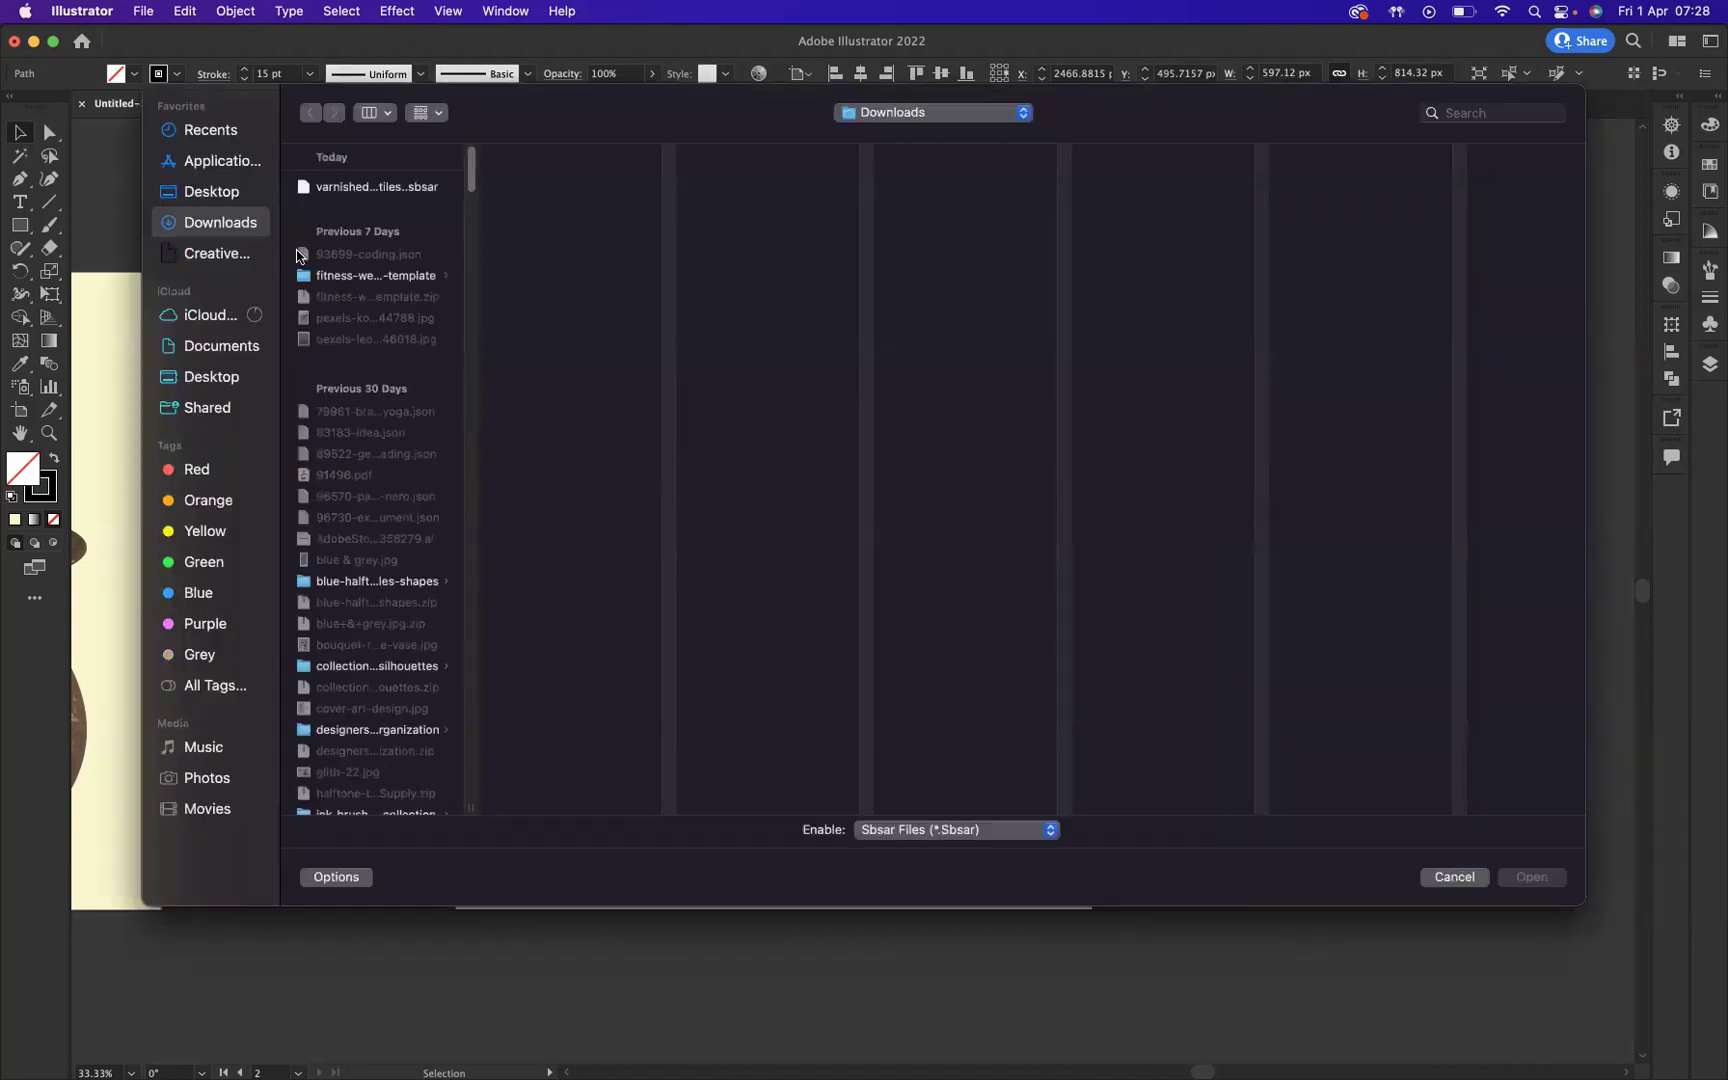
left_click(360, 188)
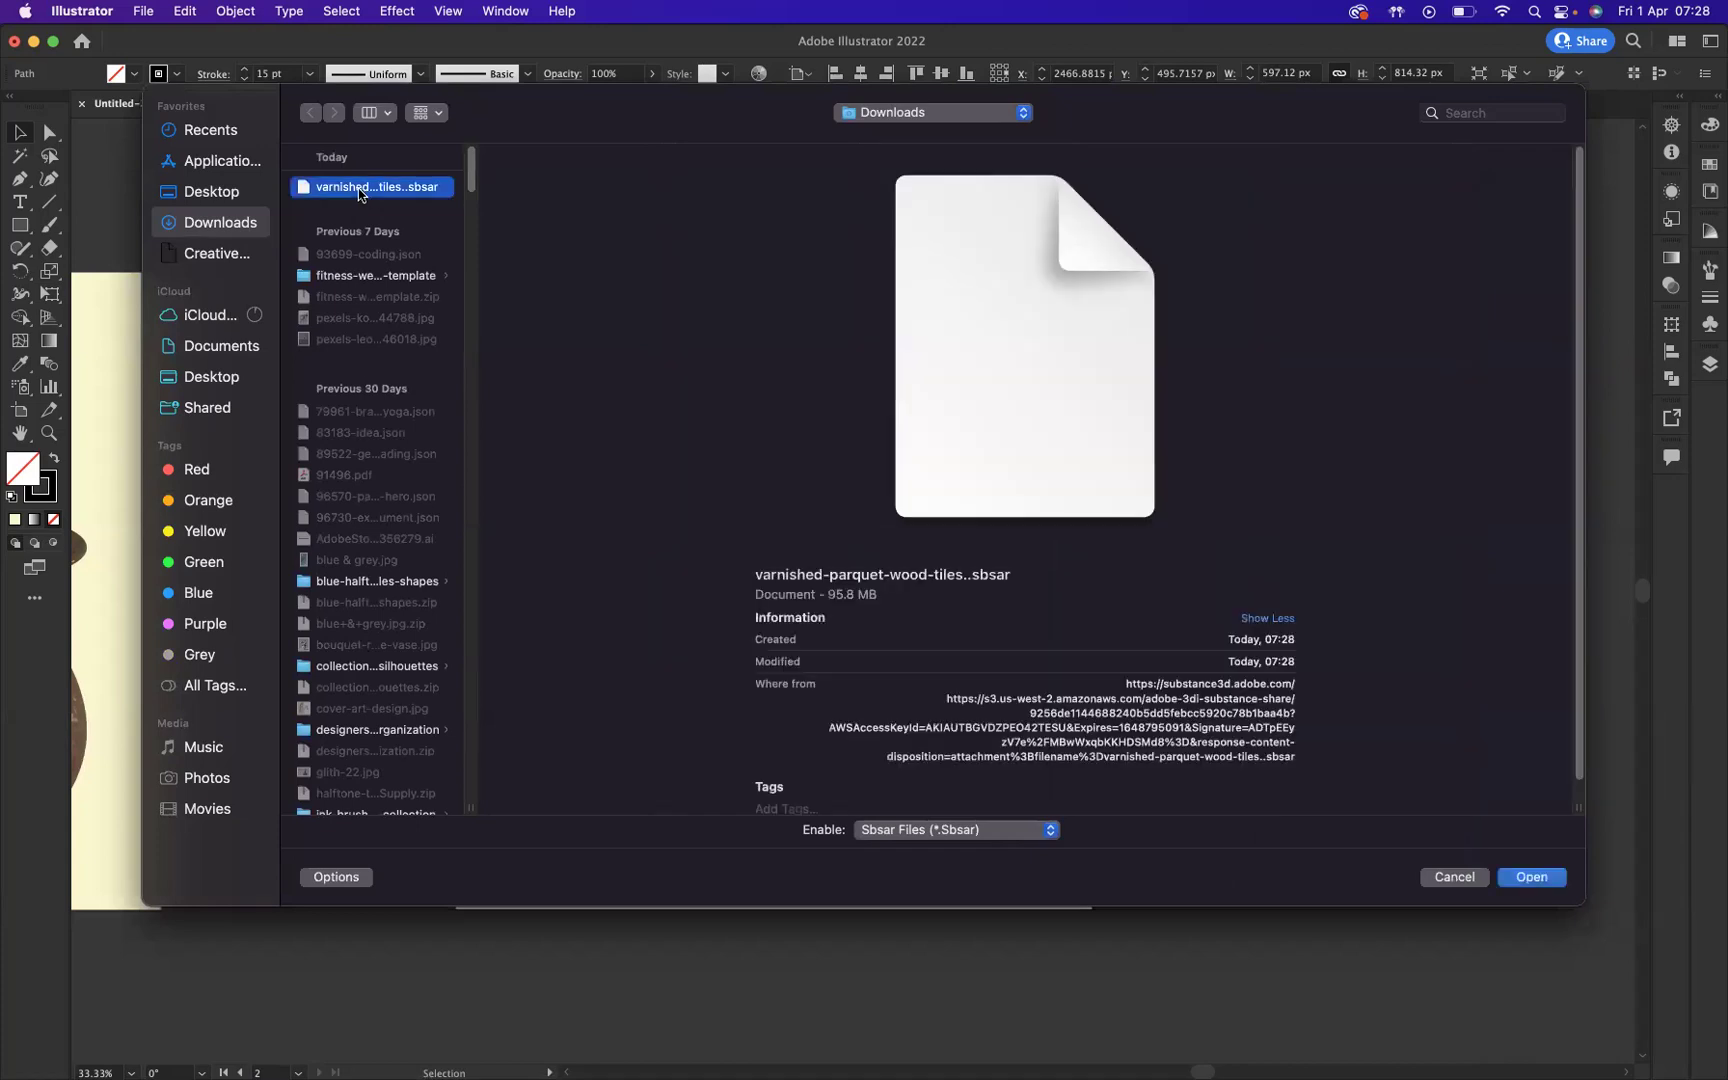
double_click(358, 192)
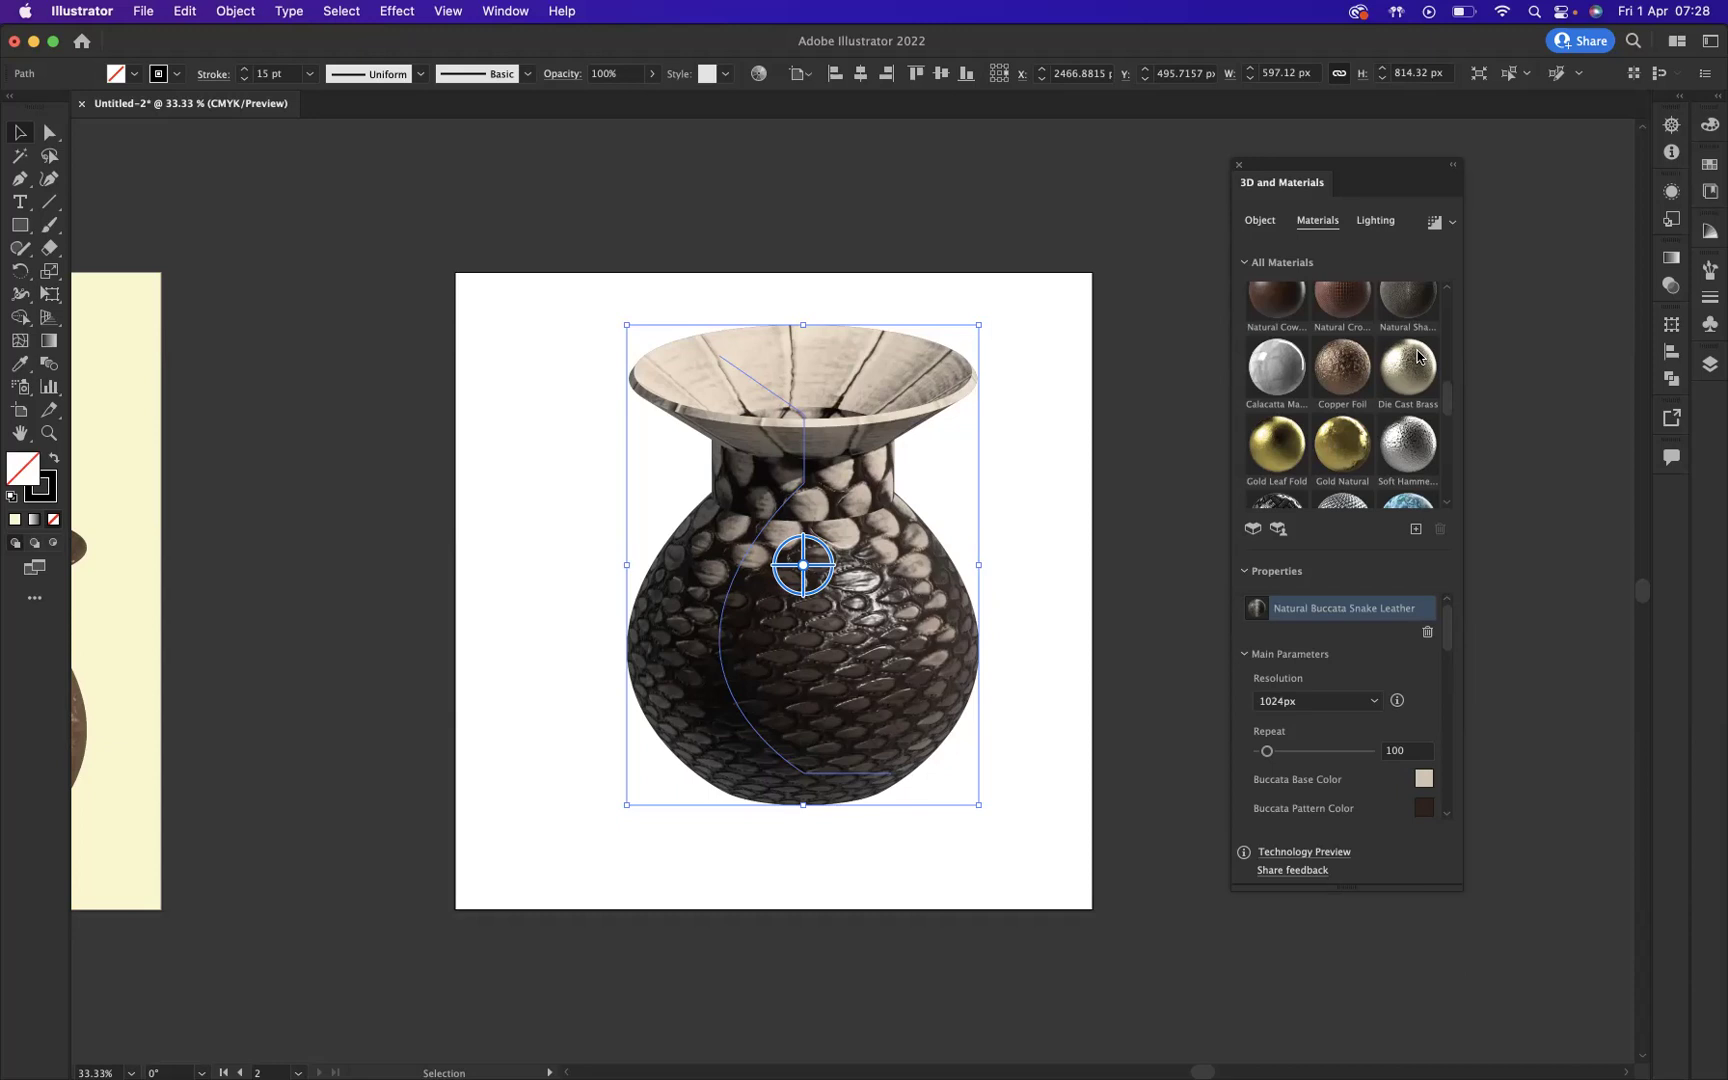
Step: Apply the Varnished Parquet Wood Tiles thumbnail from Your Materials to the vase
scroll(1417, 356, "down", 5)
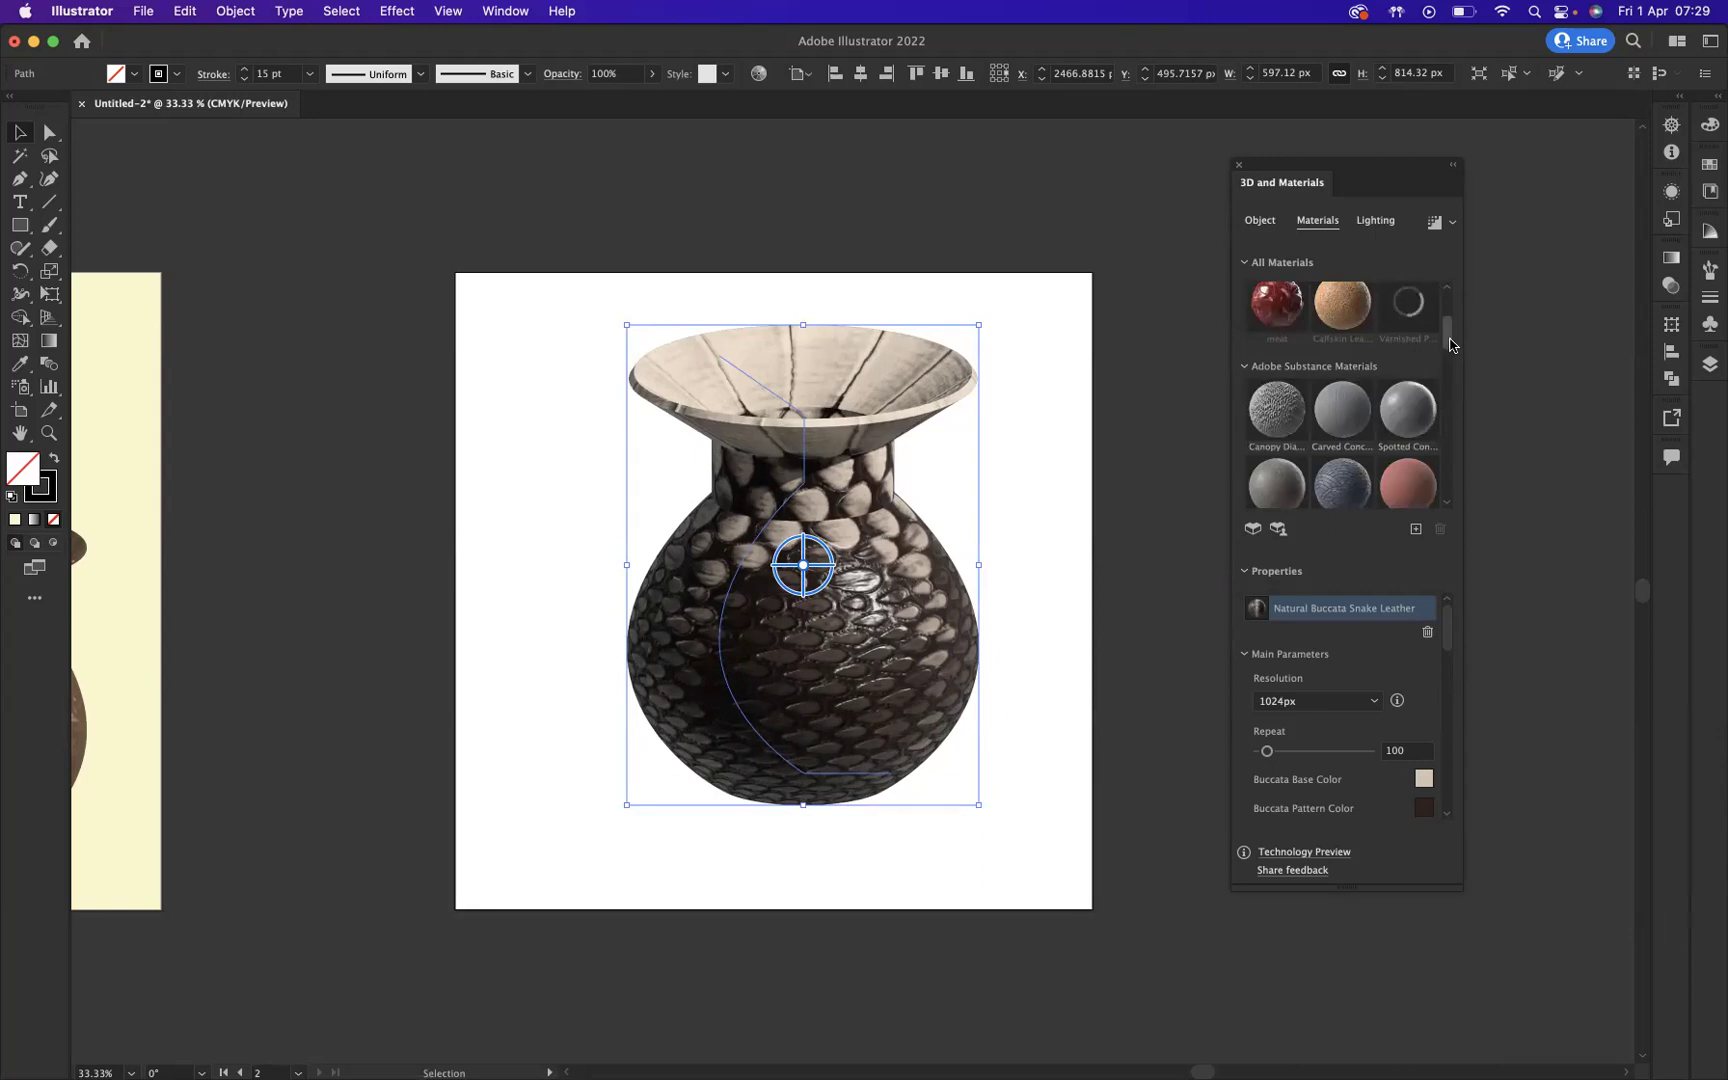
scroll(1427, 376, "up", 3)
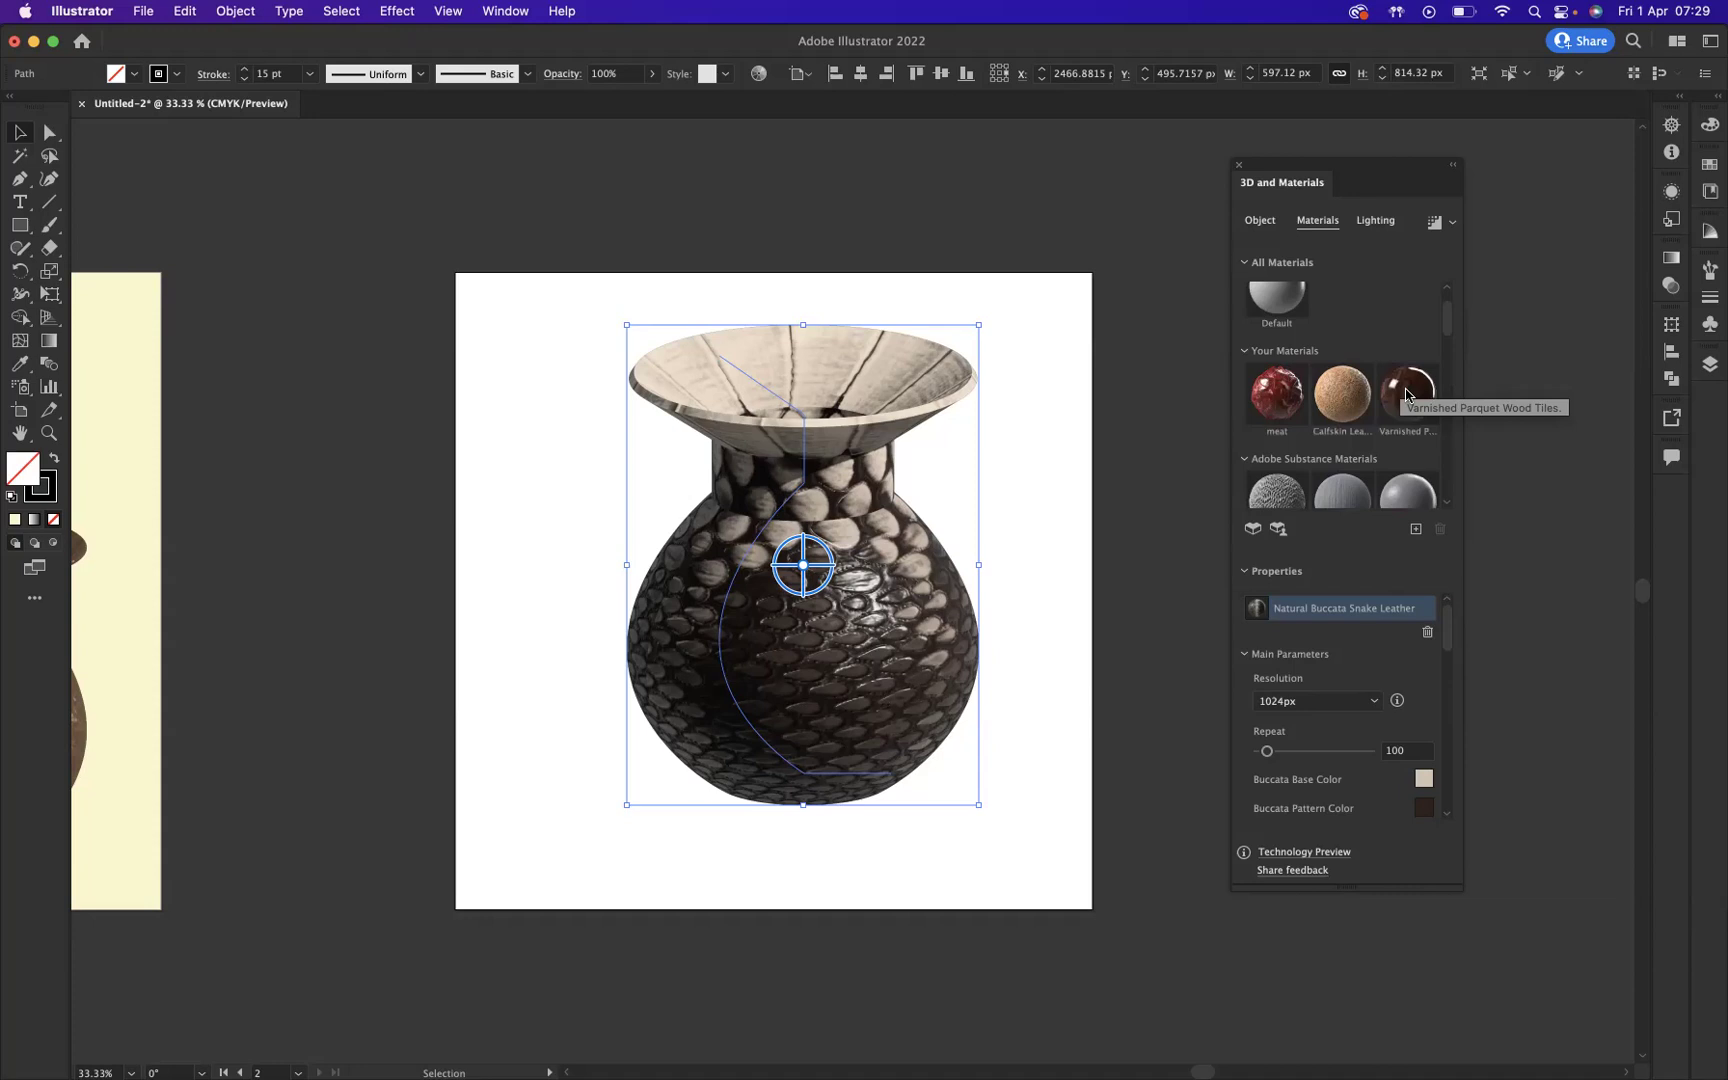
left_click(1407, 393)
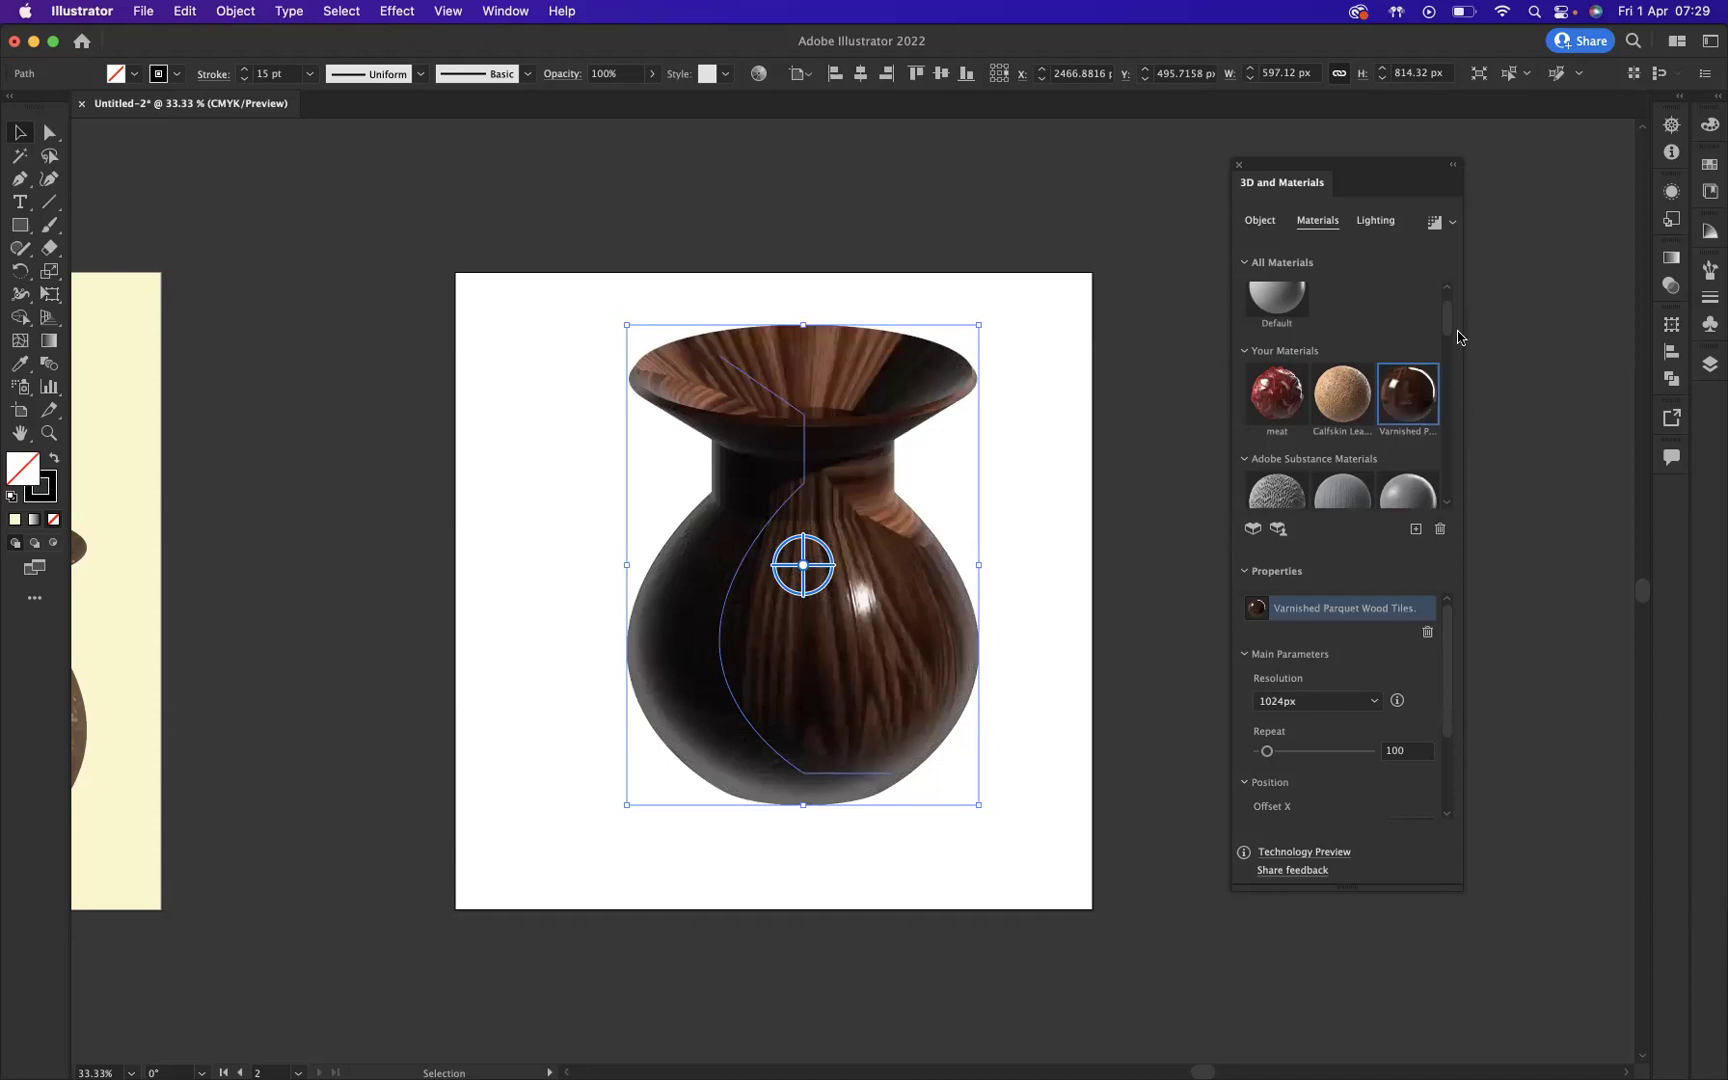
scroll(1449, 661, "down", 1)
left_click_drag(1449, 661, 1450, 720)
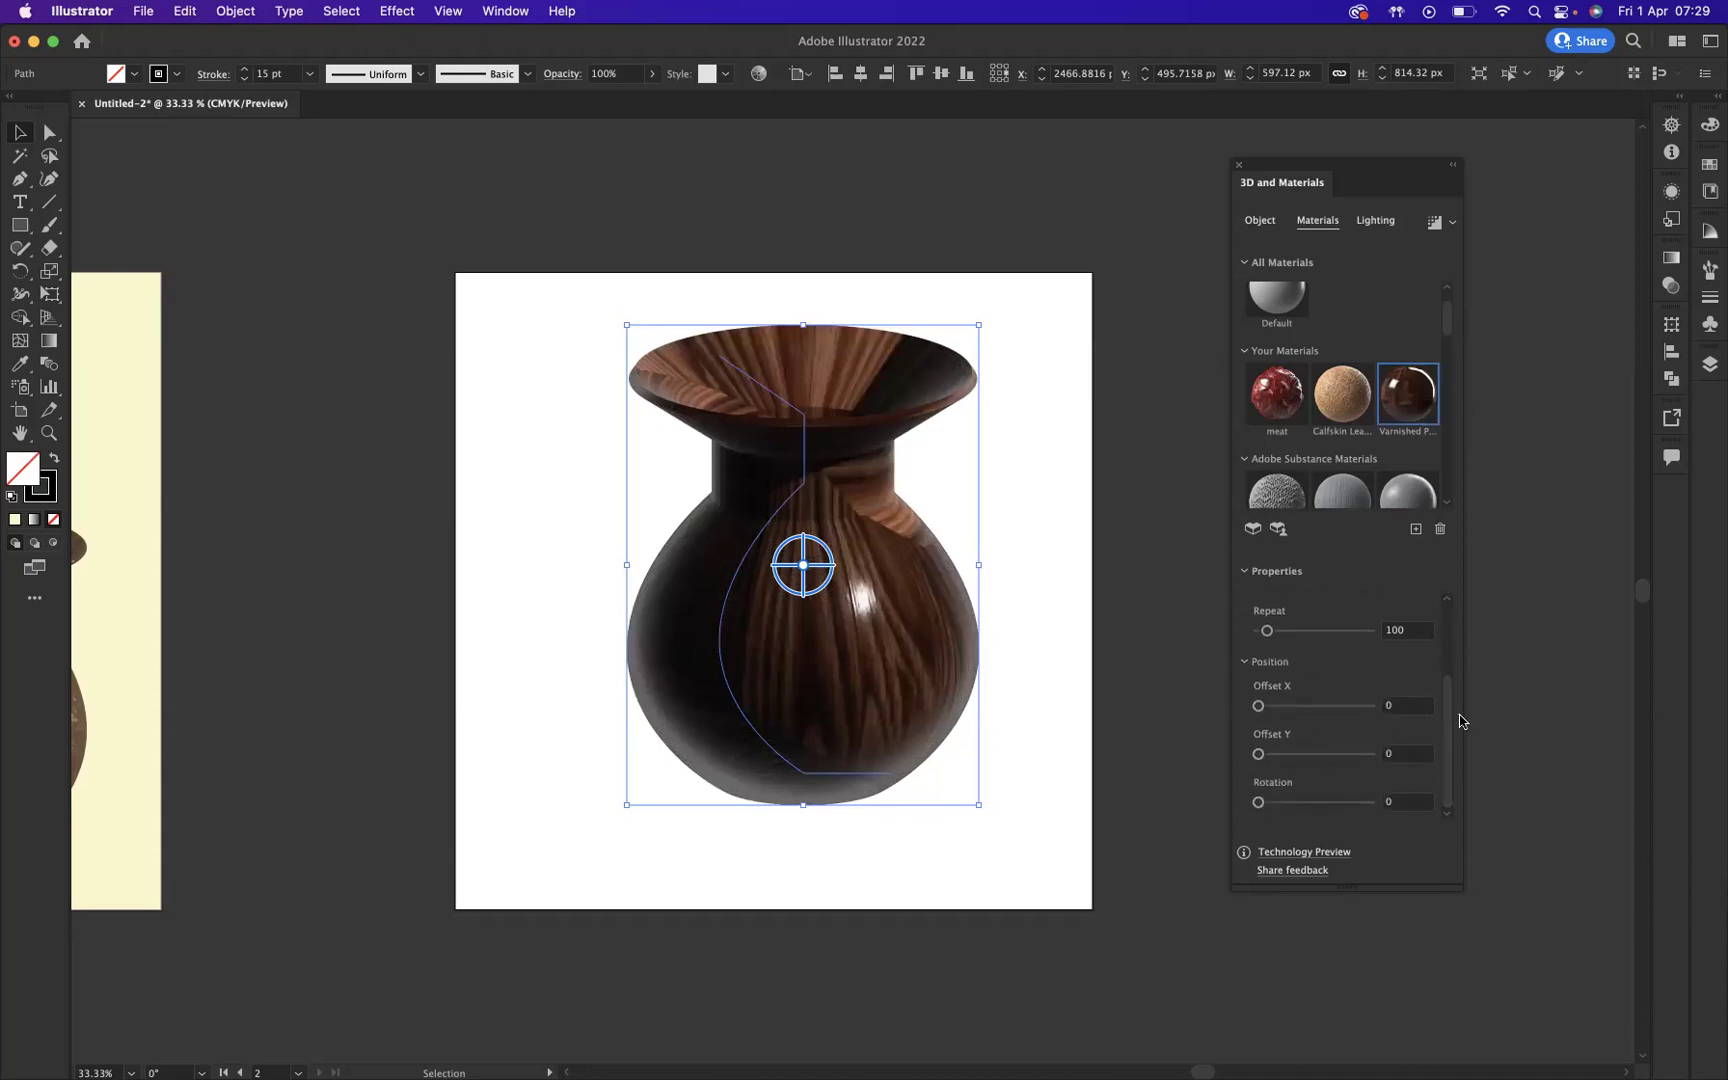
left_click_drag(1450, 717, 1453, 645)
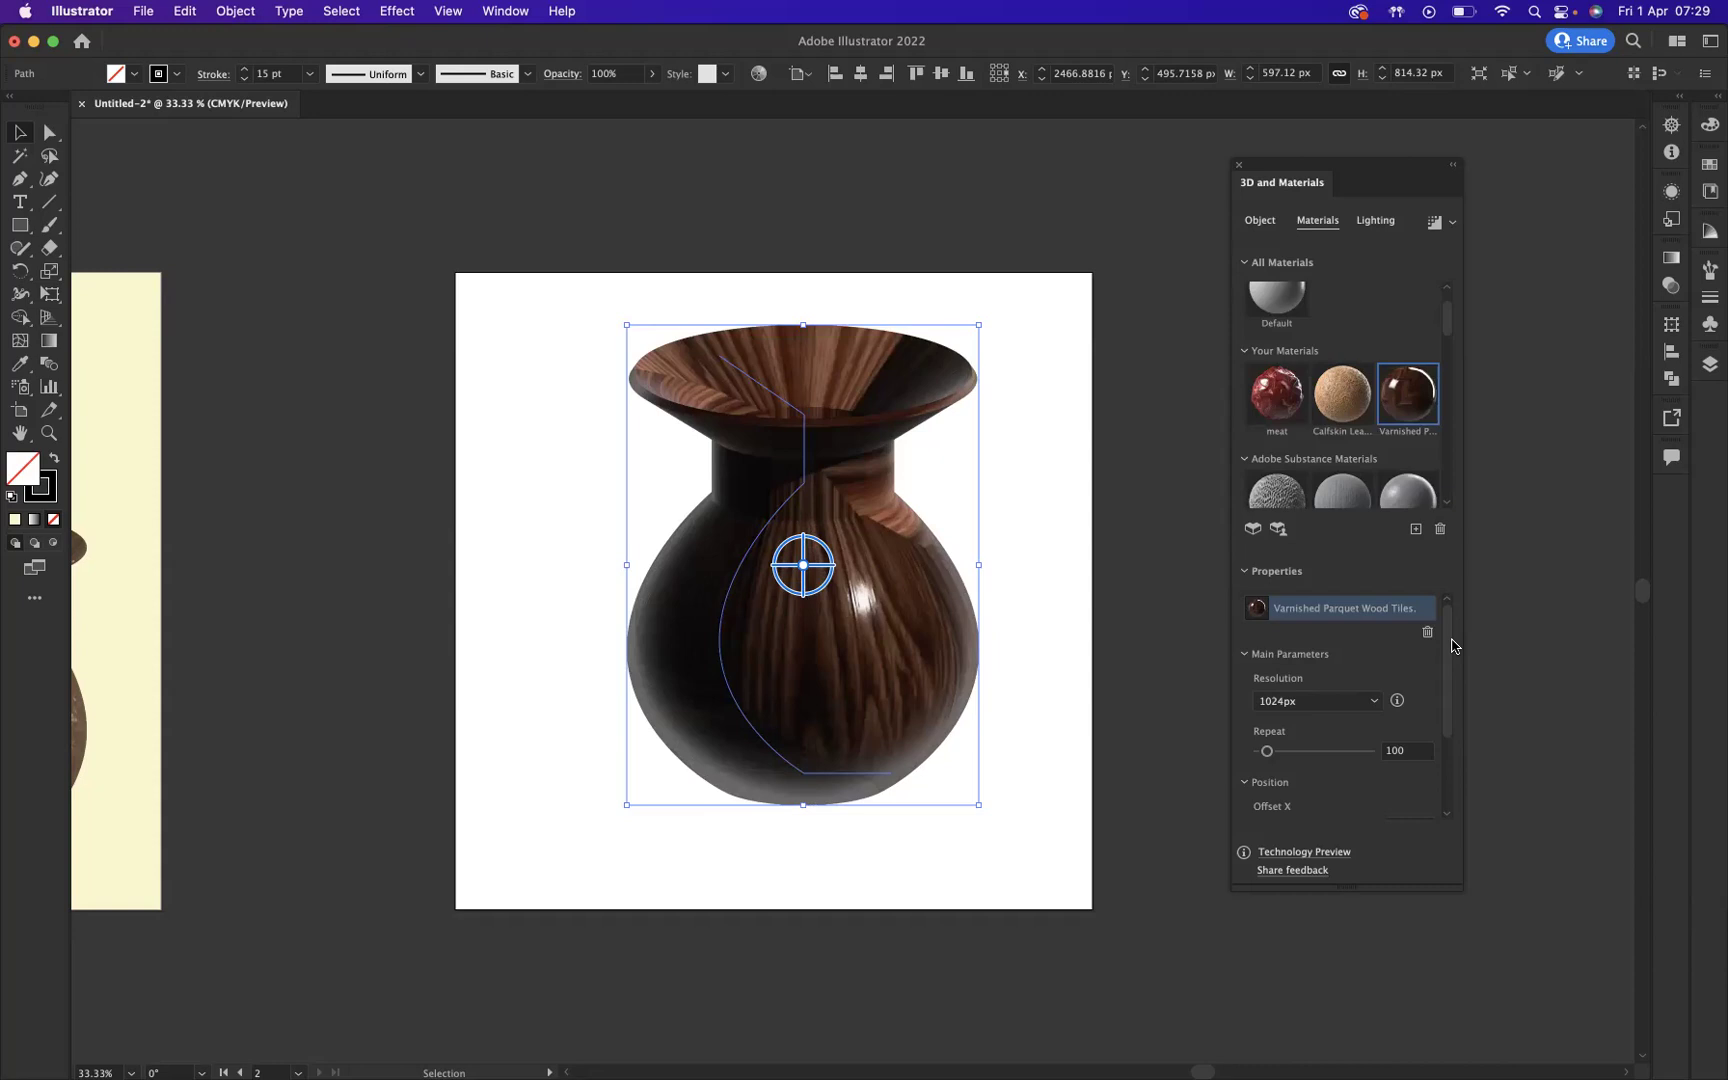
Step: Render the wooden vase with ray tracing, then drag it slightly lower-left
left_click(1433, 222)
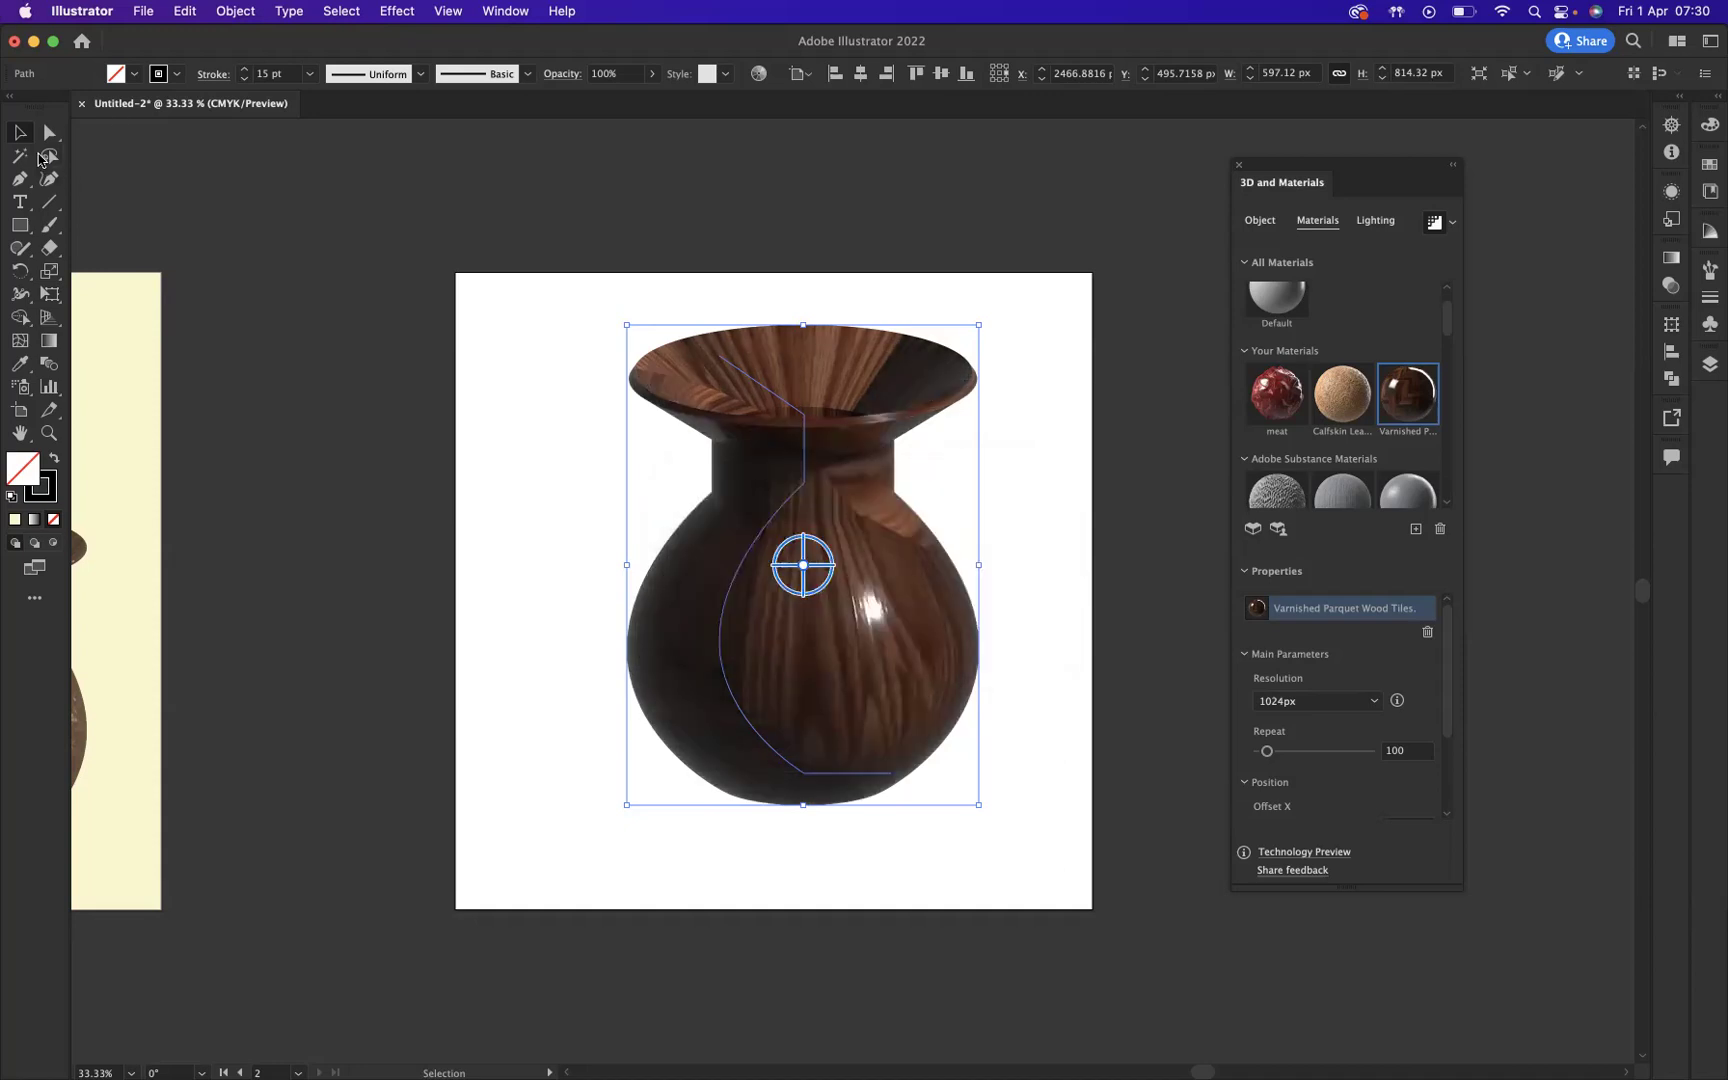
mouse_move(862, 608)
left_mouse_down()
mouse_move(845, 648)
mouse_move(837, 601)
left_mouse_up()
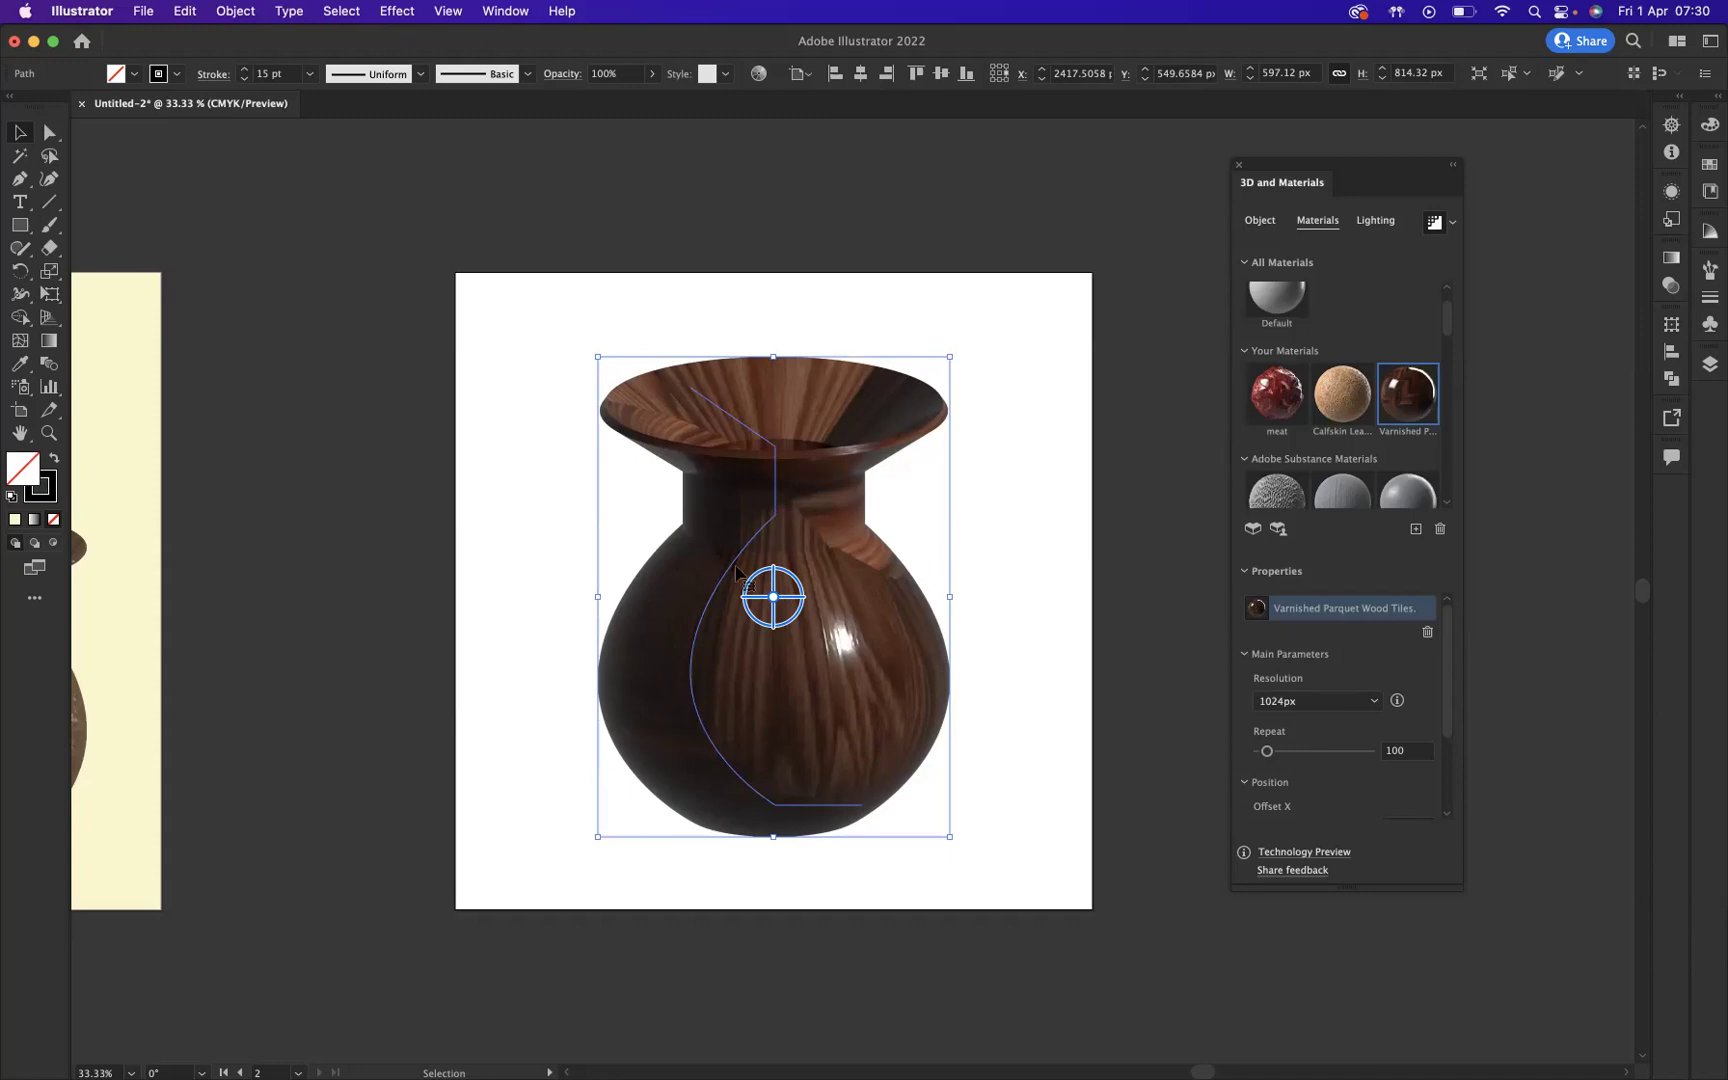
Step: Use Object > Expand Appearance on the 3D vase and nudge the resulting group left
left_click(236, 12)
left_click(310, 277)
mouse_move(850, 680)
left_mouse_down()
mouse_move(832, 510)
mouse_move(863, 598)
mouse_move(840, 678)
mouse_move(856, 666)
left_mouse_up()
key("Left")
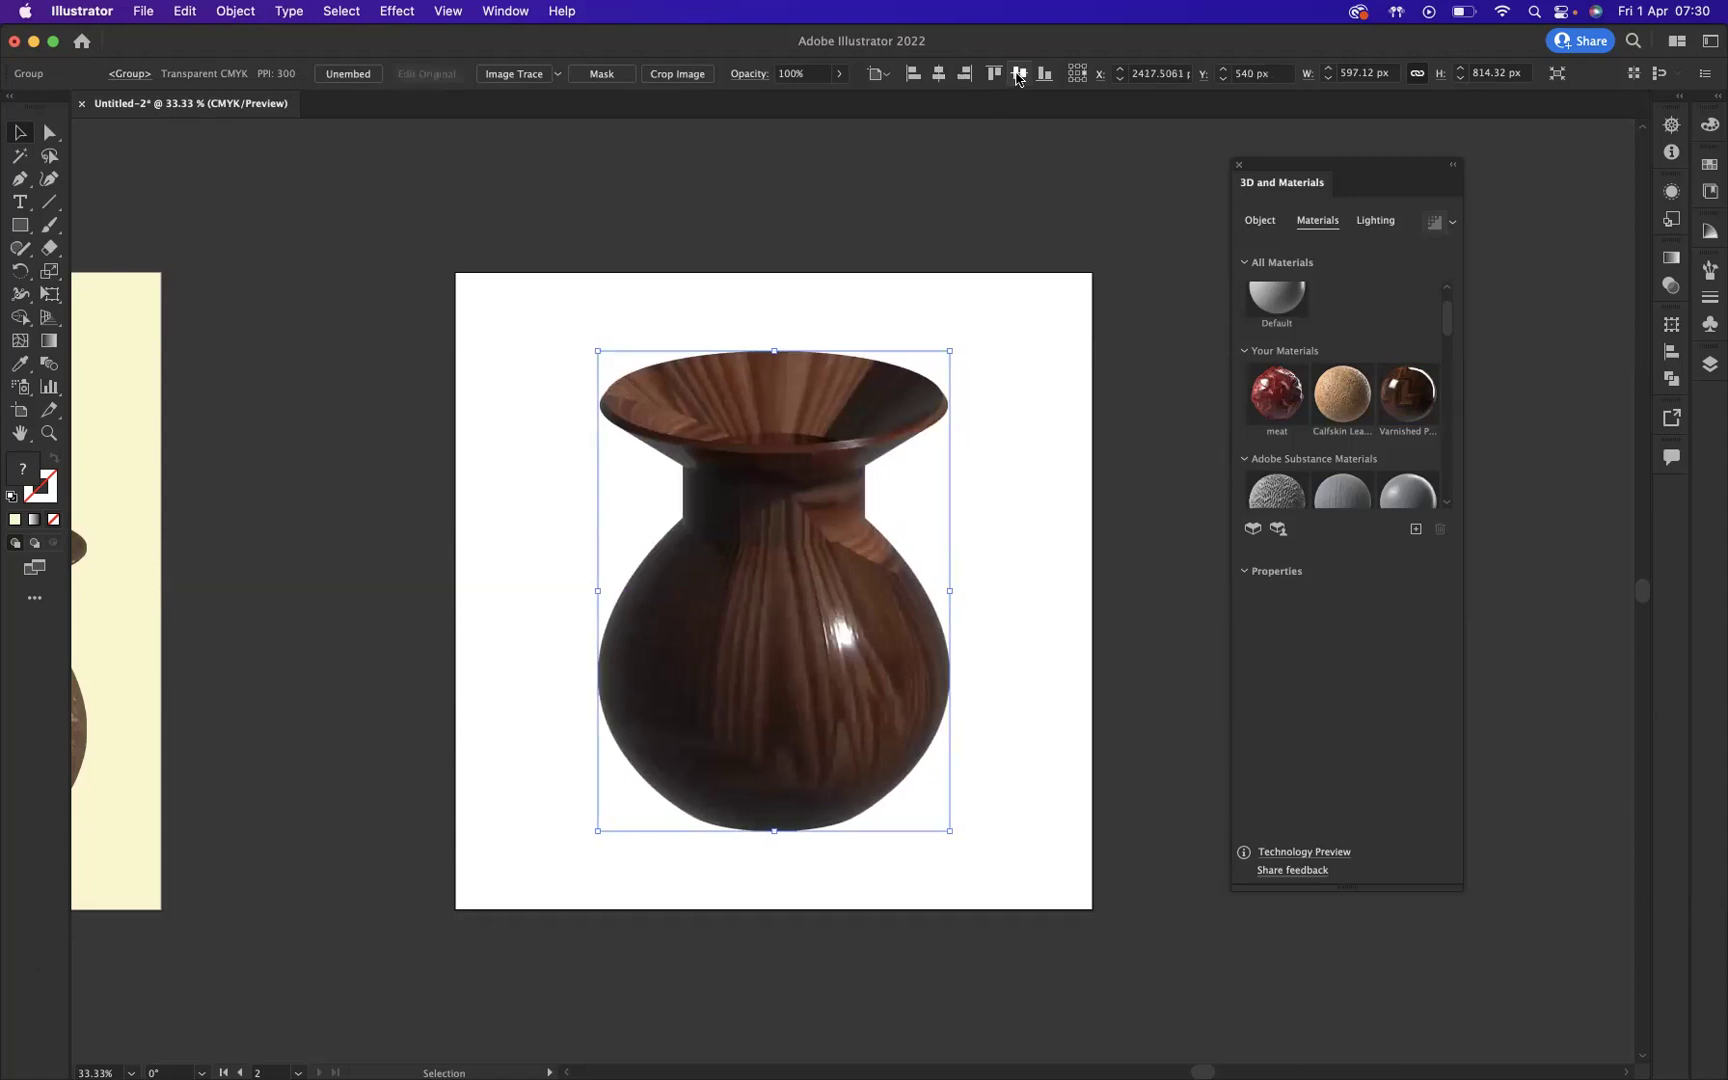
left_click_drag(20, 225, 122, 240)
Step: Draw a 1080×1080 square over the artboard and fill it pink (f0a2a6)
left_click_drag(455, 271, 1092, 908)
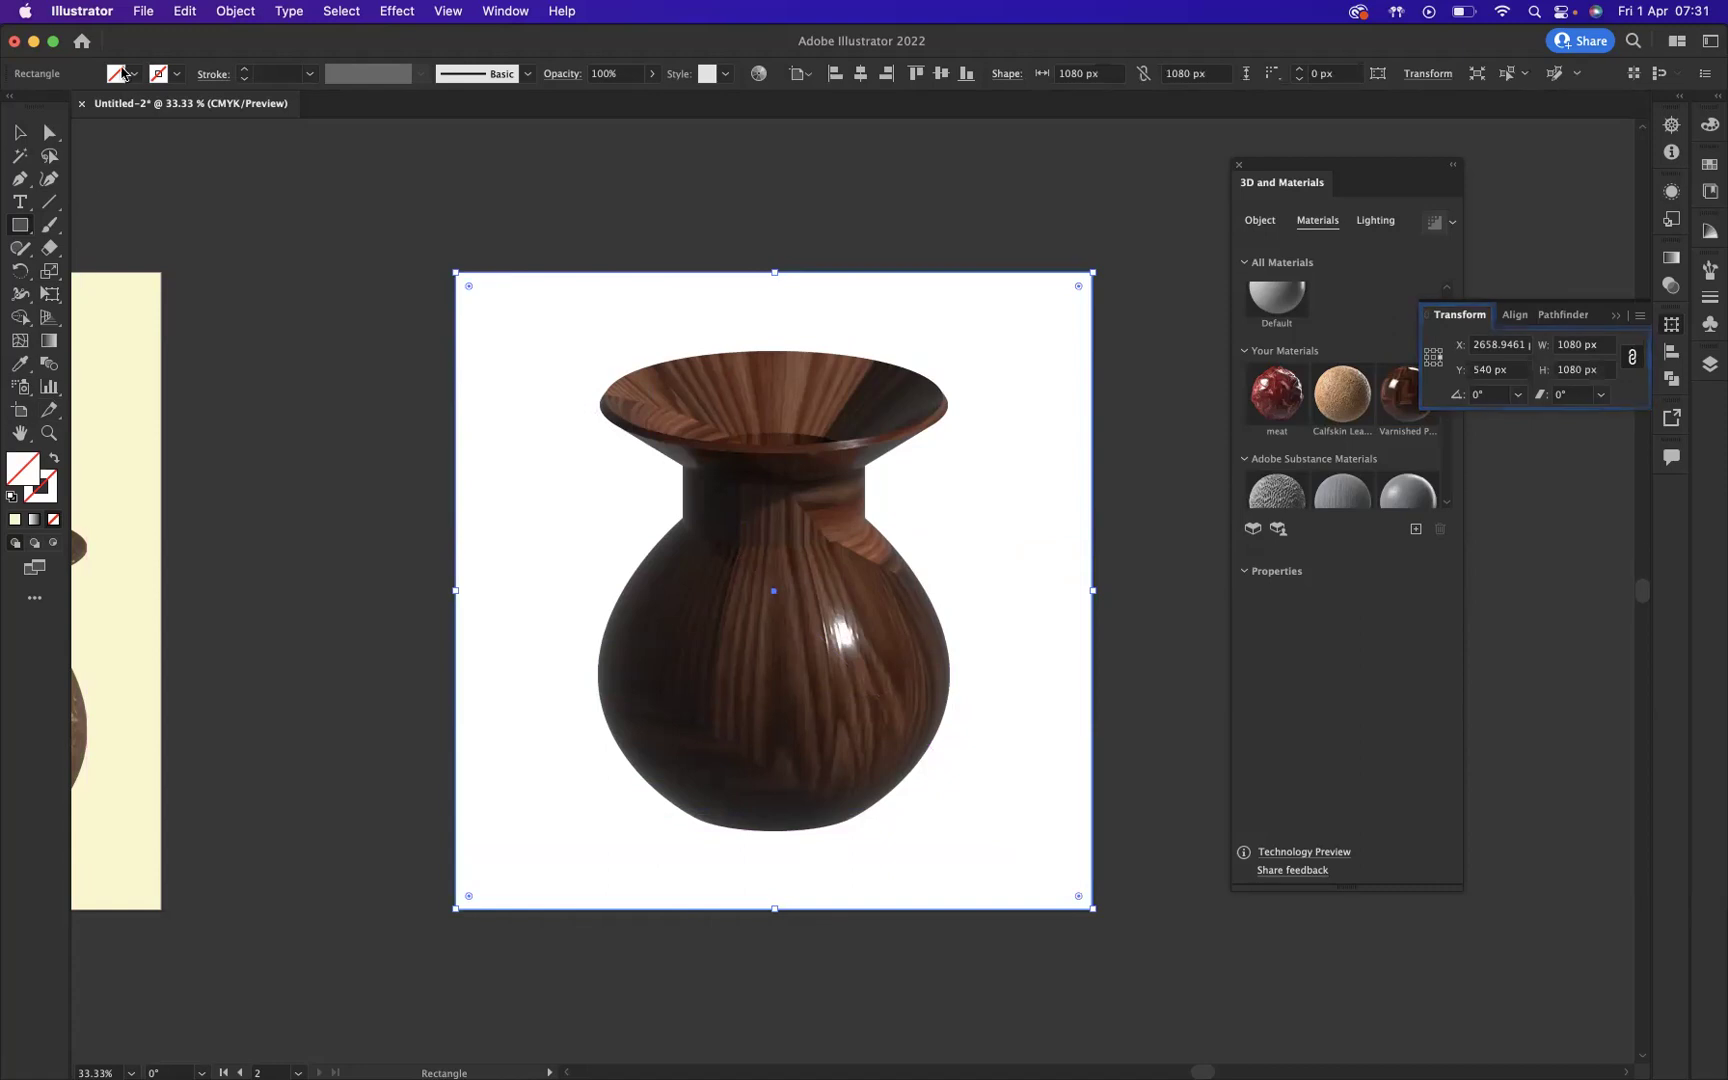
double_click(30, 462)
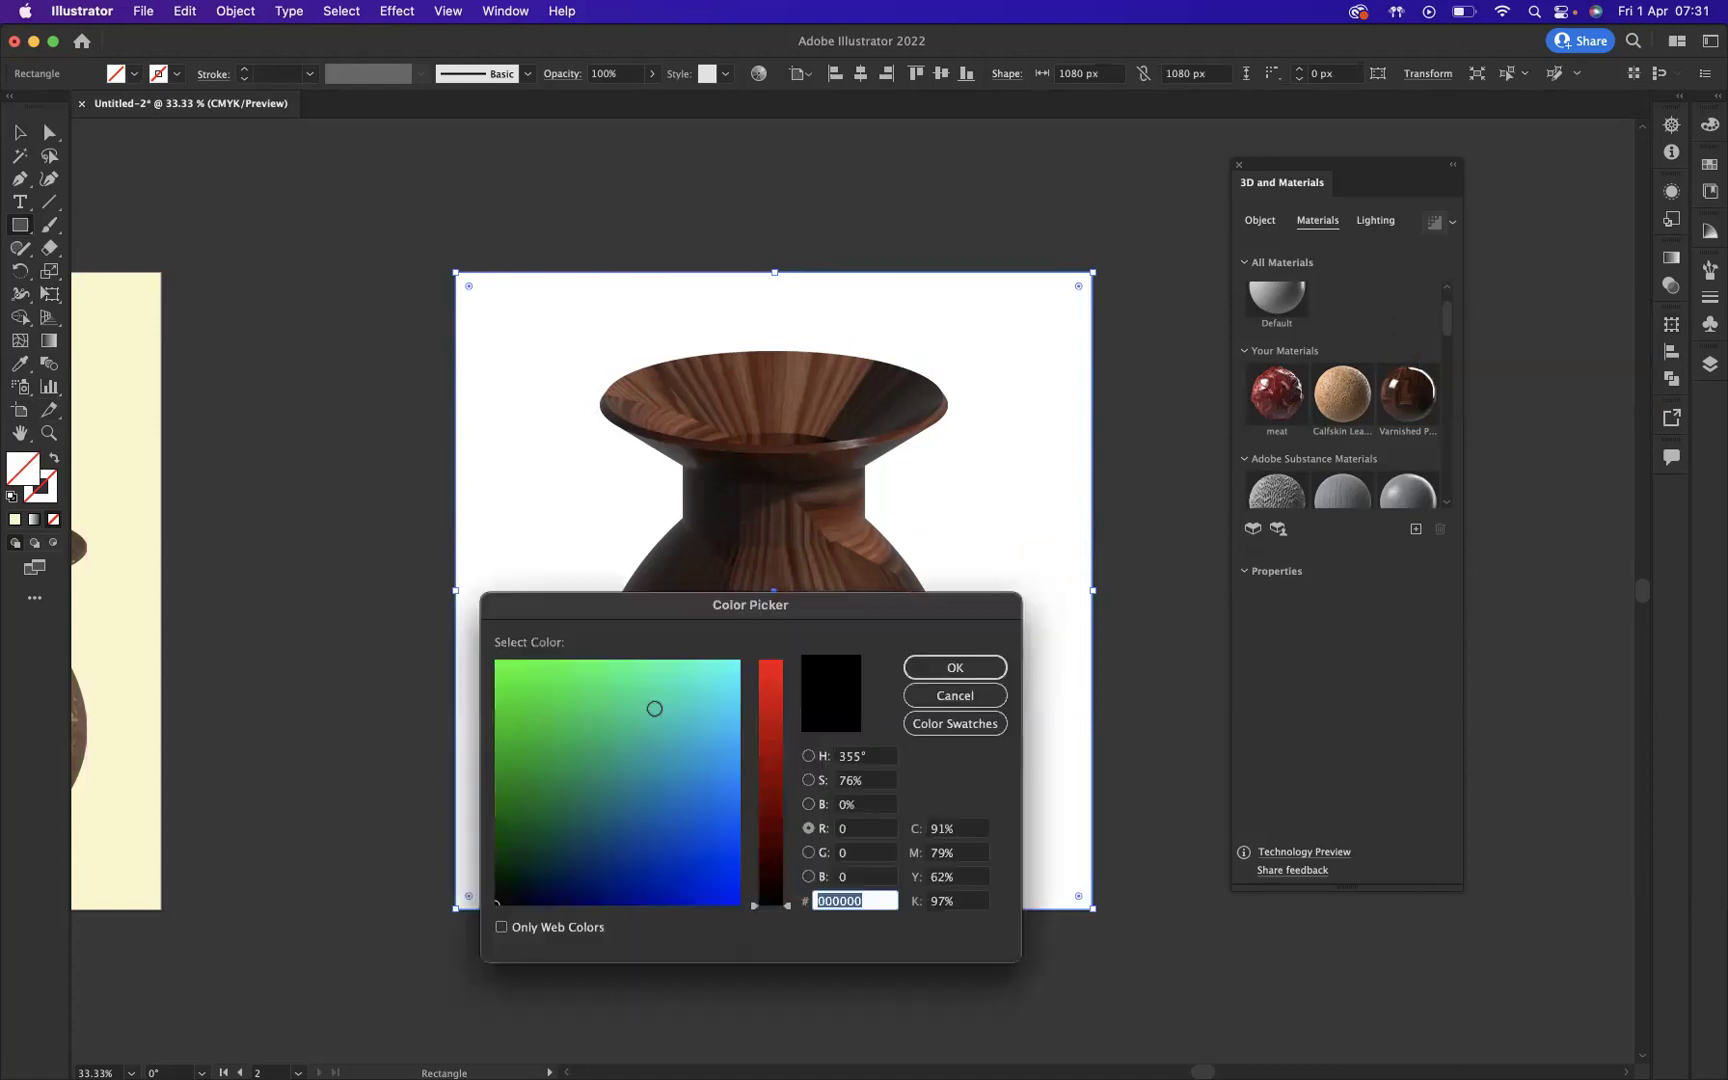
type("229d92")
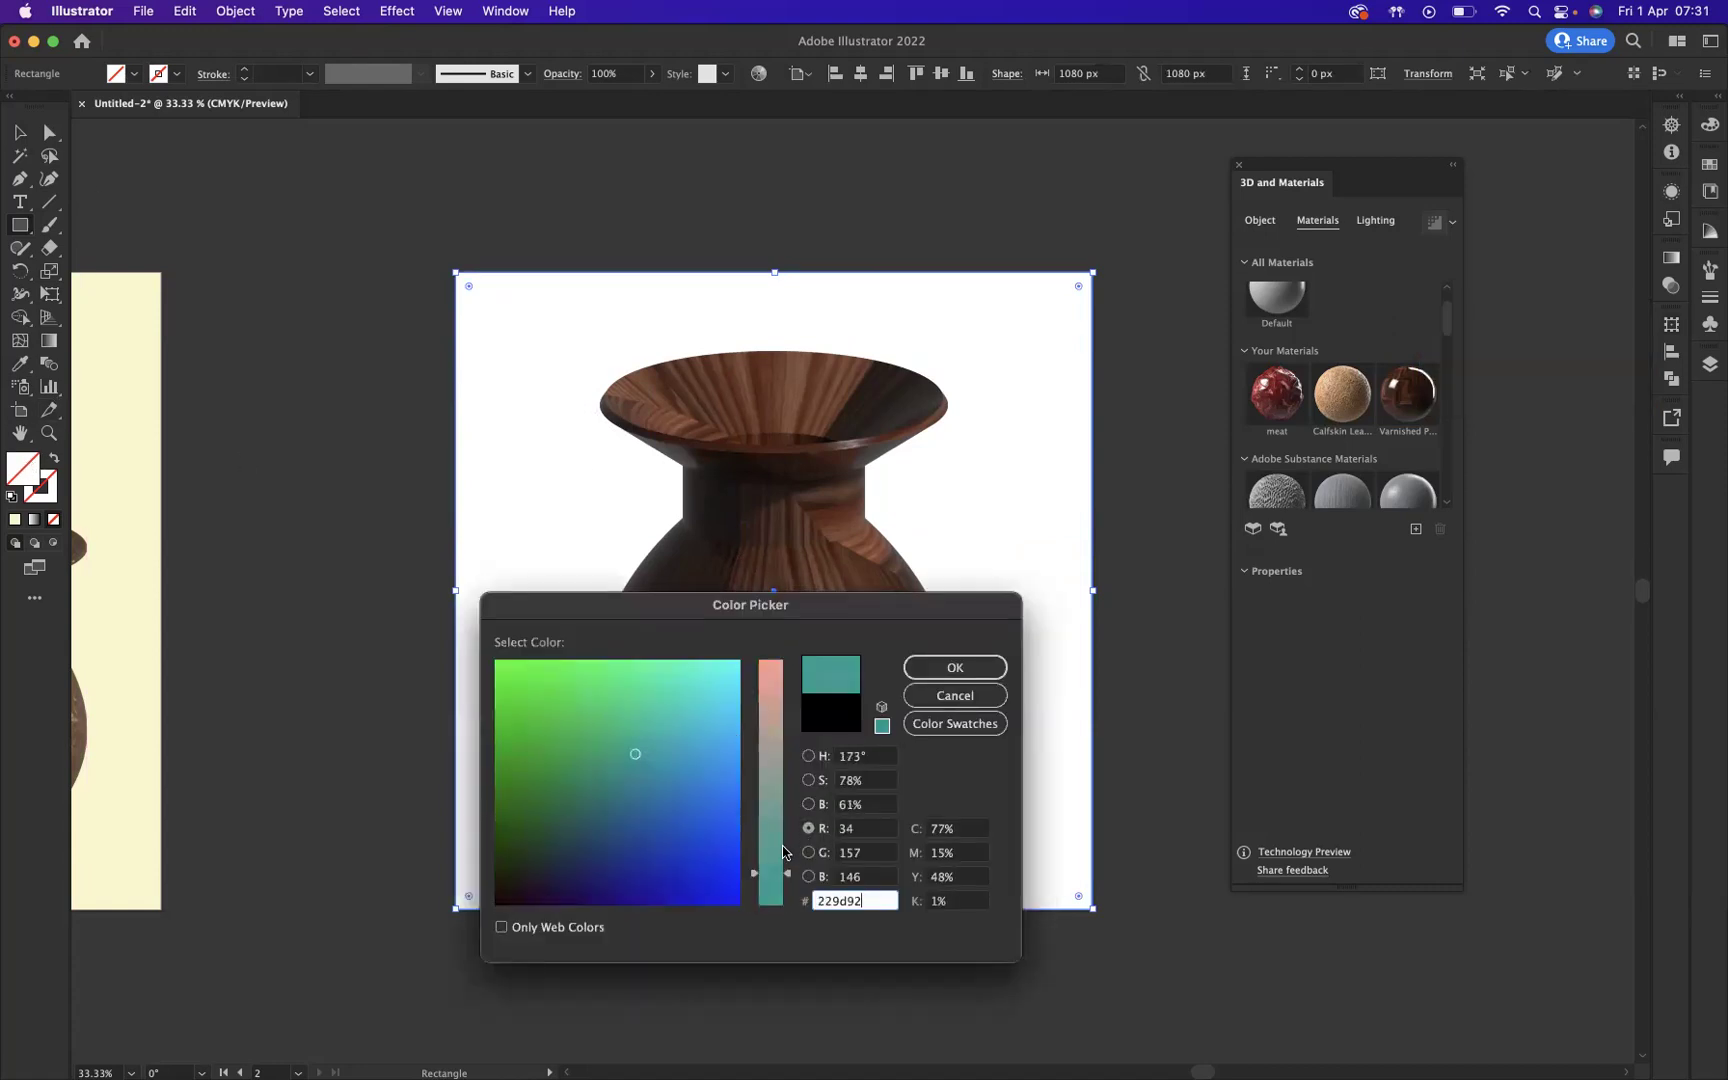
left_click_drag(786, 836, 771, 675)
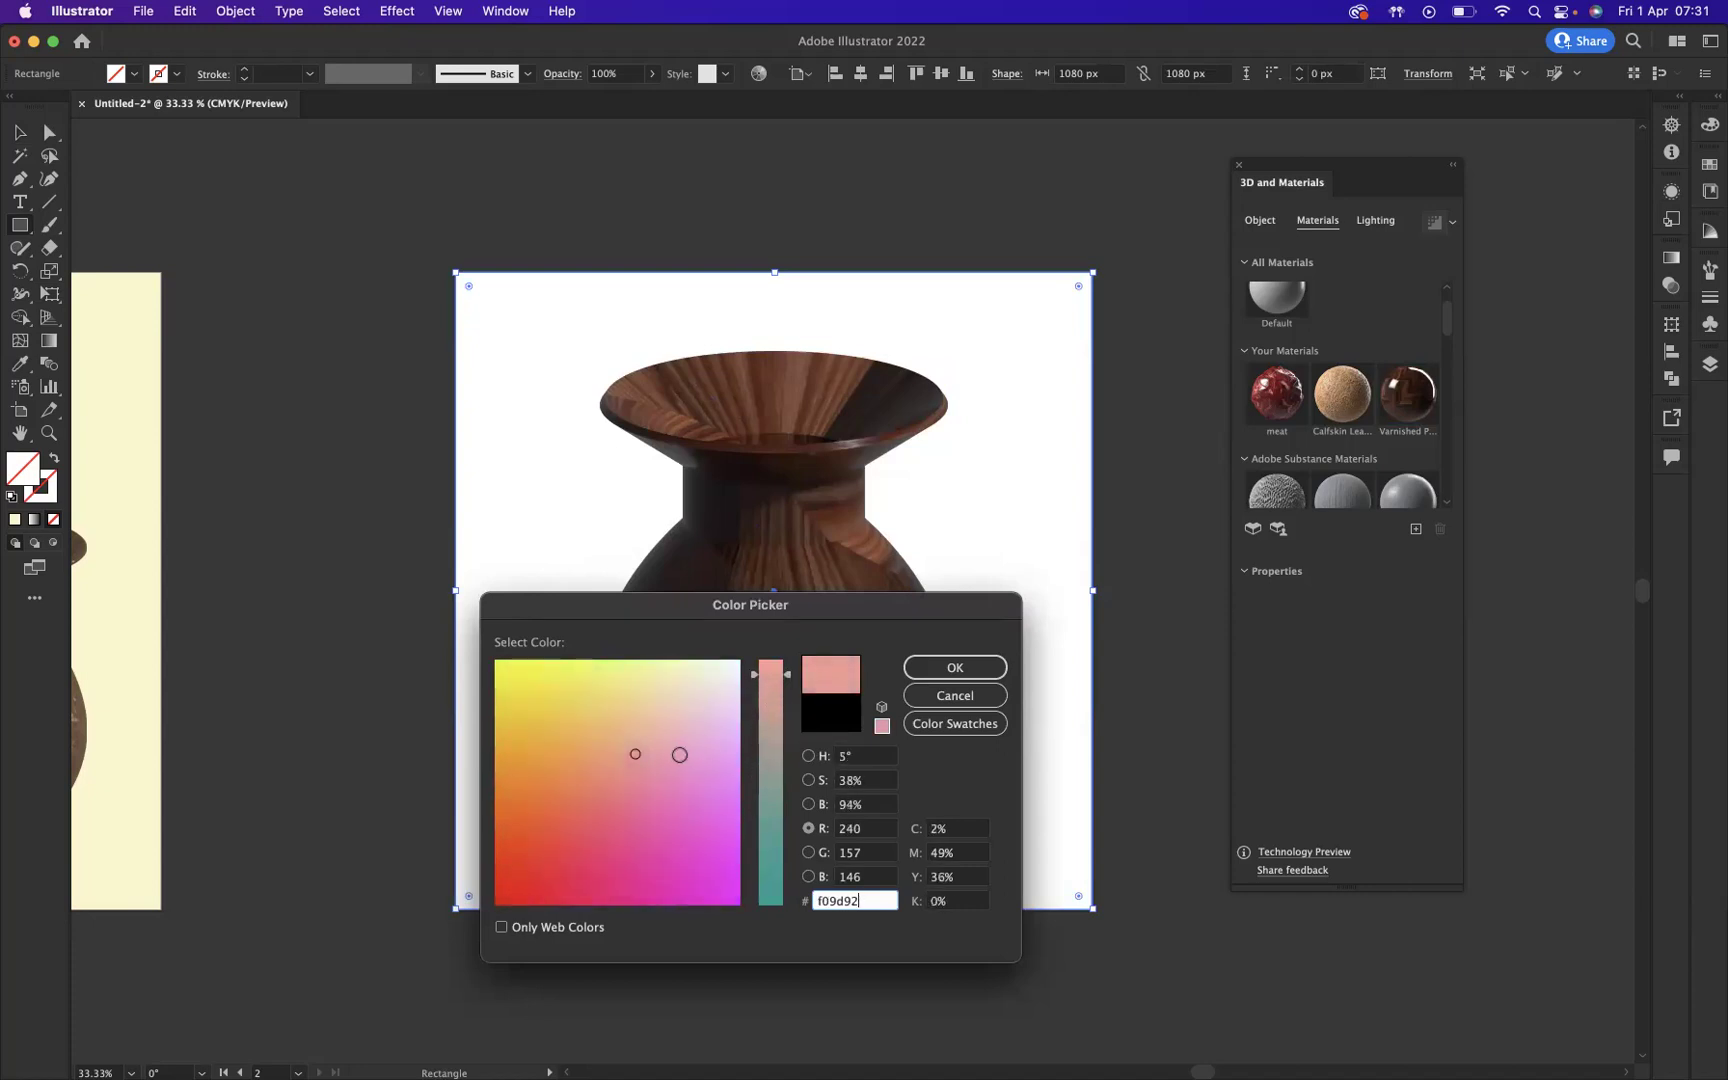
mouse_move(674, 753)
left_mouse_down()
mouse_move(721, 706)
mouse_move(656, 749)
left_mouse_up()
left_click(987, 671)
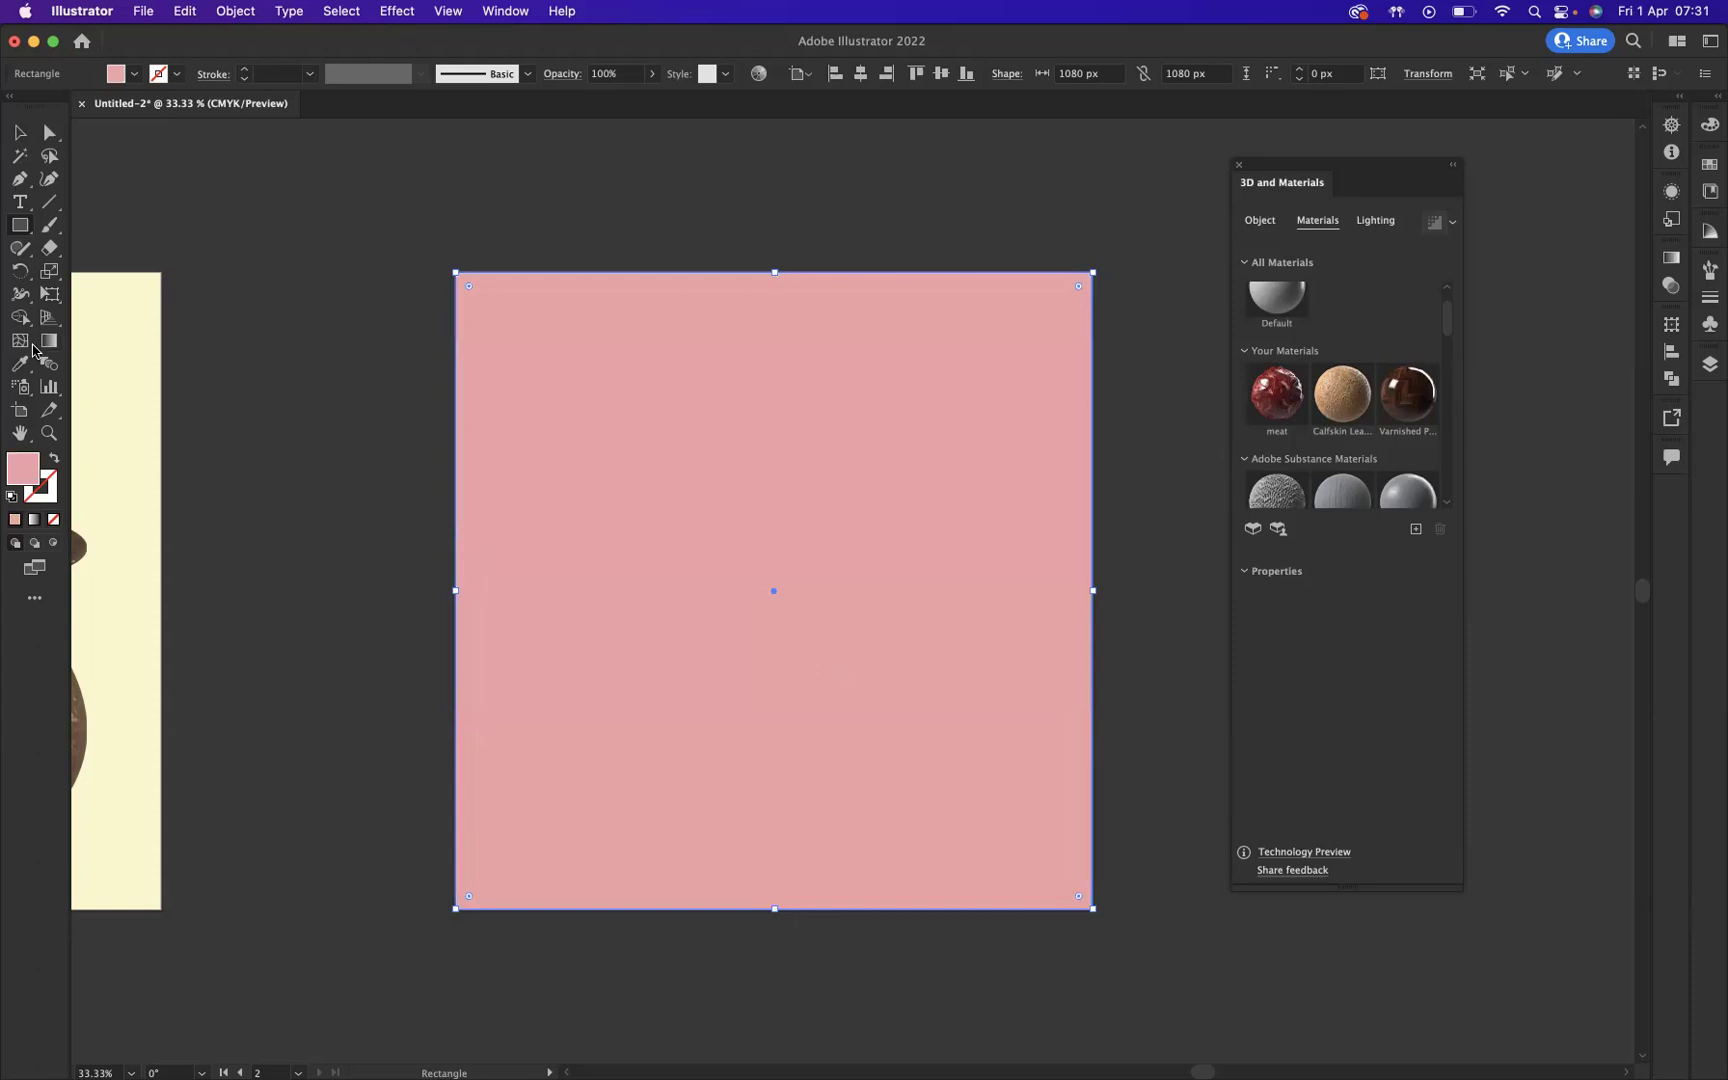
Step: Send the pink square to the back behind the wooden vase
left_click(19, 133)
right_click(593, 316)
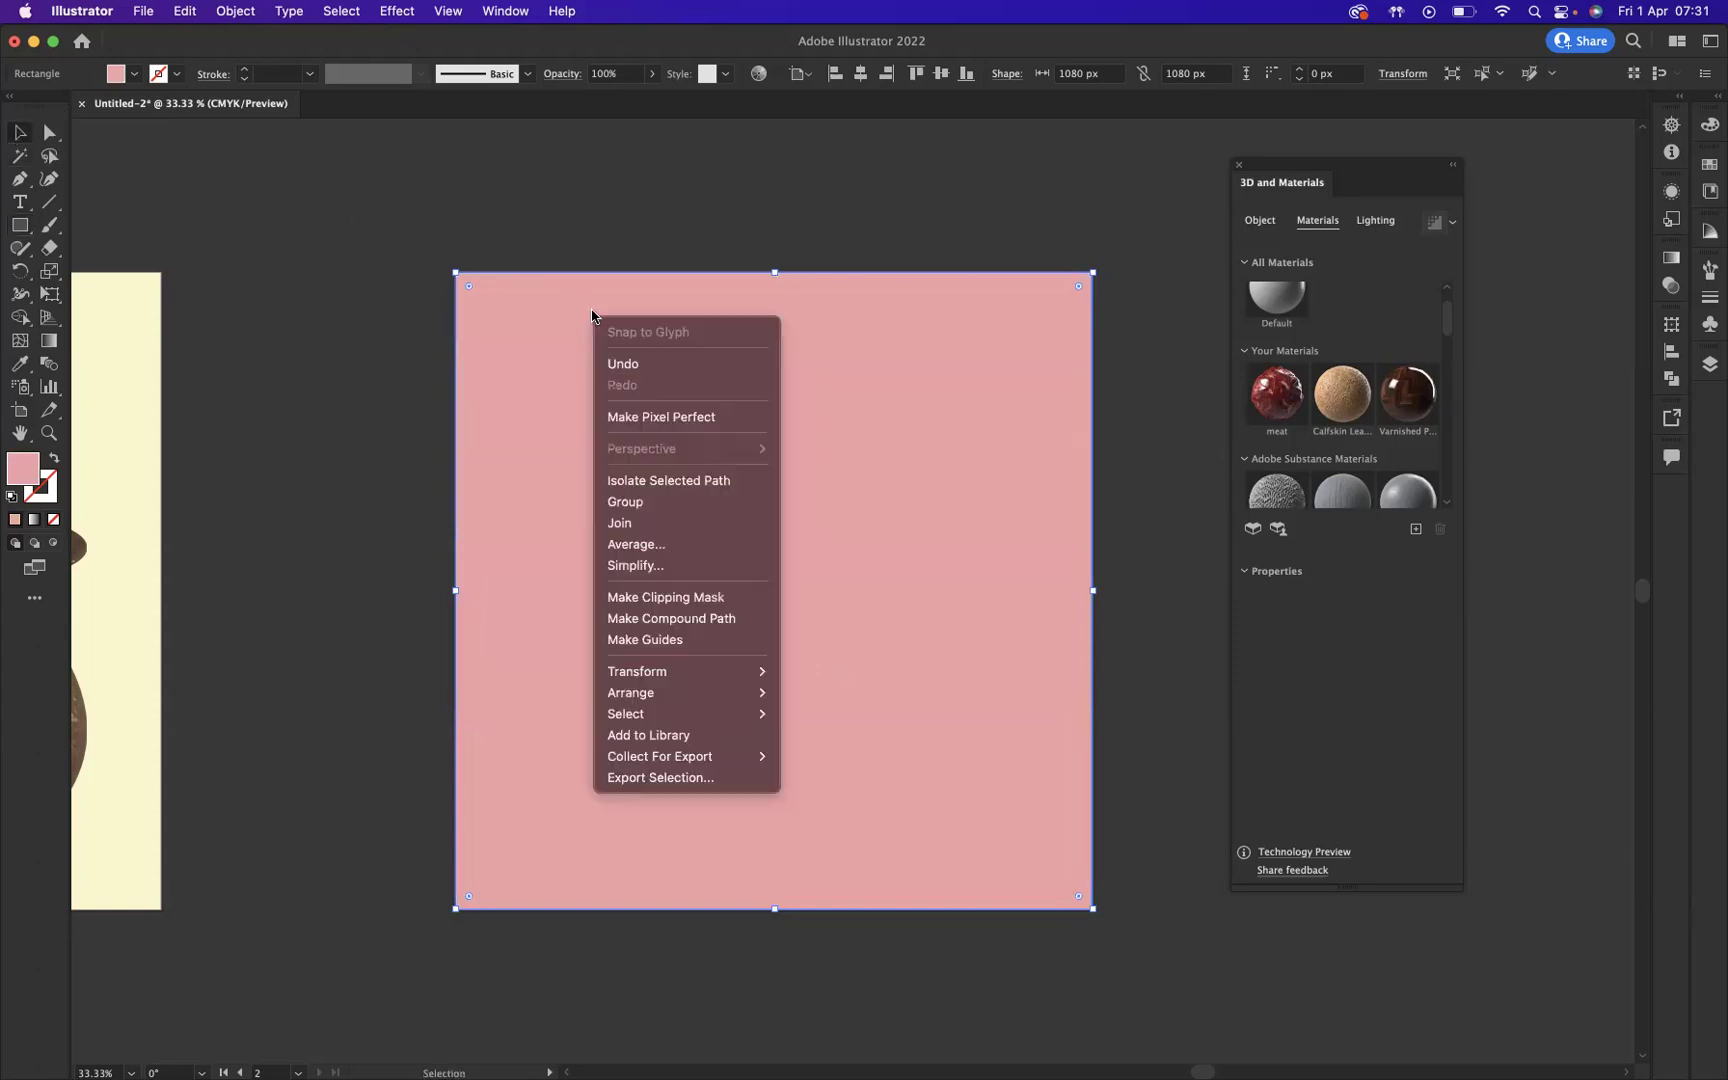
mouse_move(665, 696)
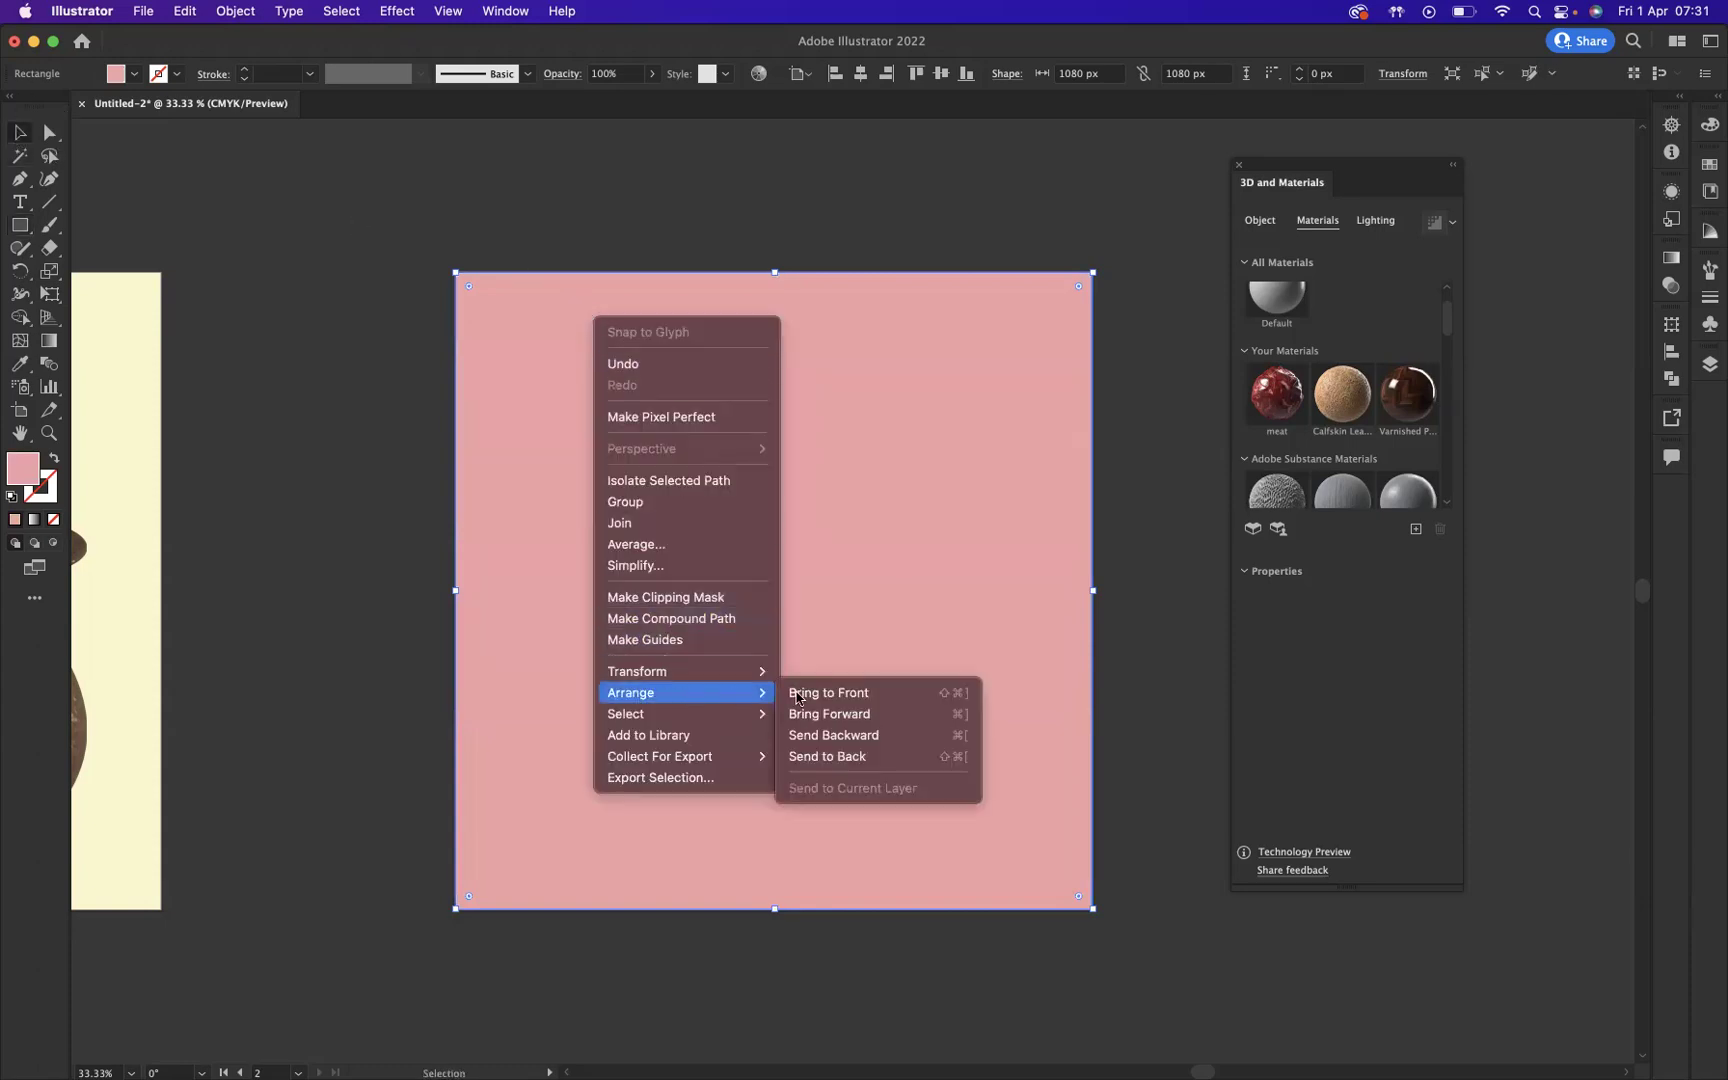
left_click(853, 758)
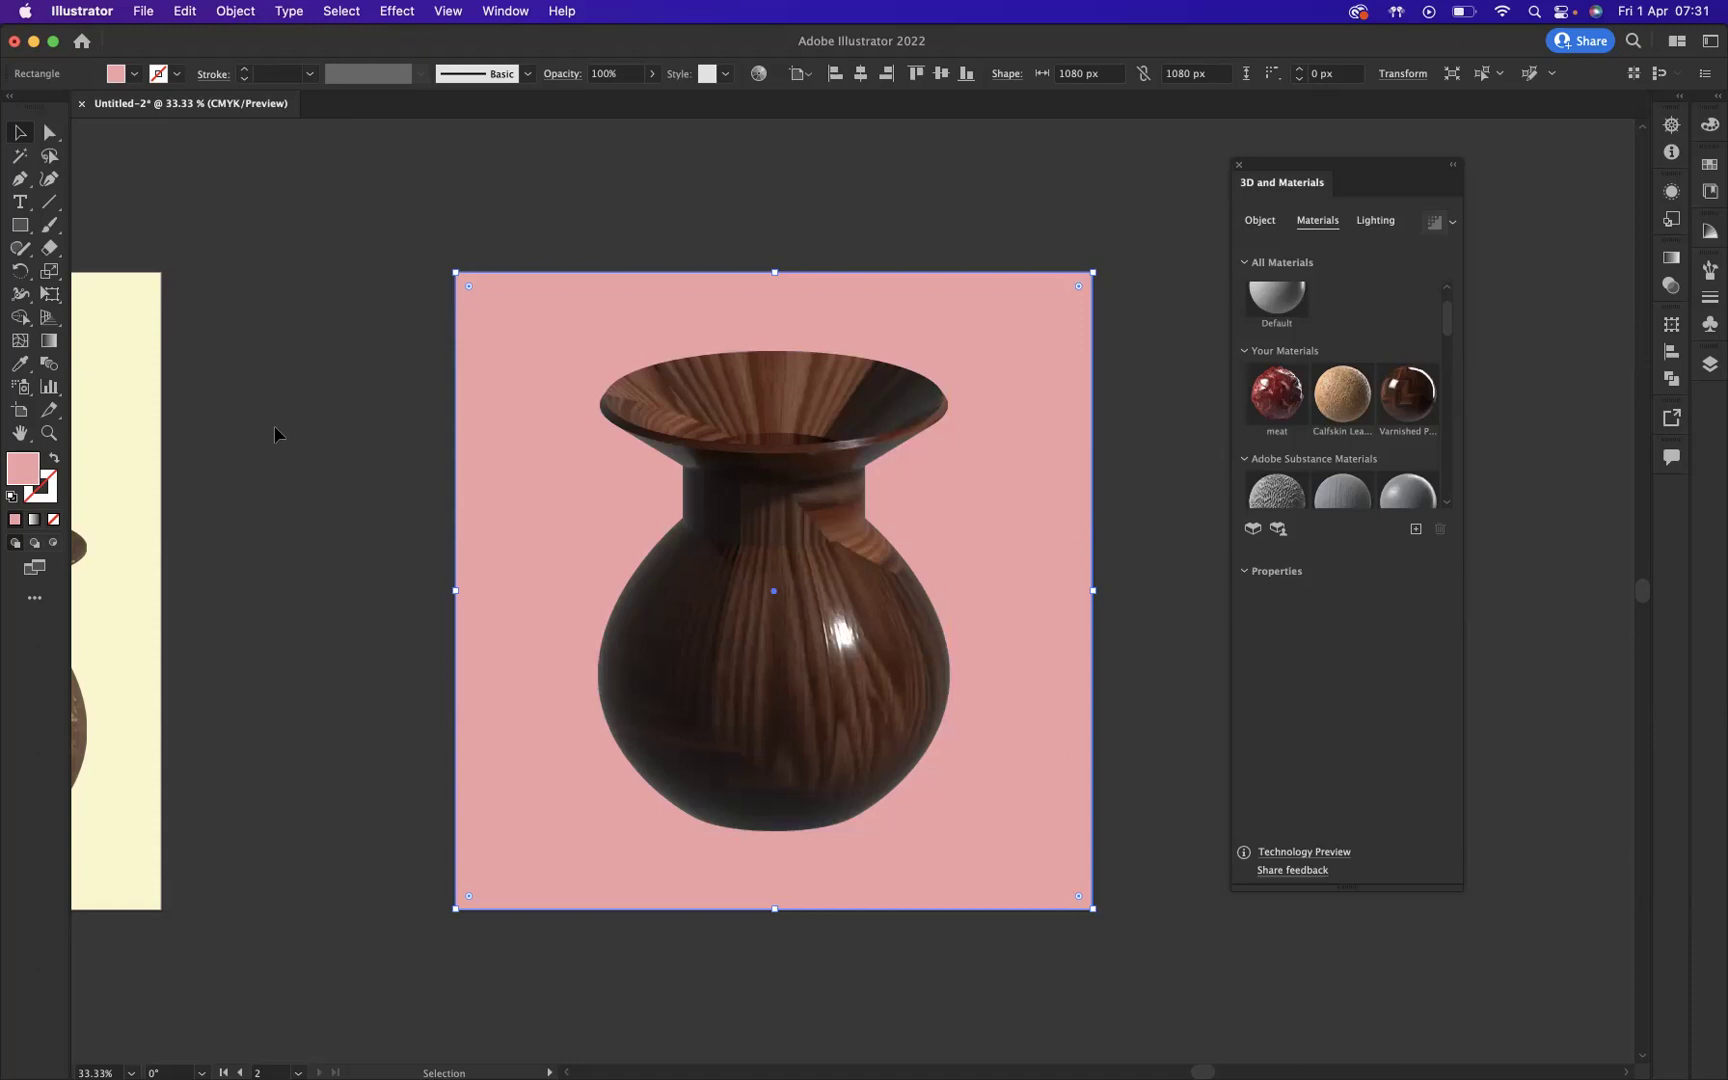
Step: Set the backdrop square's fill to hex f0e0c6, then deselect everything
double_click(22, 467)
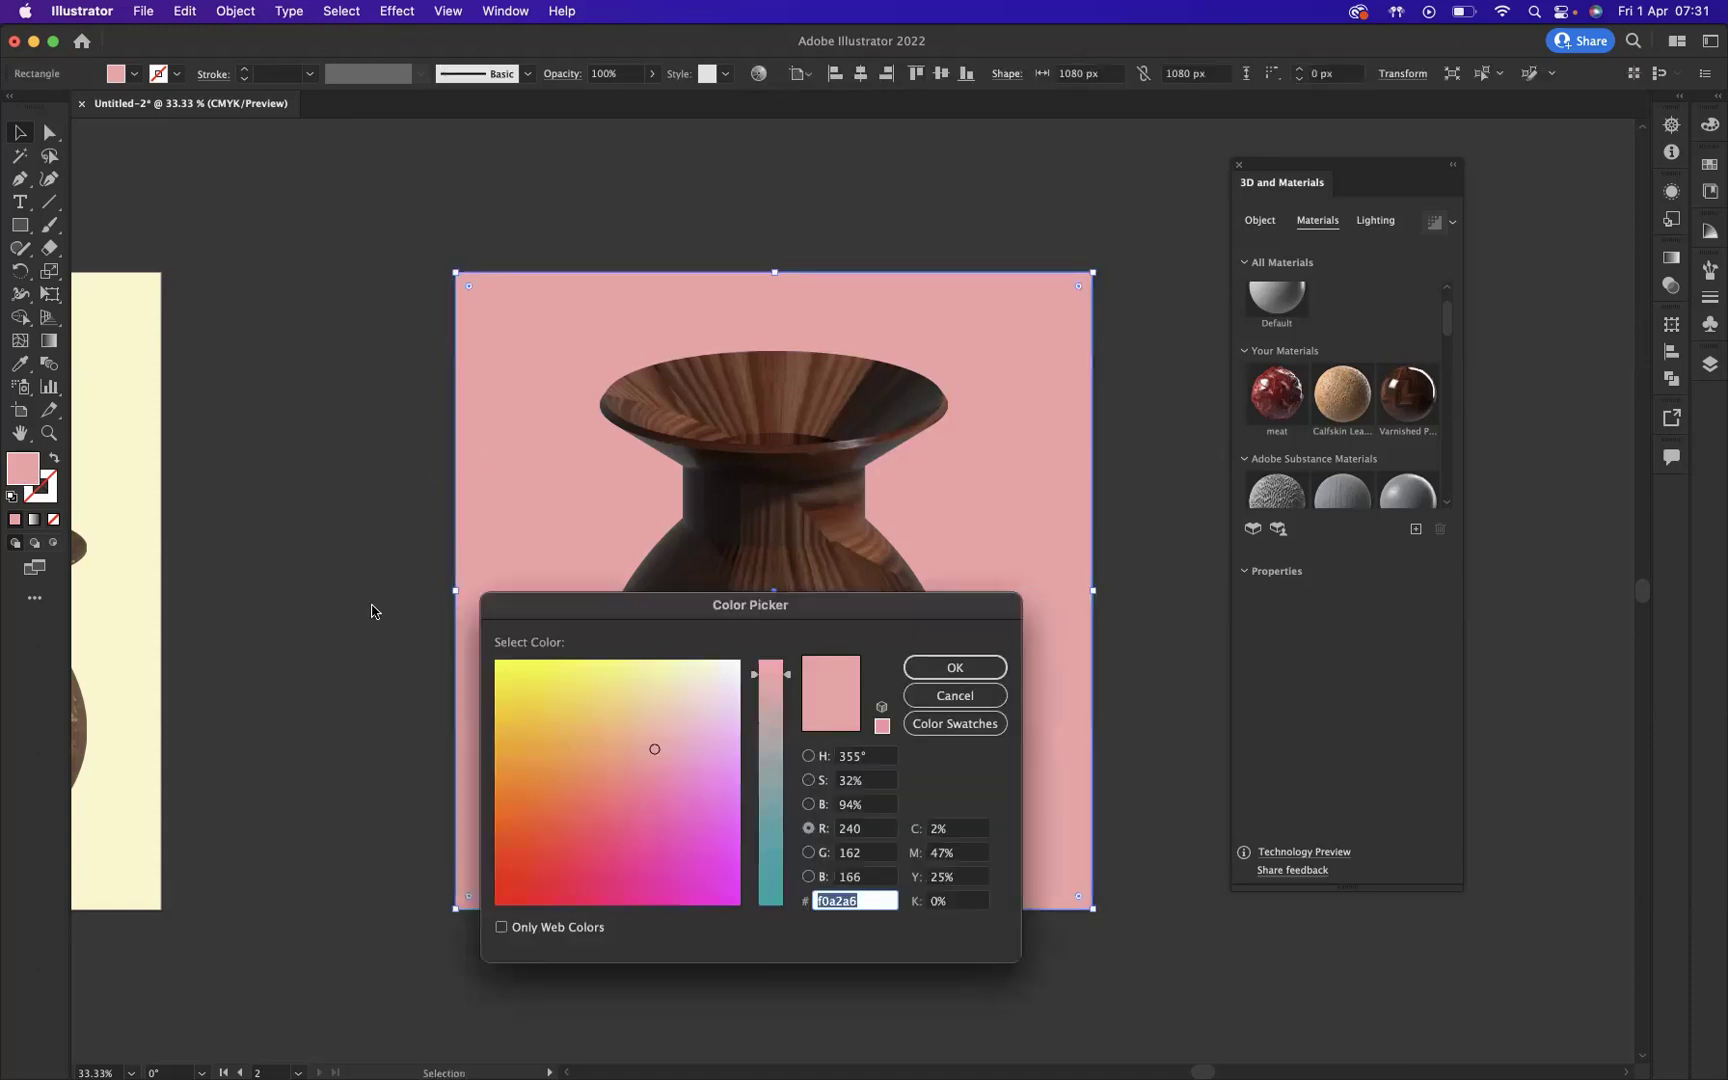
type("f0e0c6")
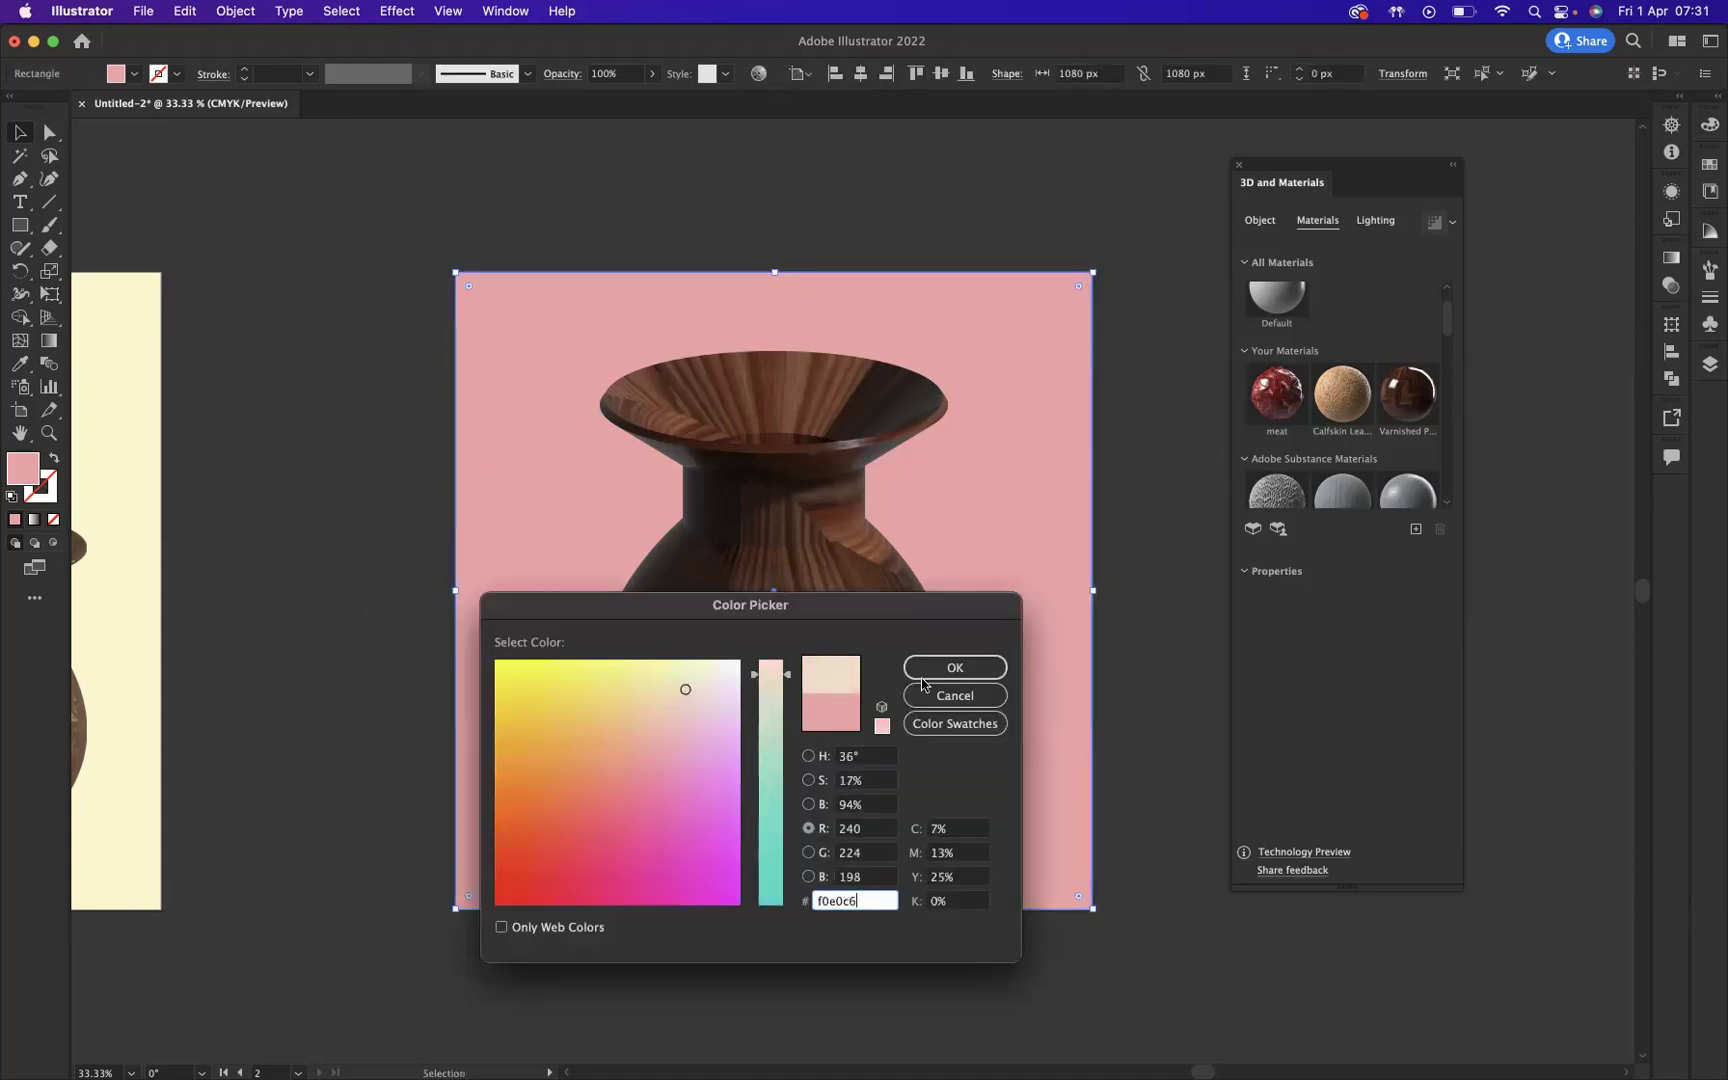
left_click(993, 668)
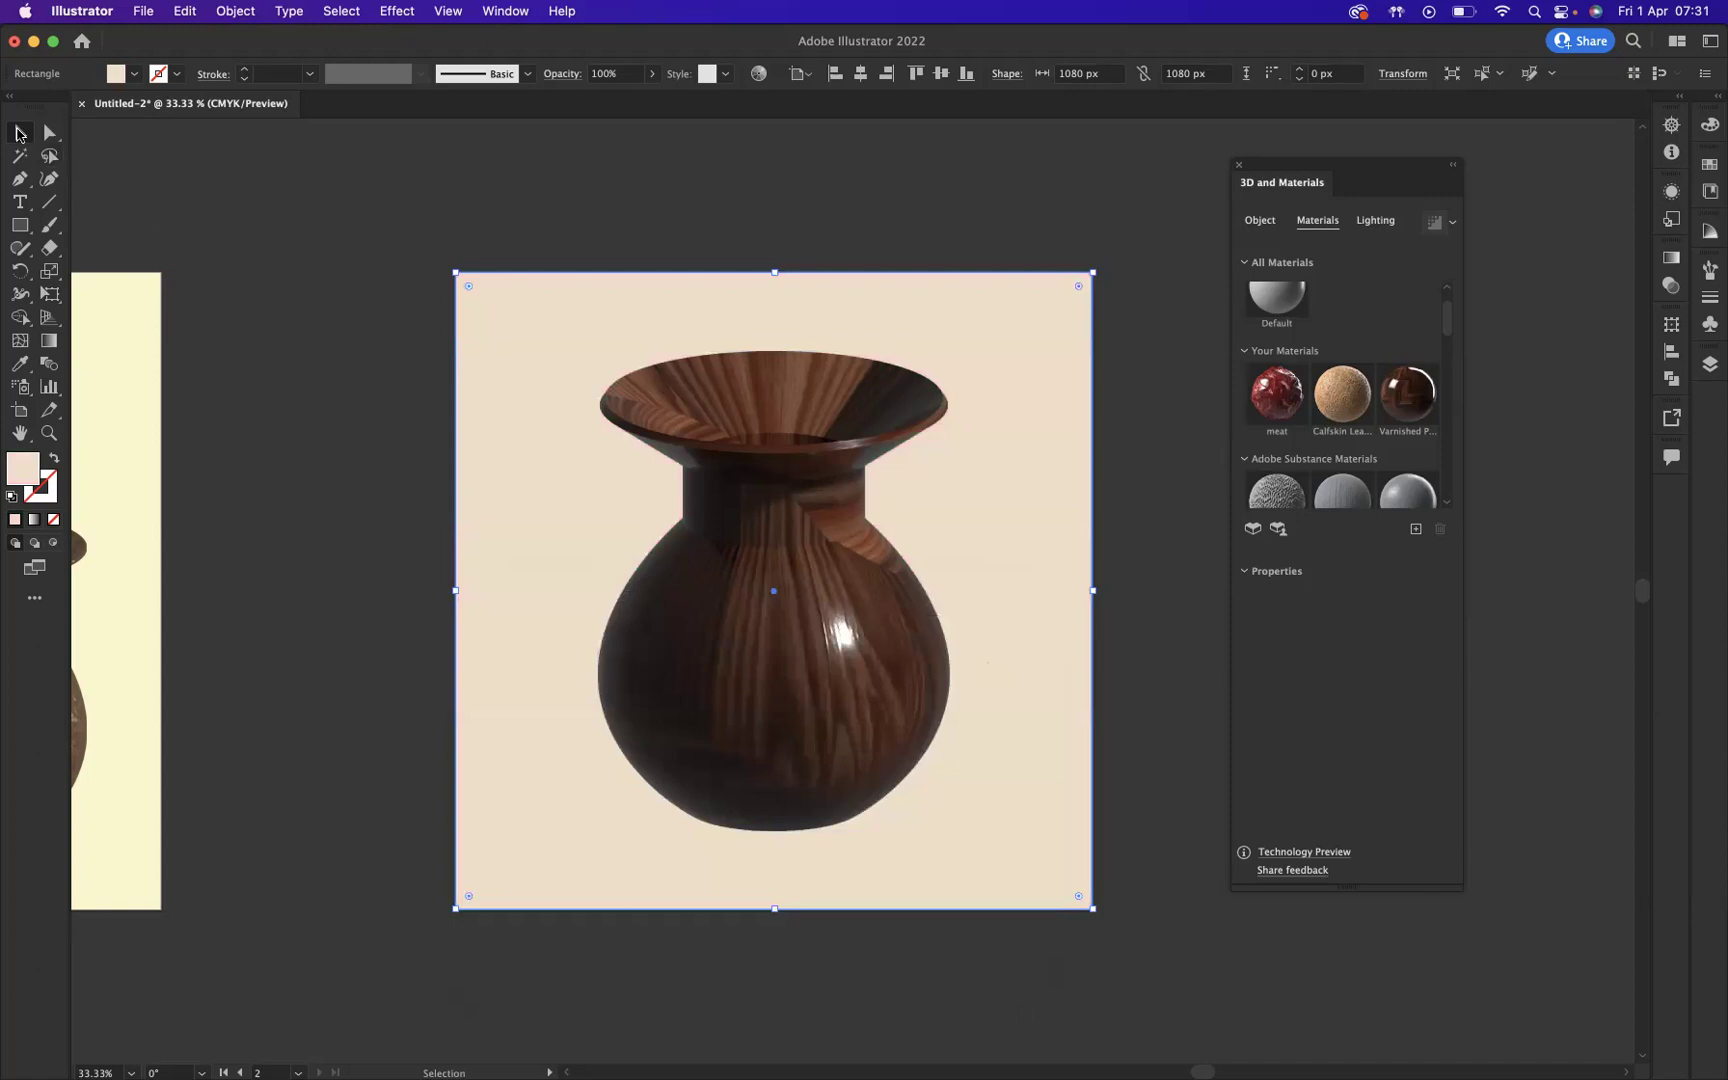
left_click(330, 243)
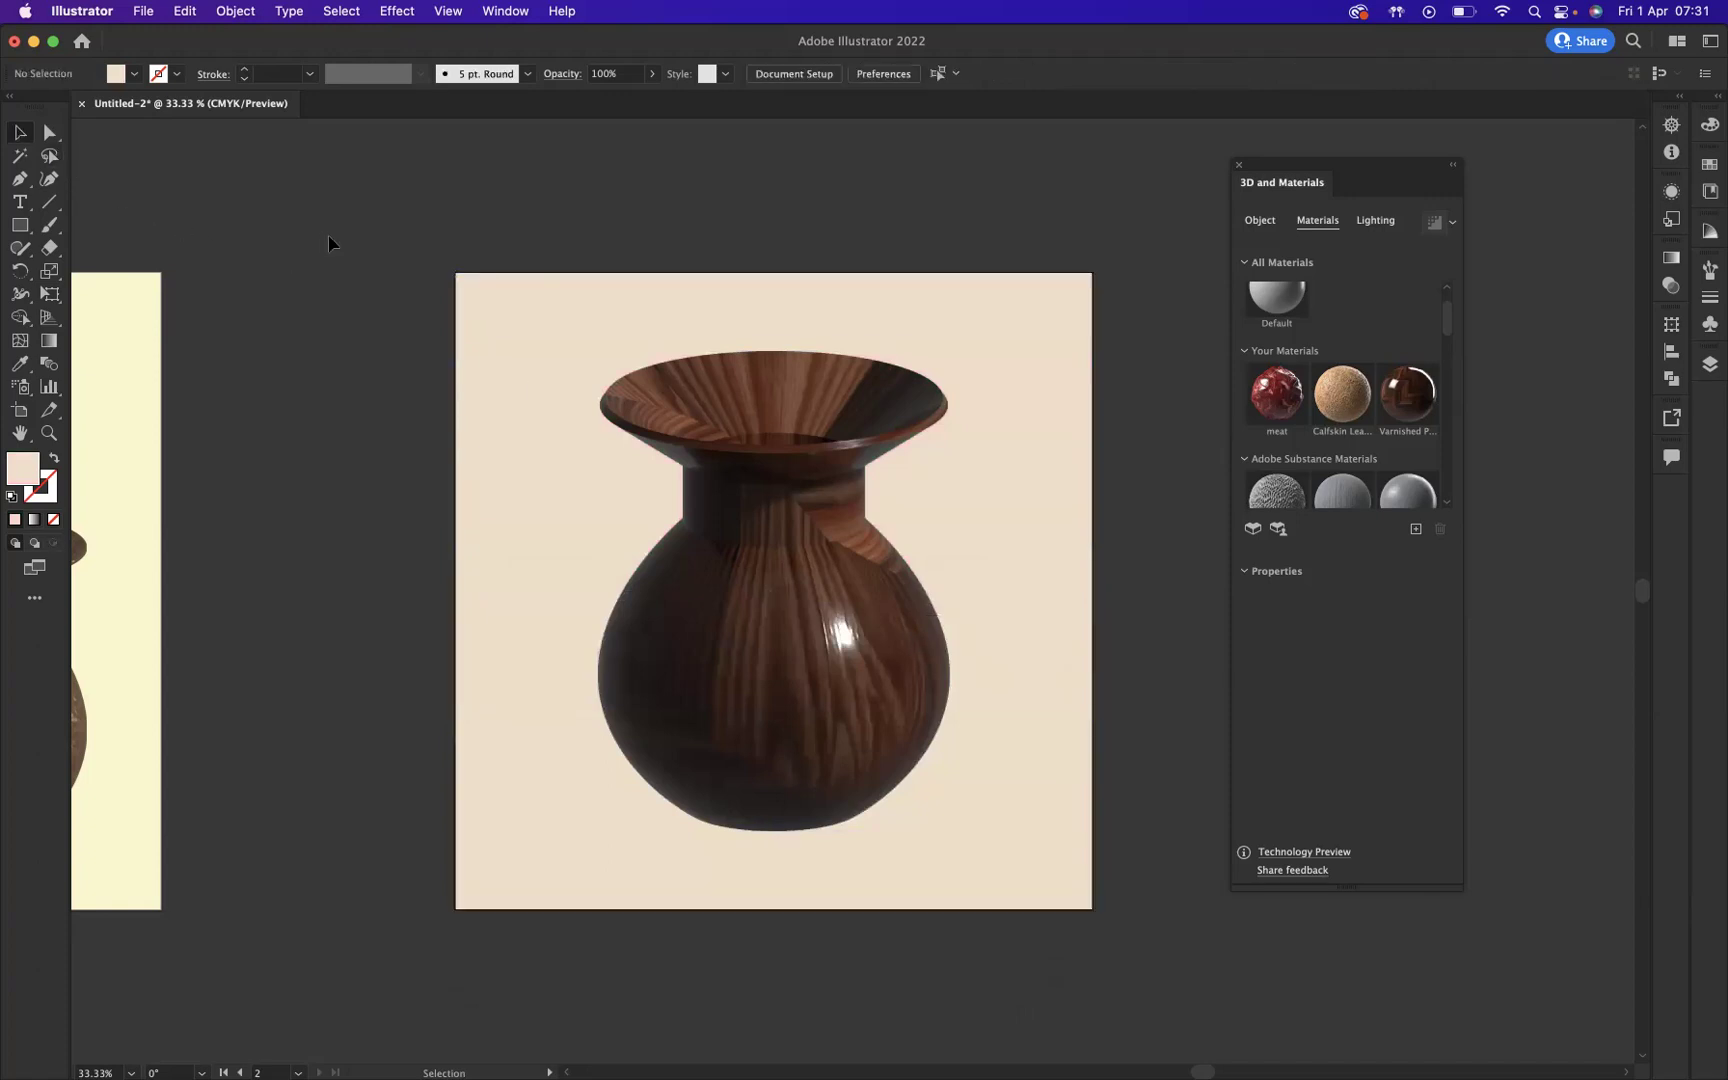